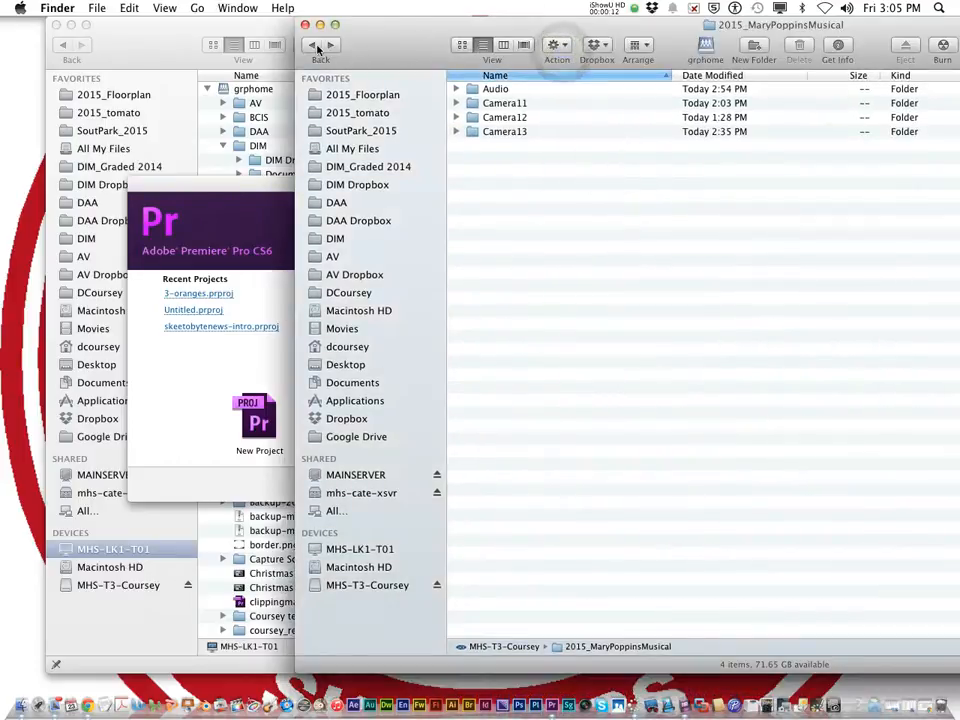
Go back to the external drive's root level and reopen the 2015_MaryPoppinsMusical folder
left_click(315, 44)
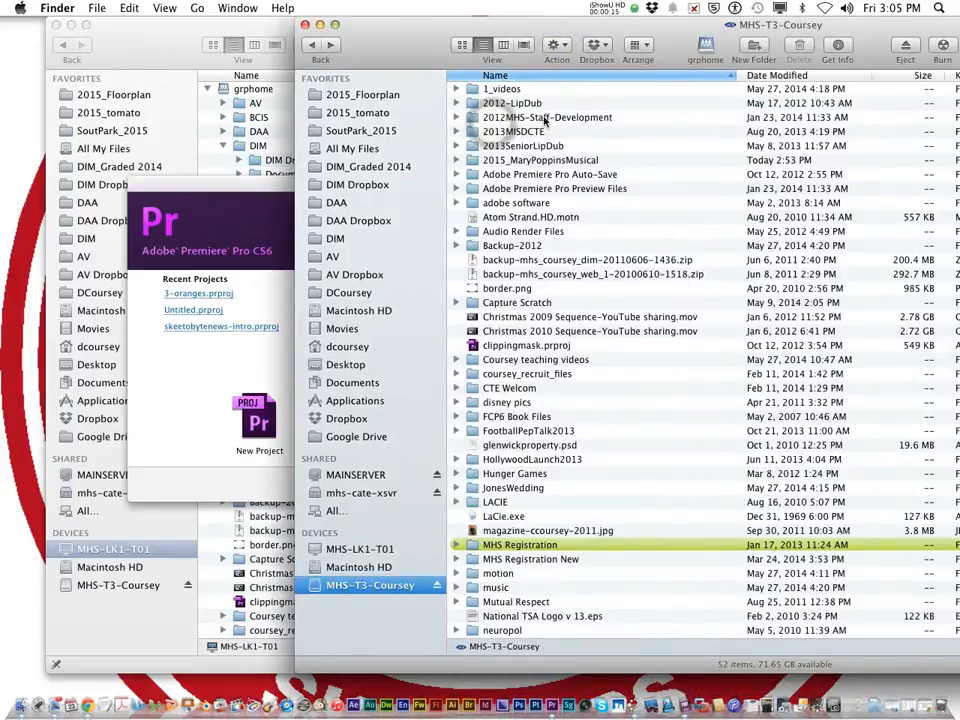
left_click(512, 163)
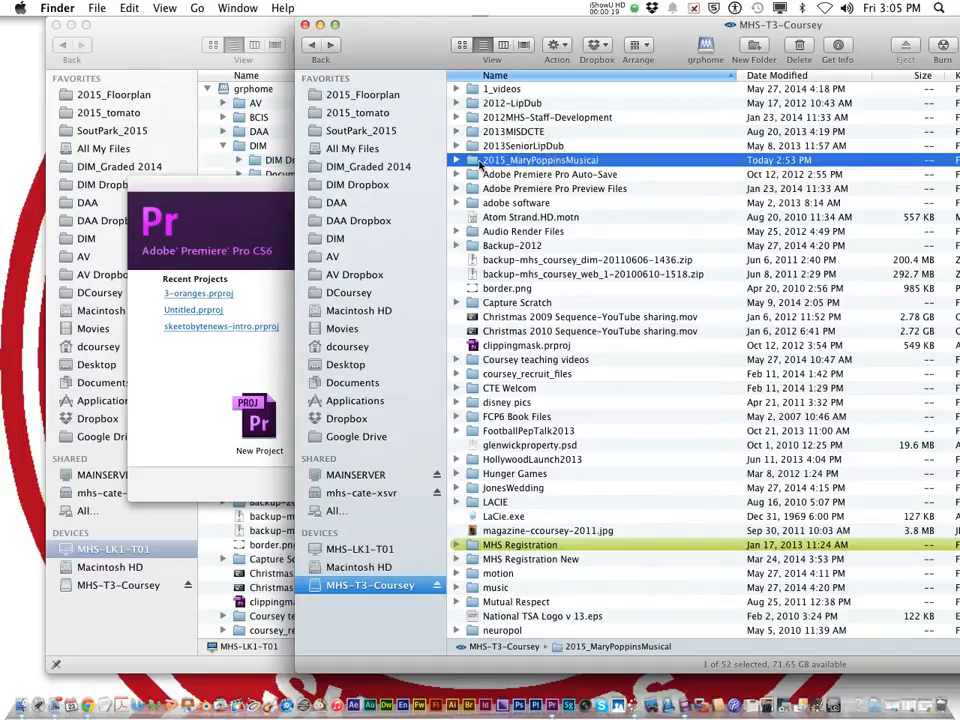
double_click(482, 163)
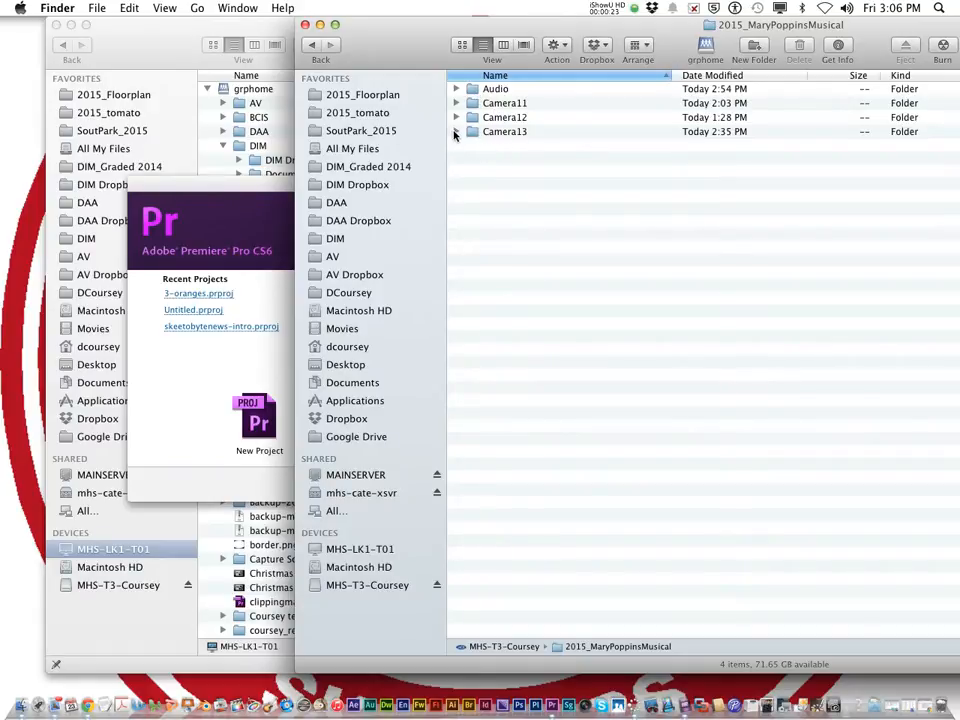
Examine the contents of the Camera13, Camera12, Camera11 and Audio folders, collapsing each one after viewing it
left_click(456, 132)
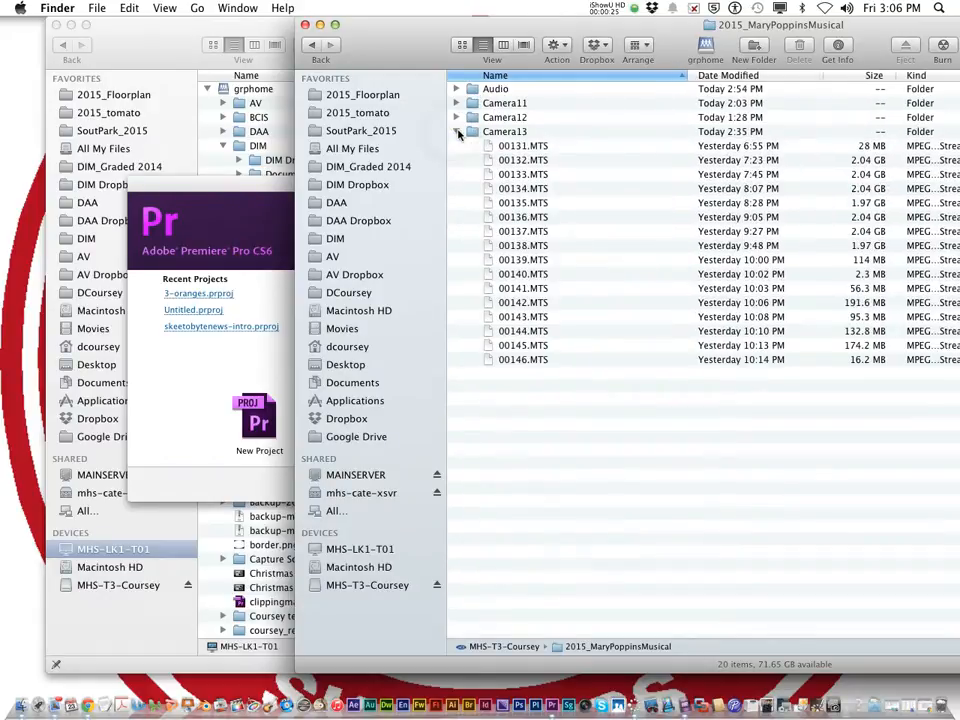
left_click(456, 132)
left_click(456, 117)
left_click(456, 117)
left_click(456, 103)
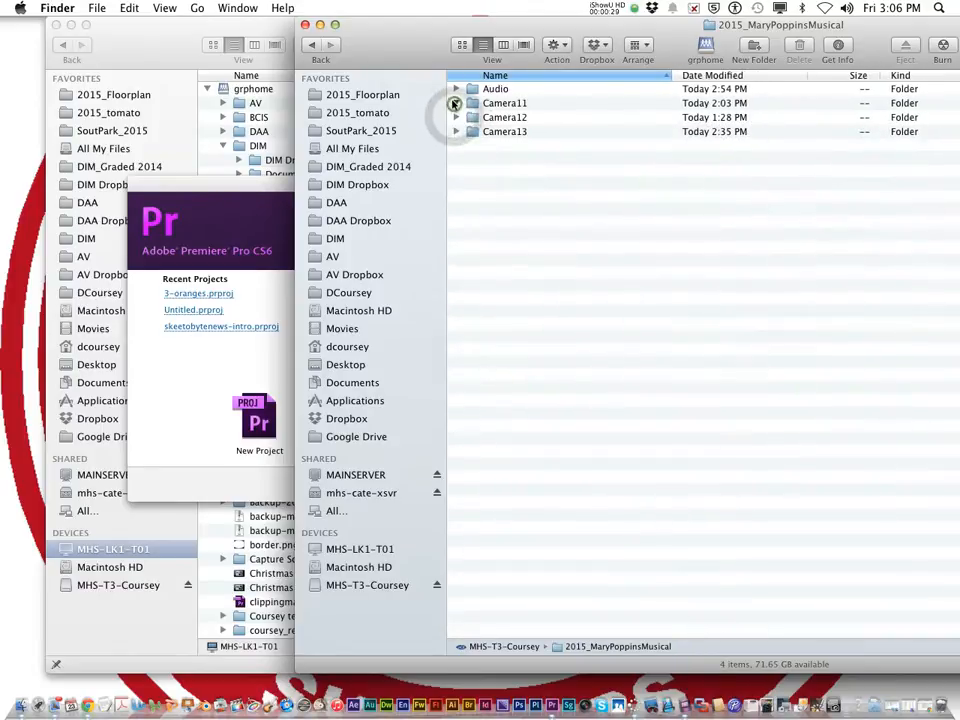
left_click(456, 103)
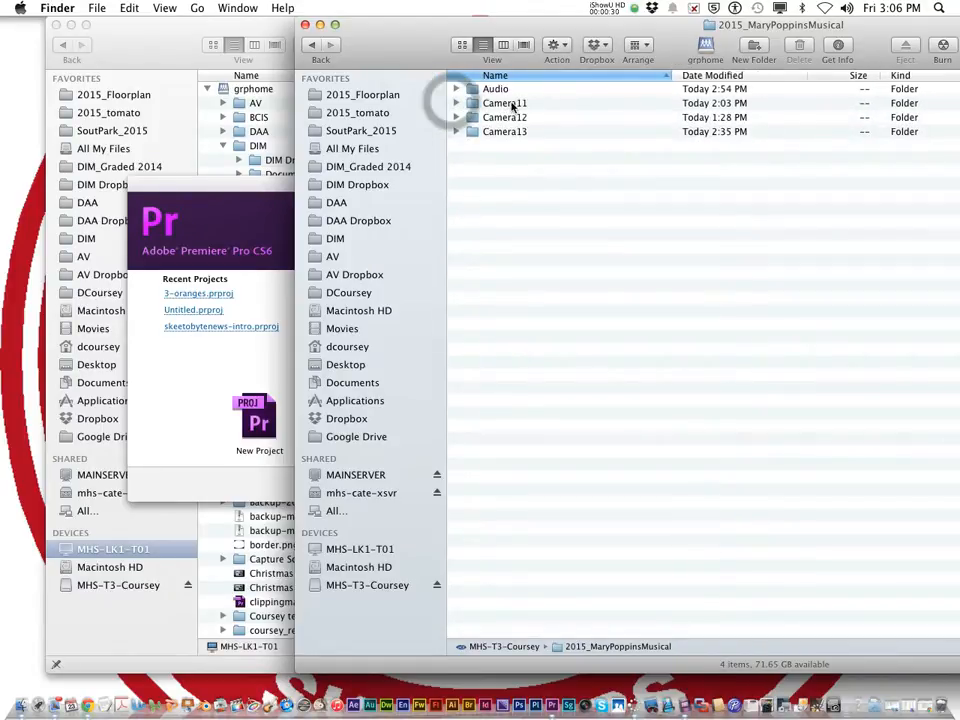
left_click(456, 89)
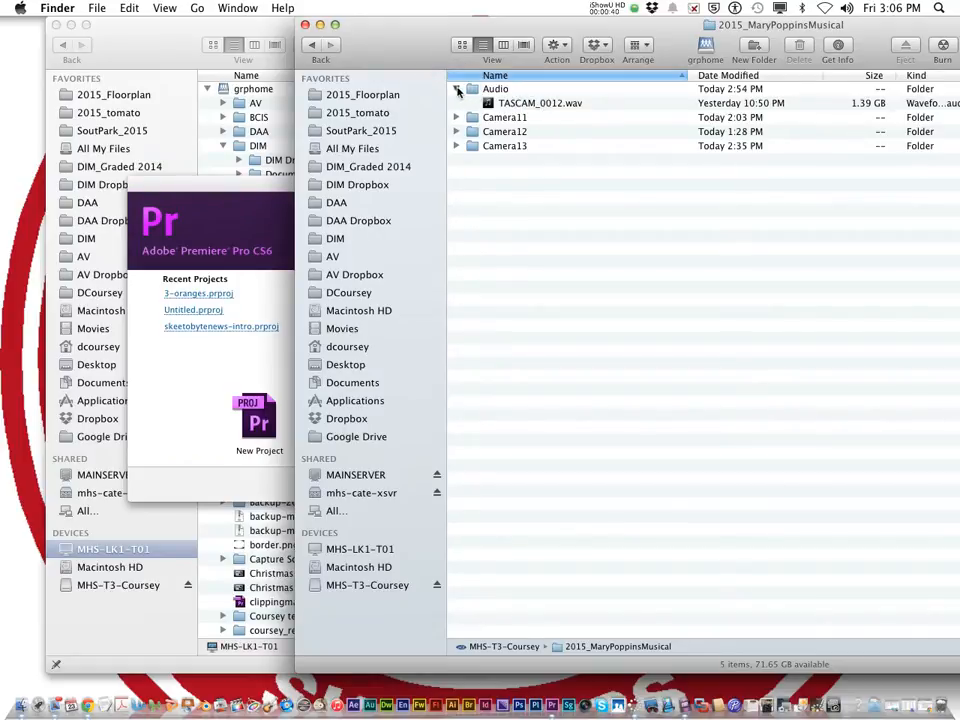
left_click(456, 89)
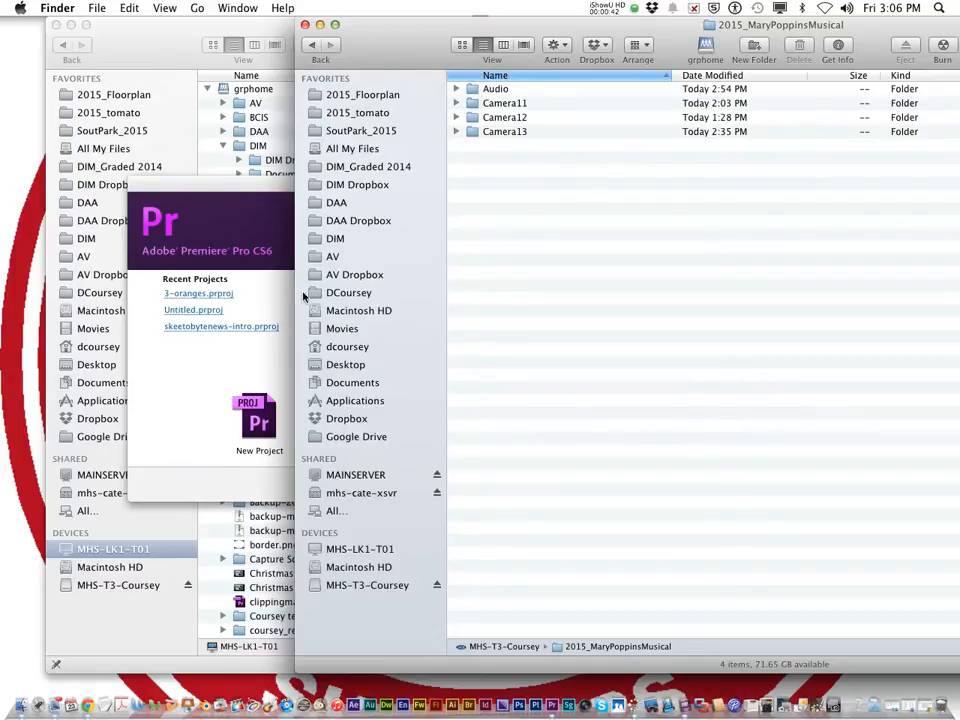
Switch to Premiere Pro, start a new project and set its location to the 2015_MaryPoppinsMusical folder on the external drive
left_click(257, 193)
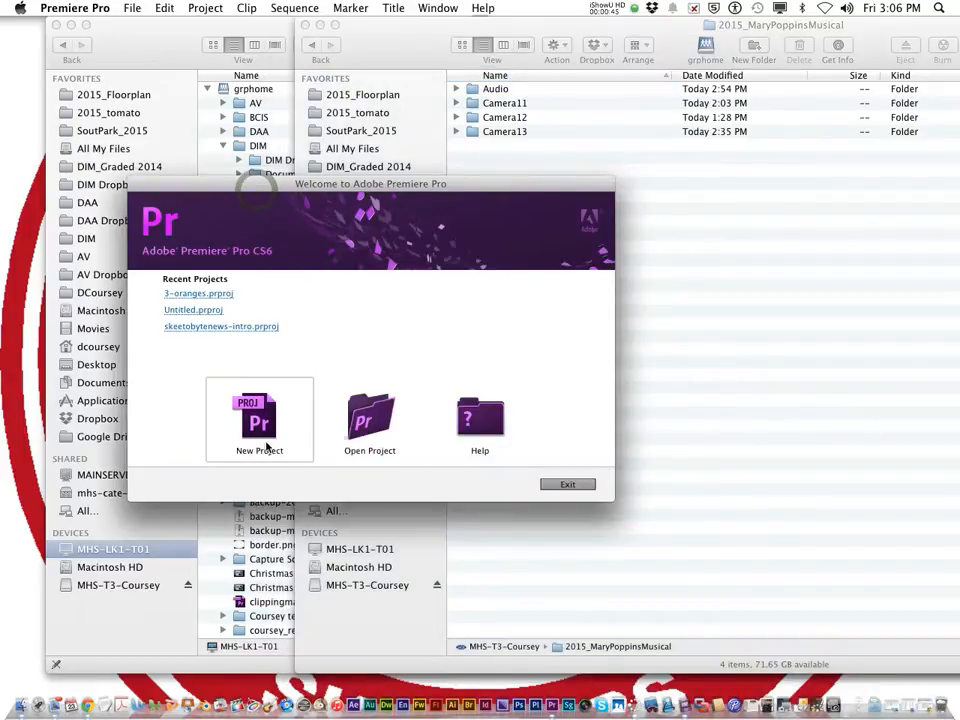
left_click(265, 445)
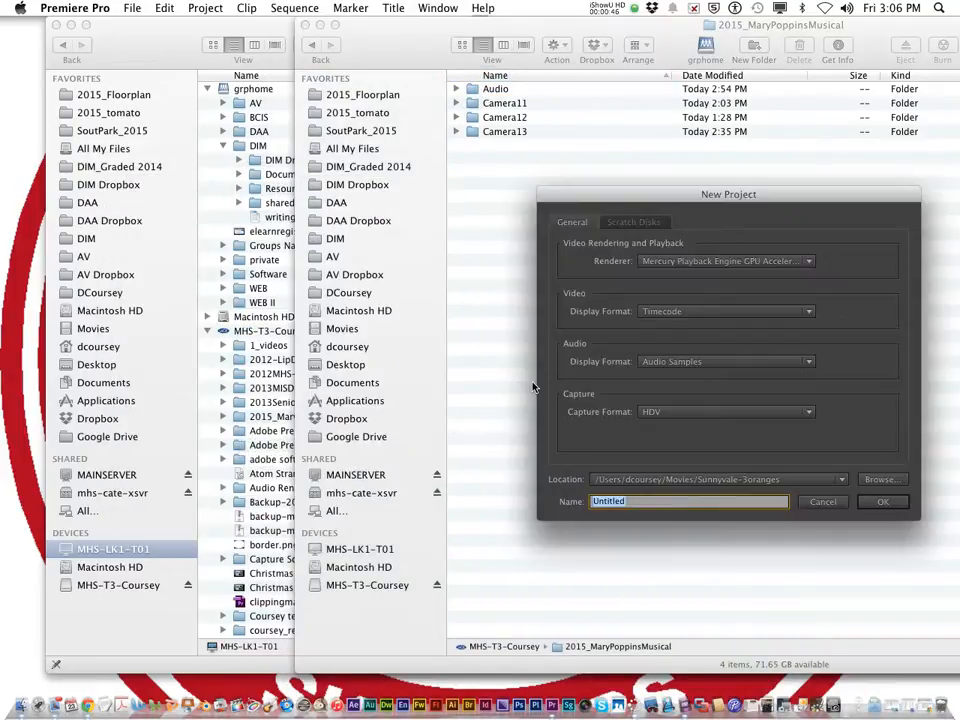
left_click(876, 482)
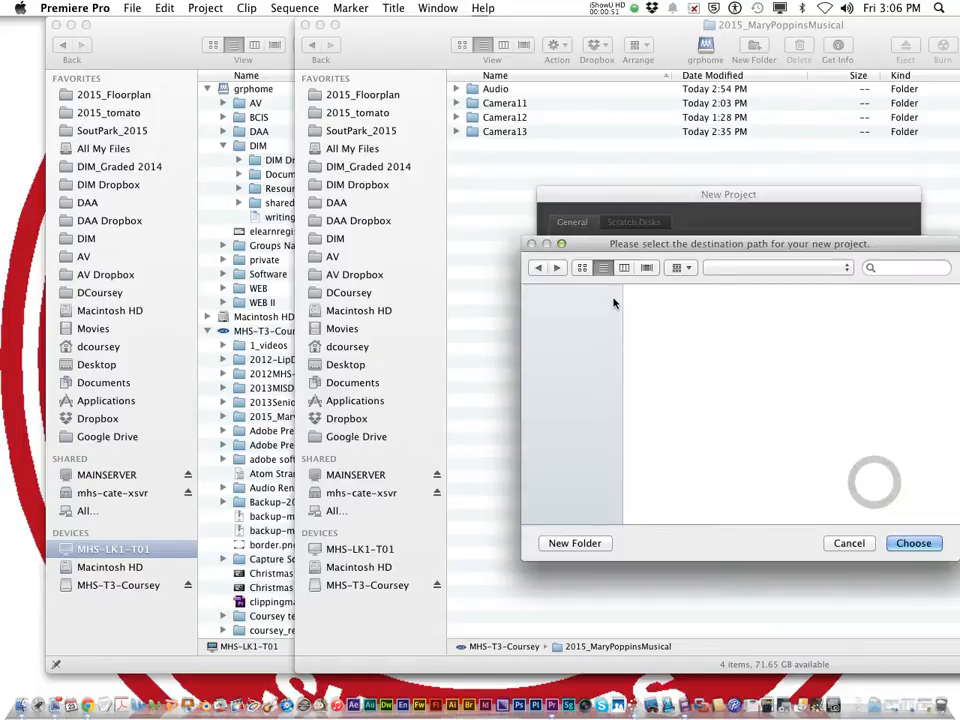
left_click_drag(749, 256, 520, 171)
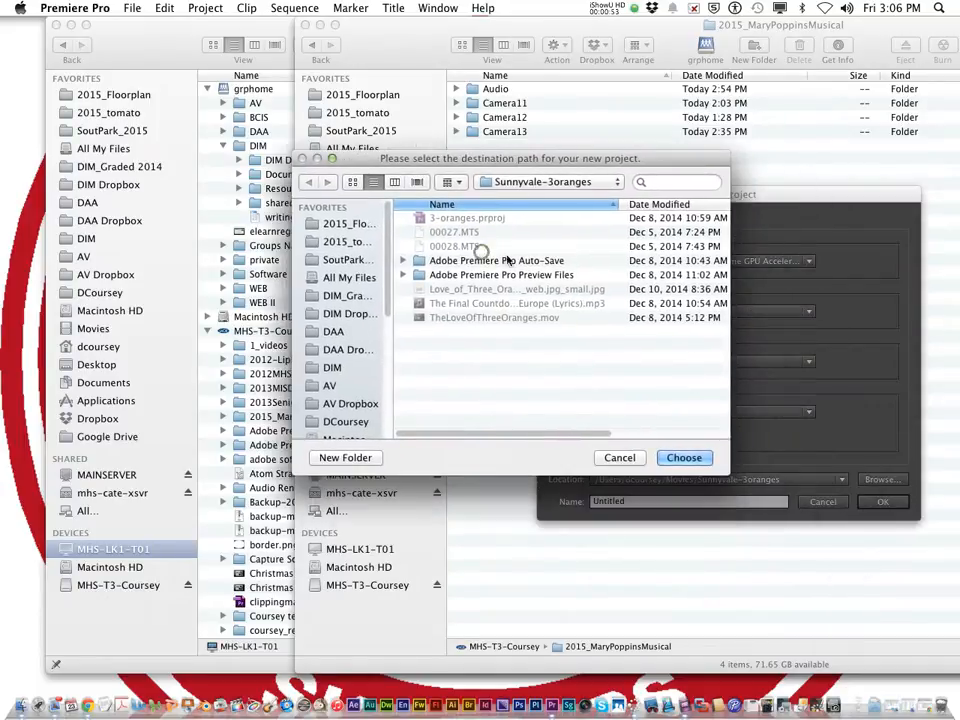
left_click(539, 186)
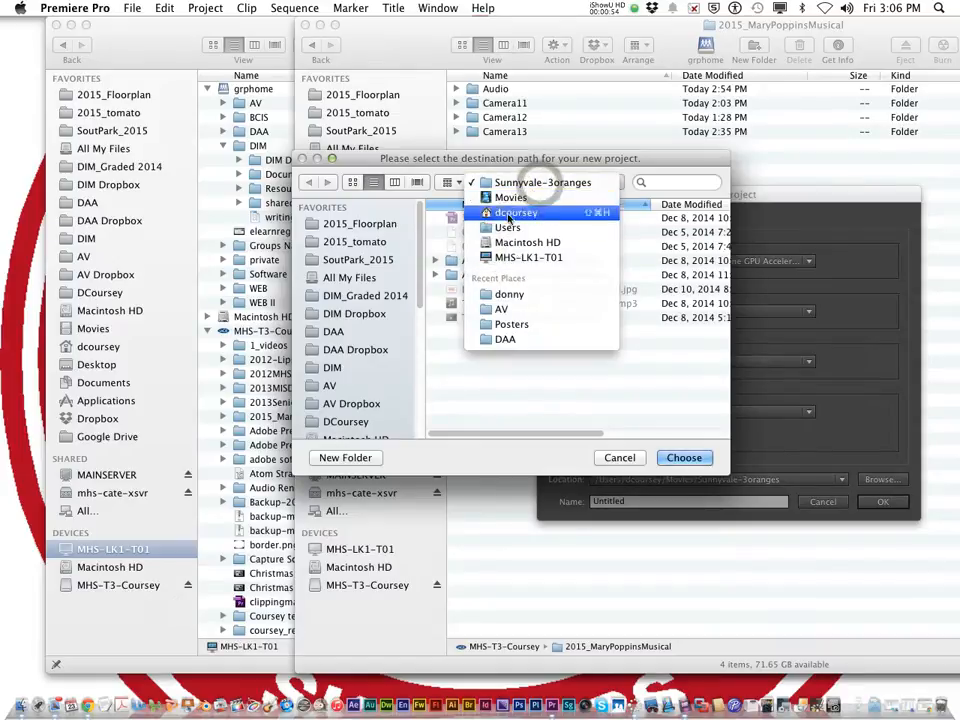
left_click(398, 314)
scroll(400, 330, "down", 5)
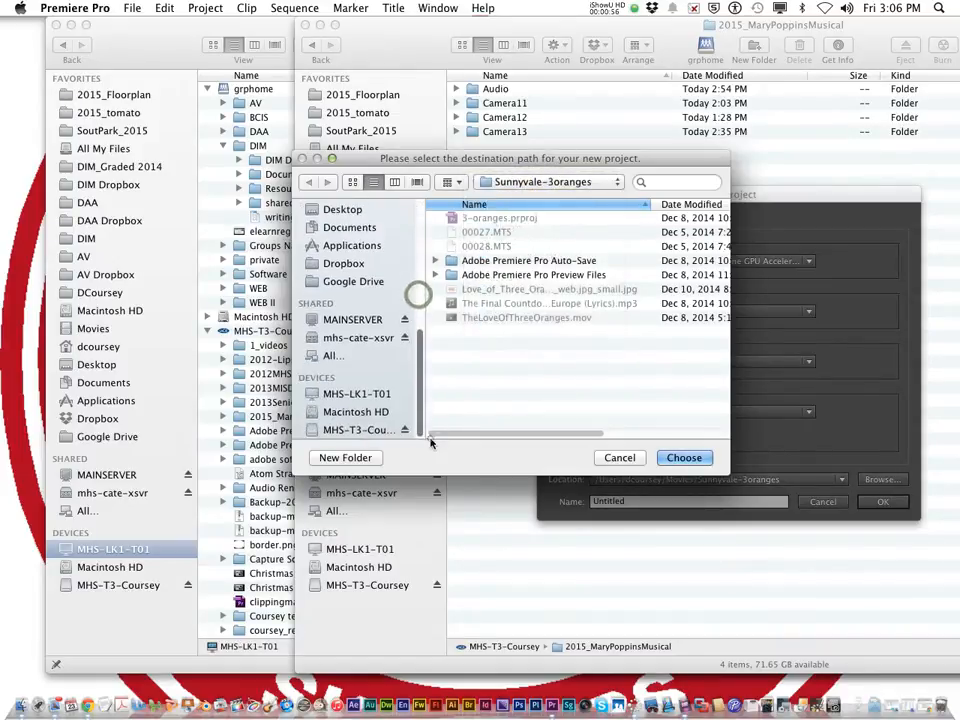
left_click(355, 429)
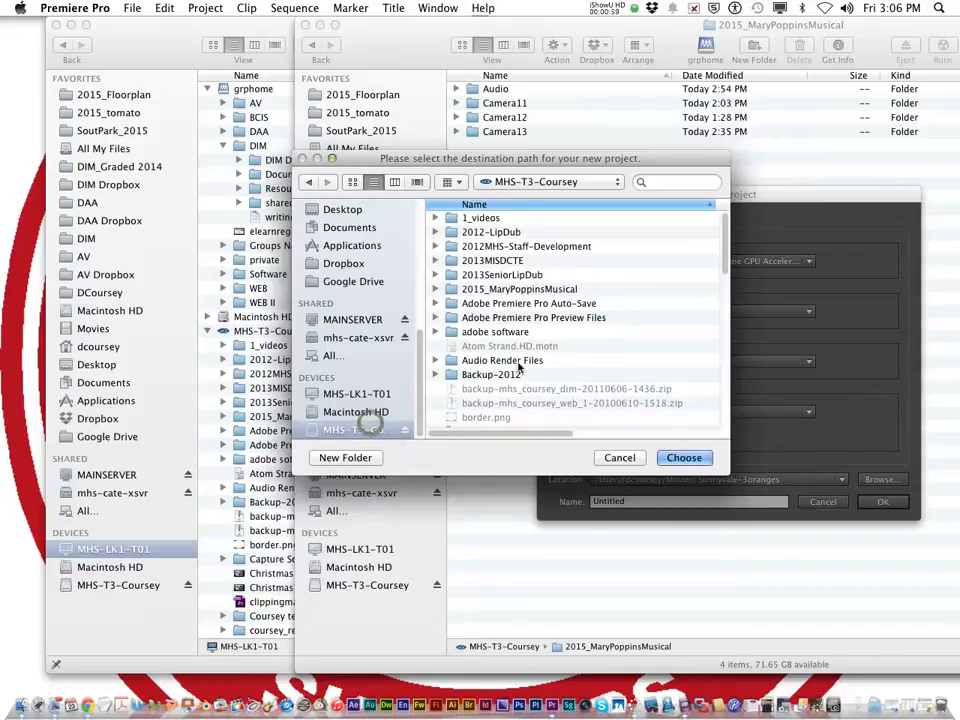
double_click(499, 290)
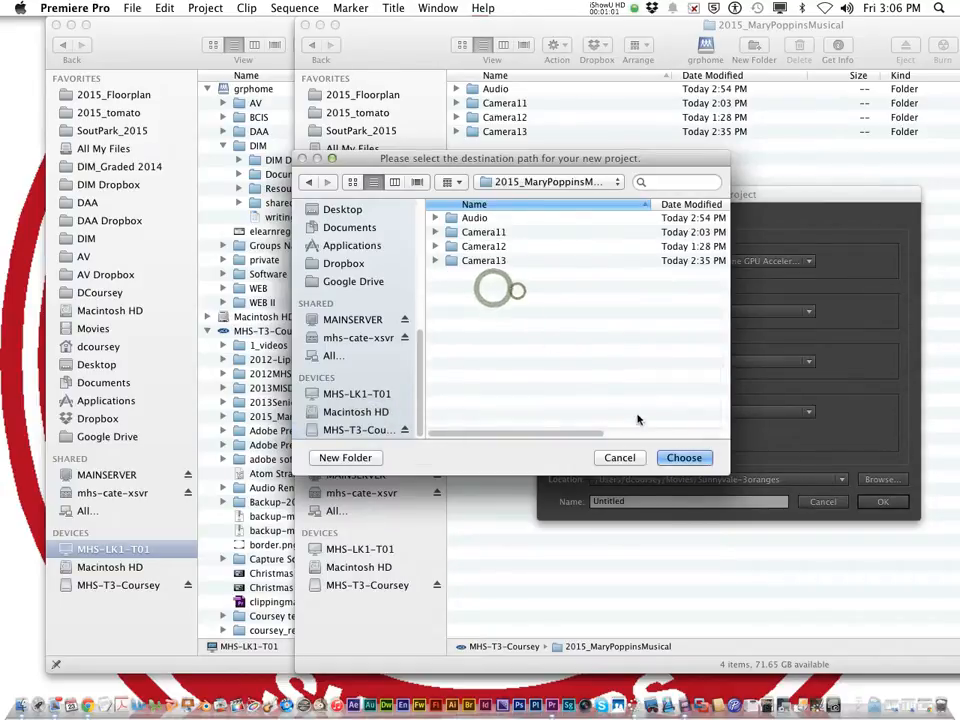
left_click(680, 462)
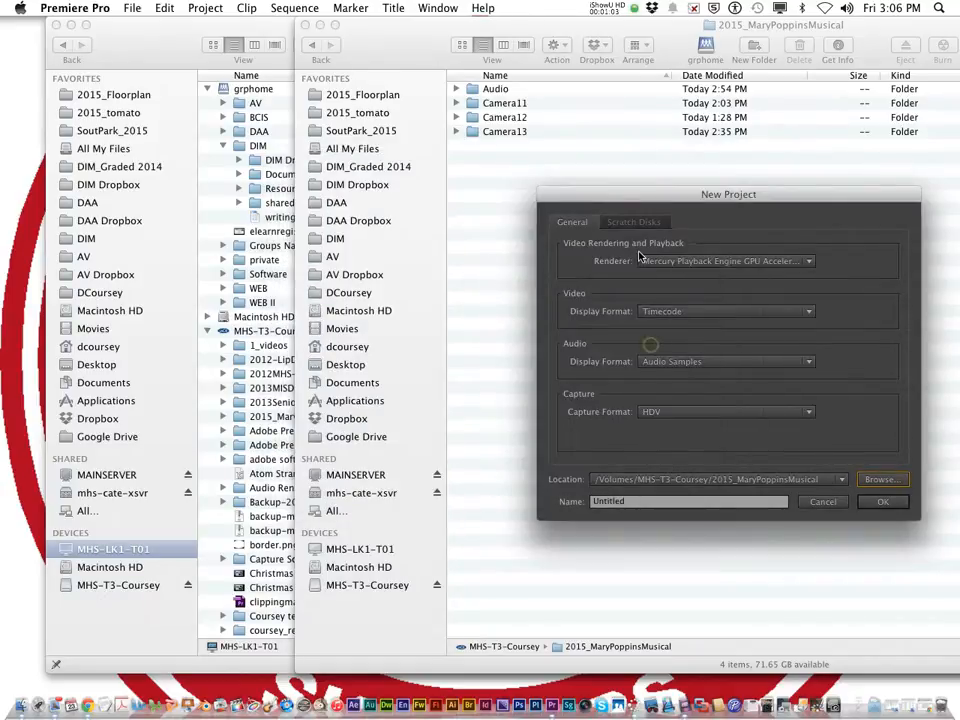
Check the new project's scratch disk paths, name the project MaryPoppinsMusical and create it
left_click(622, 223)
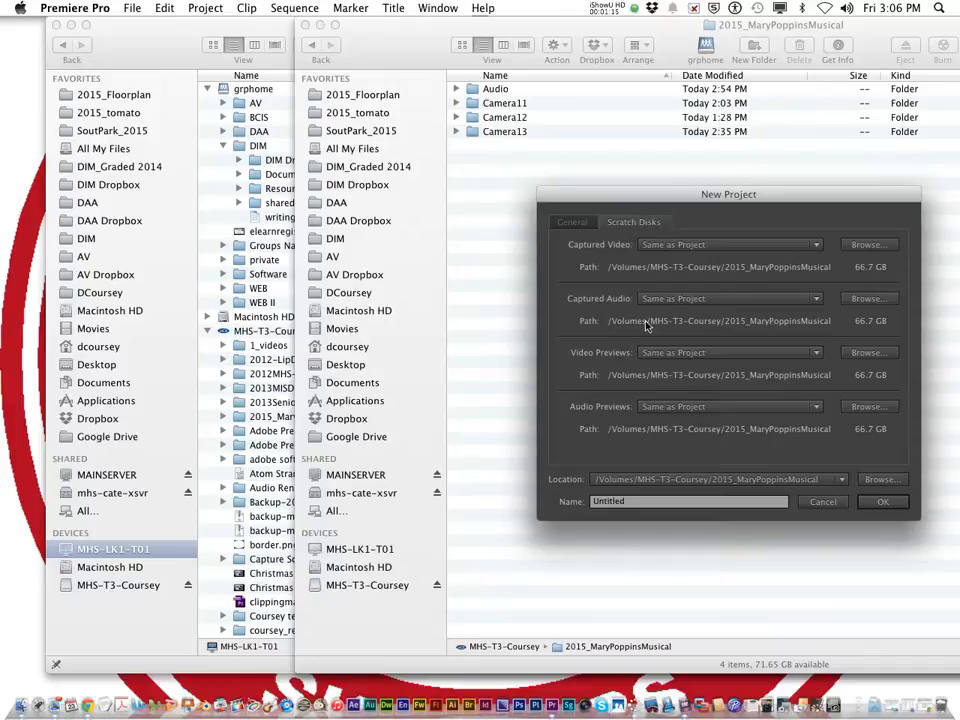
left_click(570, 225)
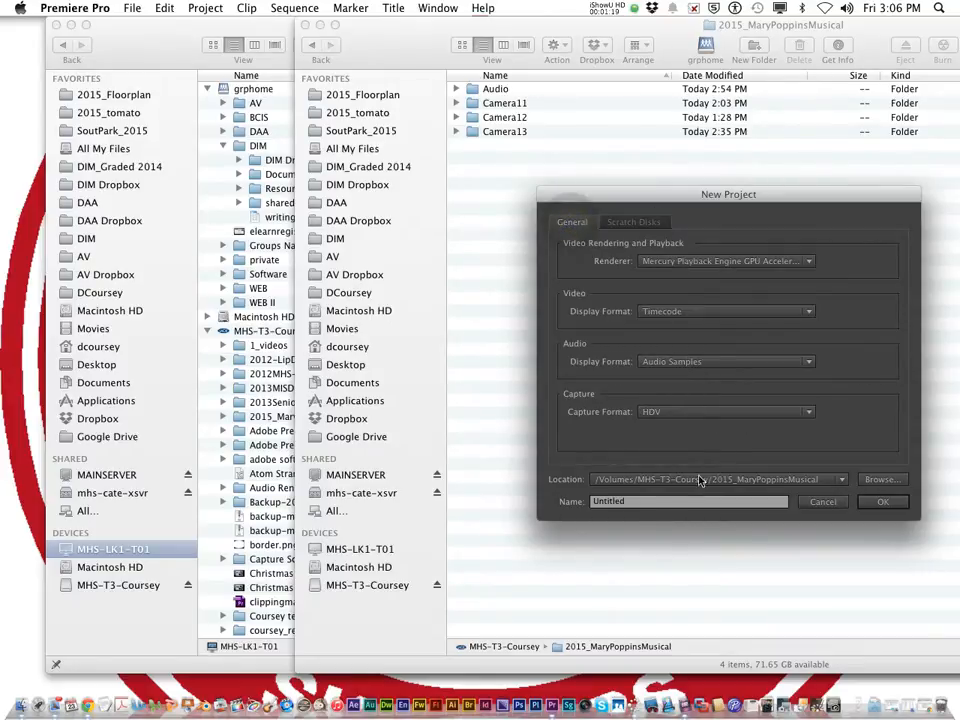
double_click(606, 501)
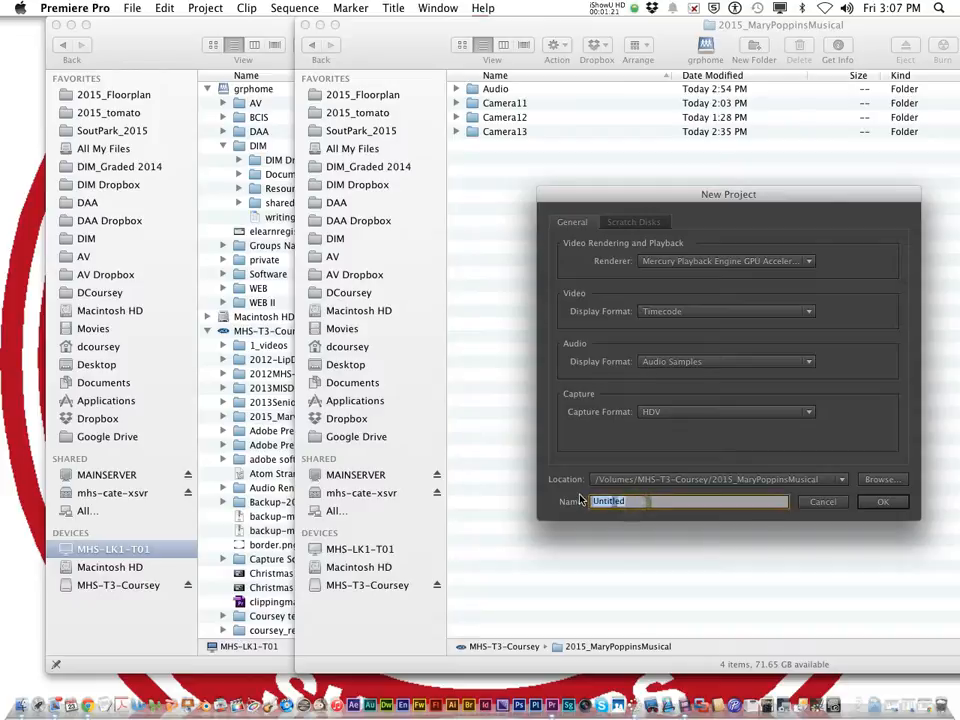
type("MaryPoppinsMusical")
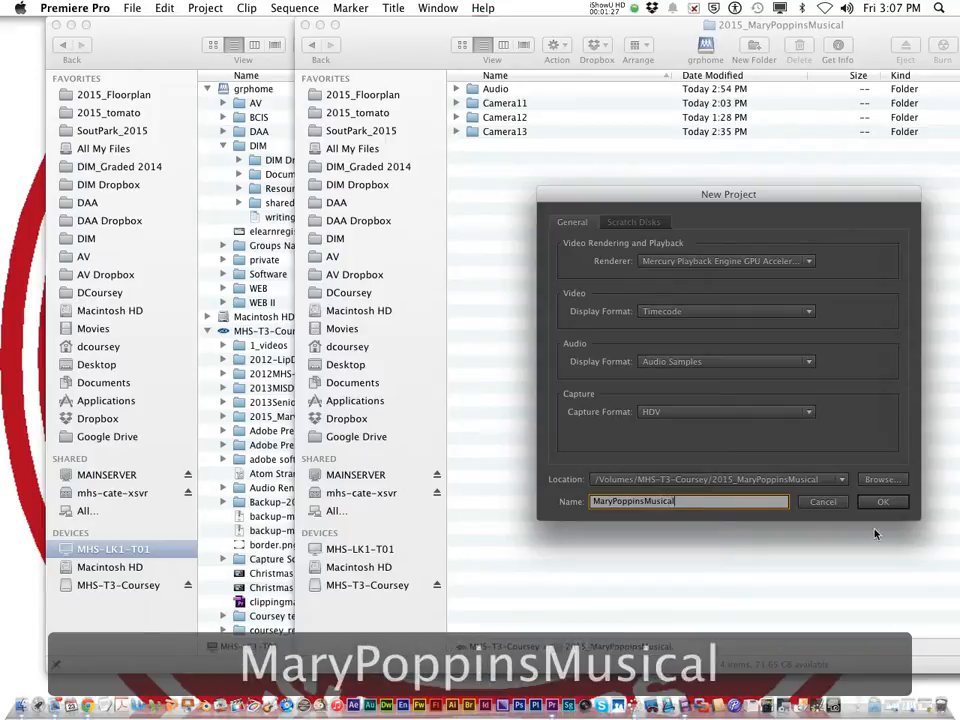
left_click(883, 502)
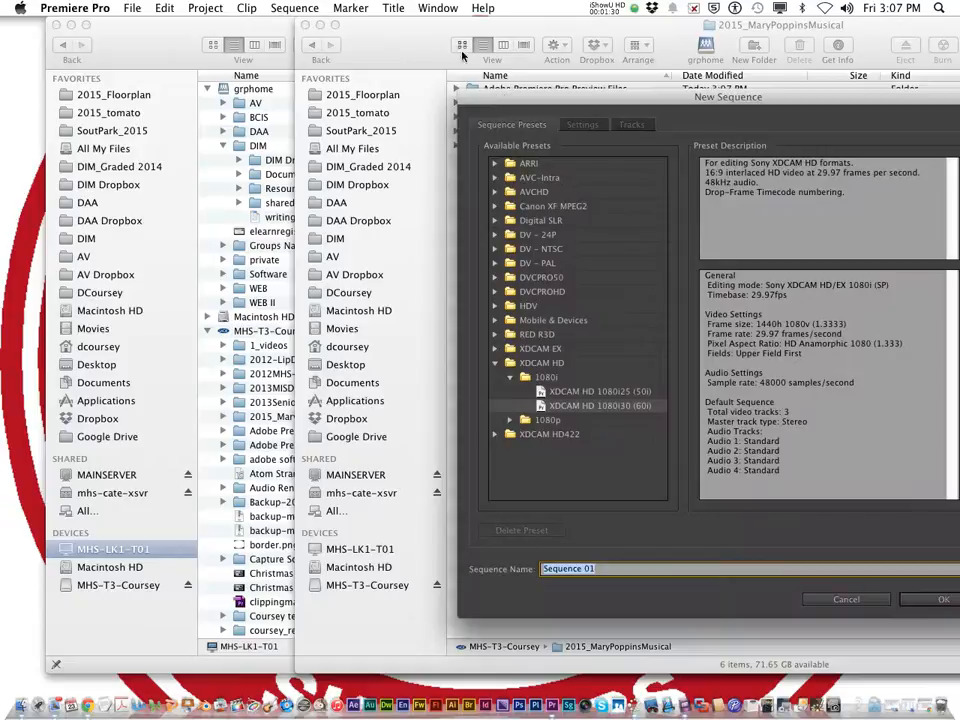
Switch to Finder and inspect the Adobe Premiere Pro Preview Files folder inside the 2015_MaryPoppinsMusical folder
left_click_drag(434, 44, 279, 63)
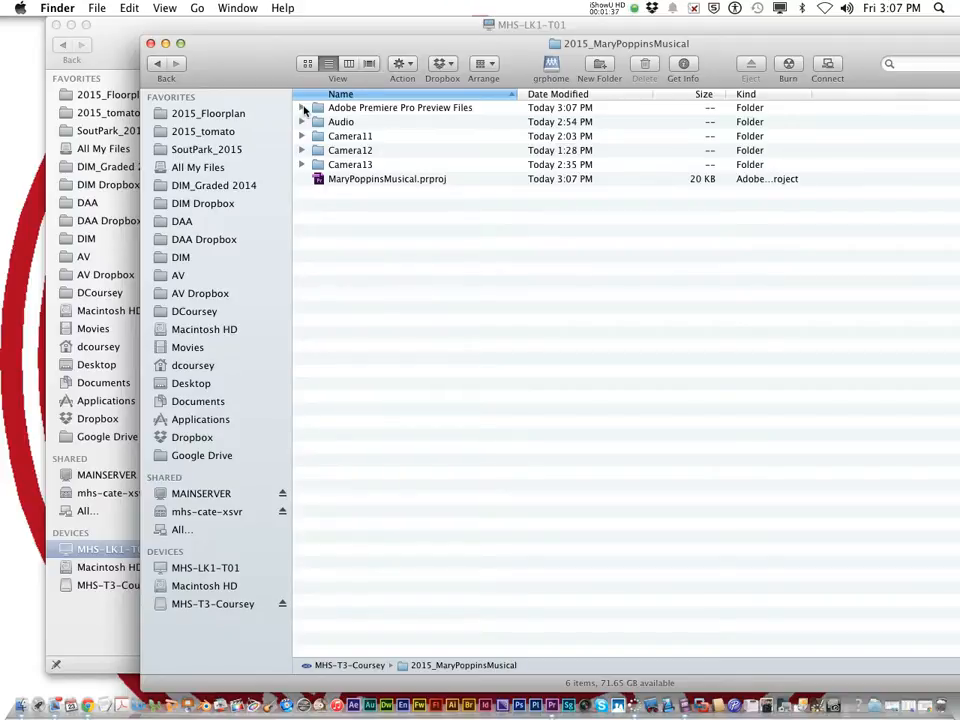
left_click(302, 107)
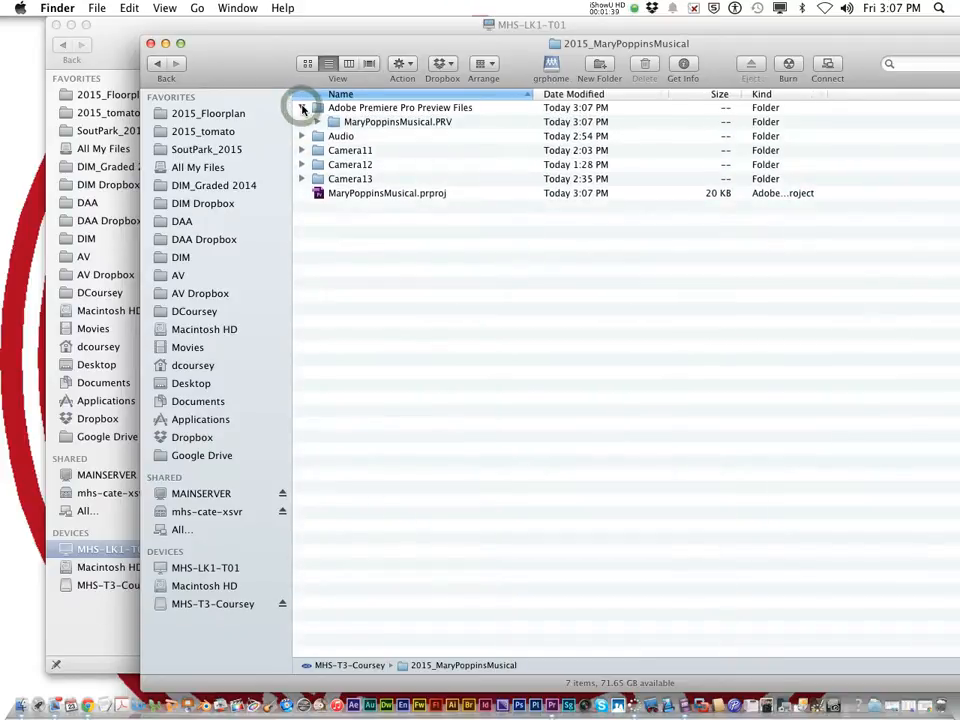
left_click(302, 107)
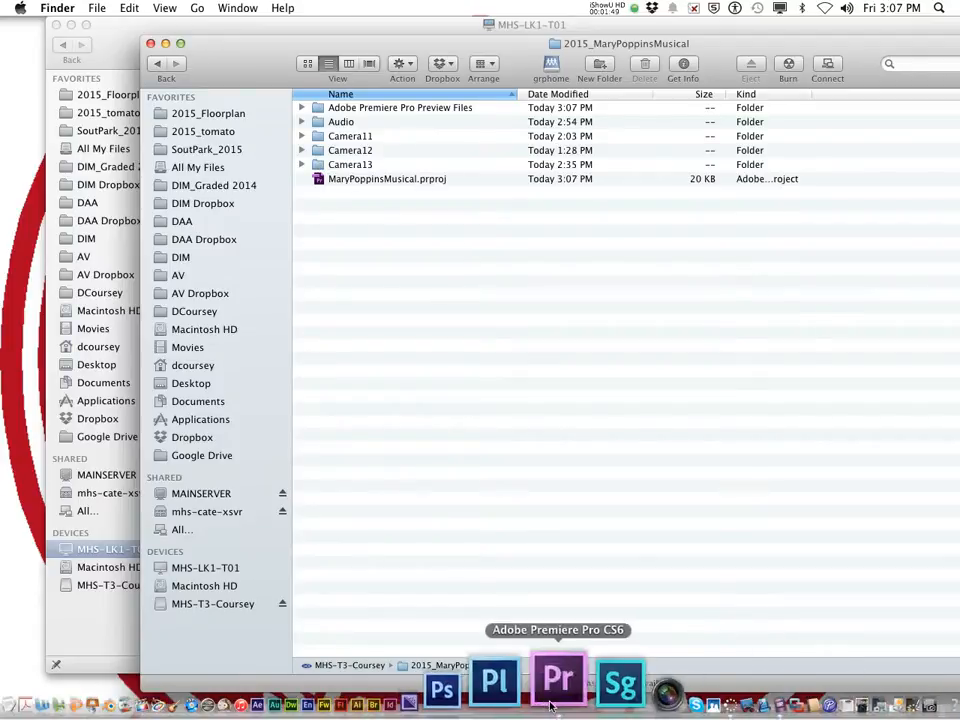
Return to Premiere Pro and create Sequence 01 with the XDCAM HD 1080i30 (60i) preset
left_click(560, 683)
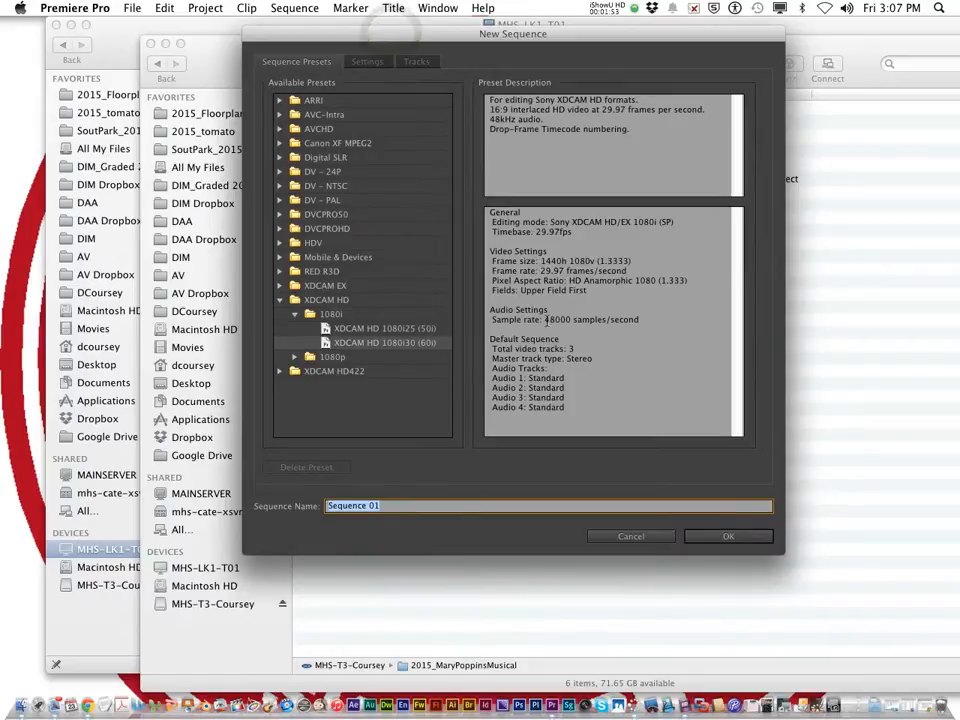
left_click(728, 538)
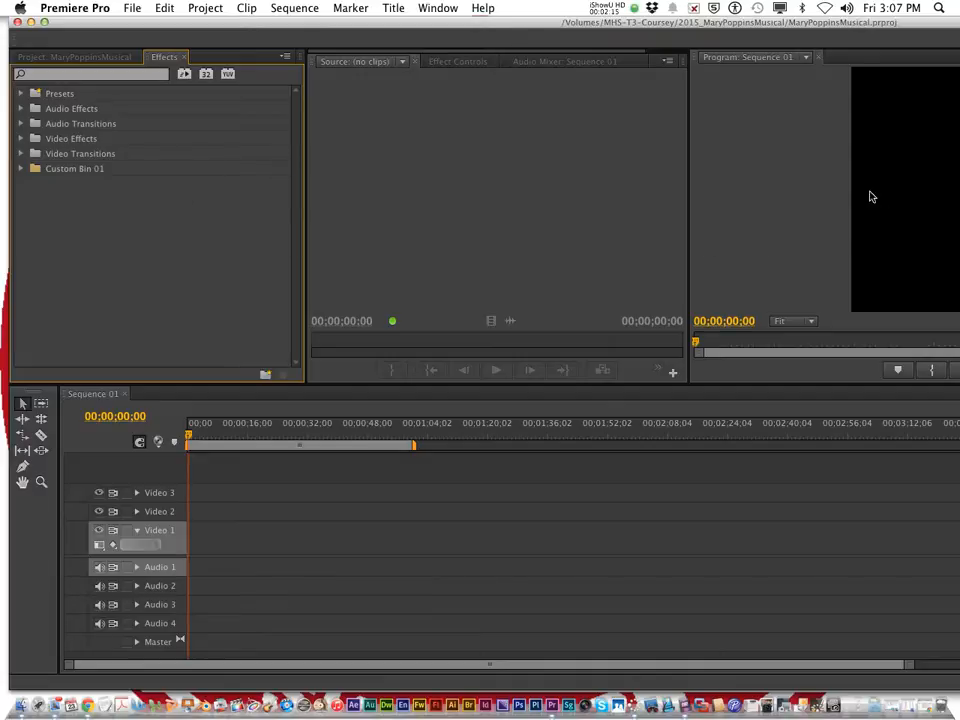
mouse_move(583, 25)
left_mouse_down()
mouse_move(542, 26)
mouse_move(609, 19)
mouse_move(567, 22)
left_mouse_up()
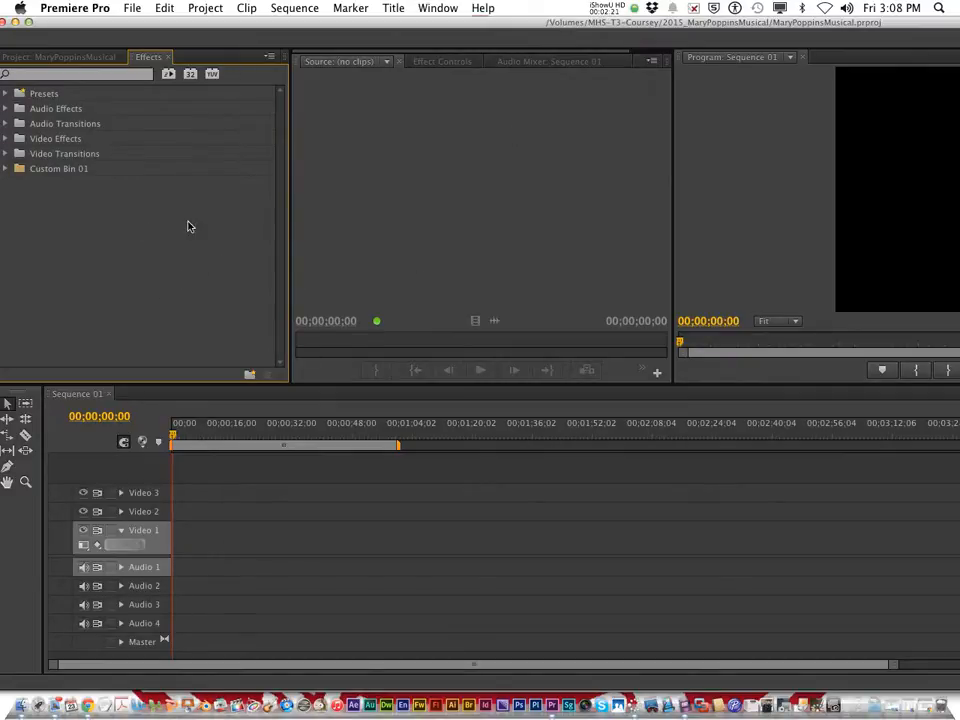
Display the project's media list and import the whole Audio folder into it
left_click(72, 54)
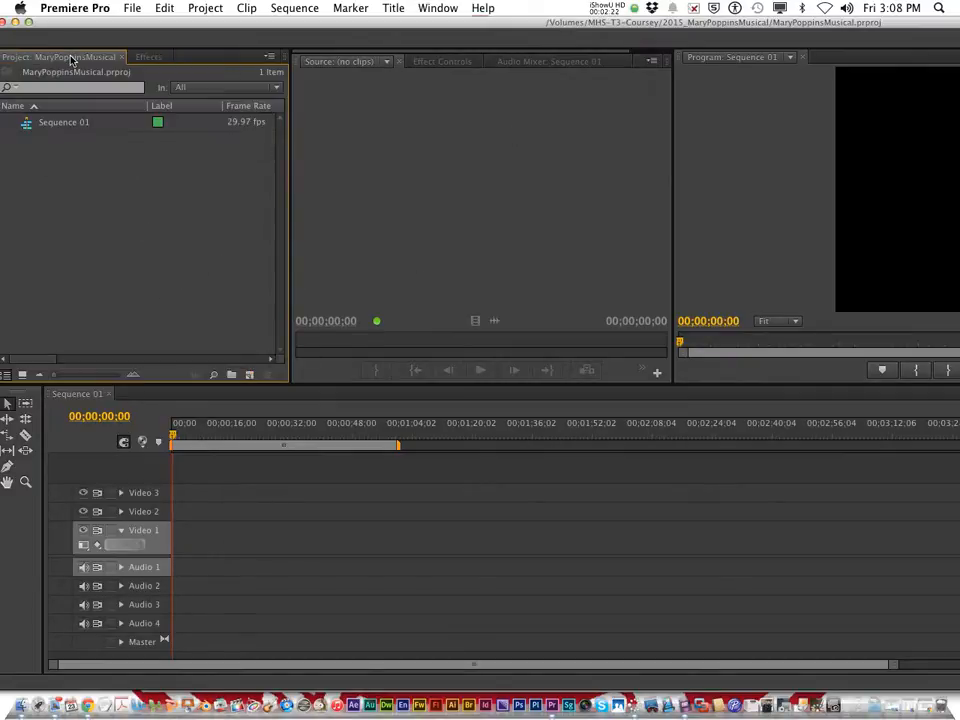
right_click(79, 214)
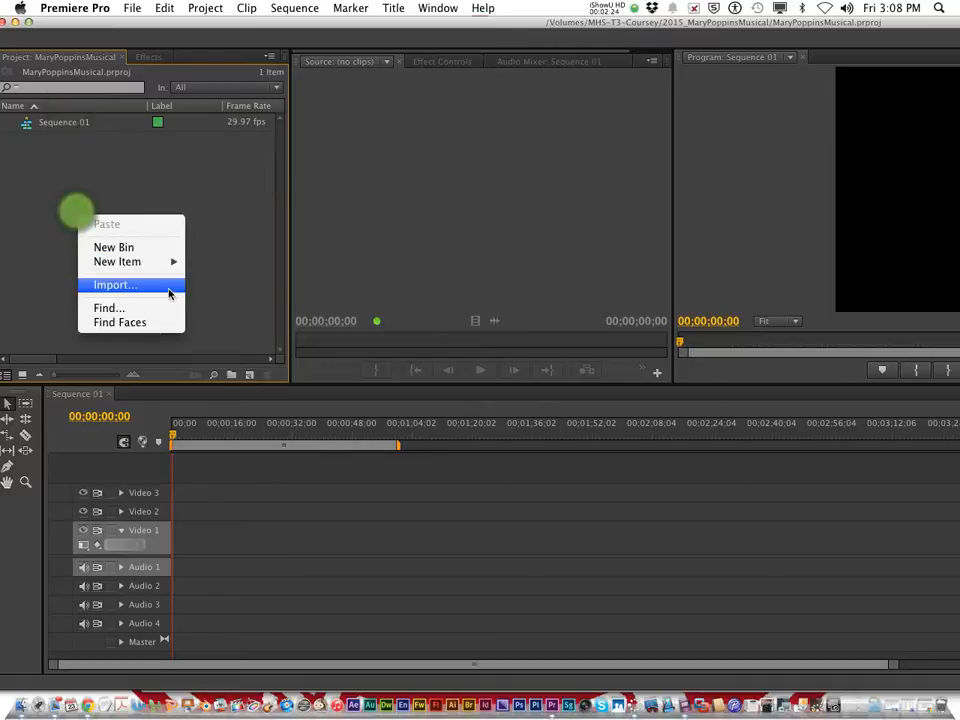
left_click(170, 289)
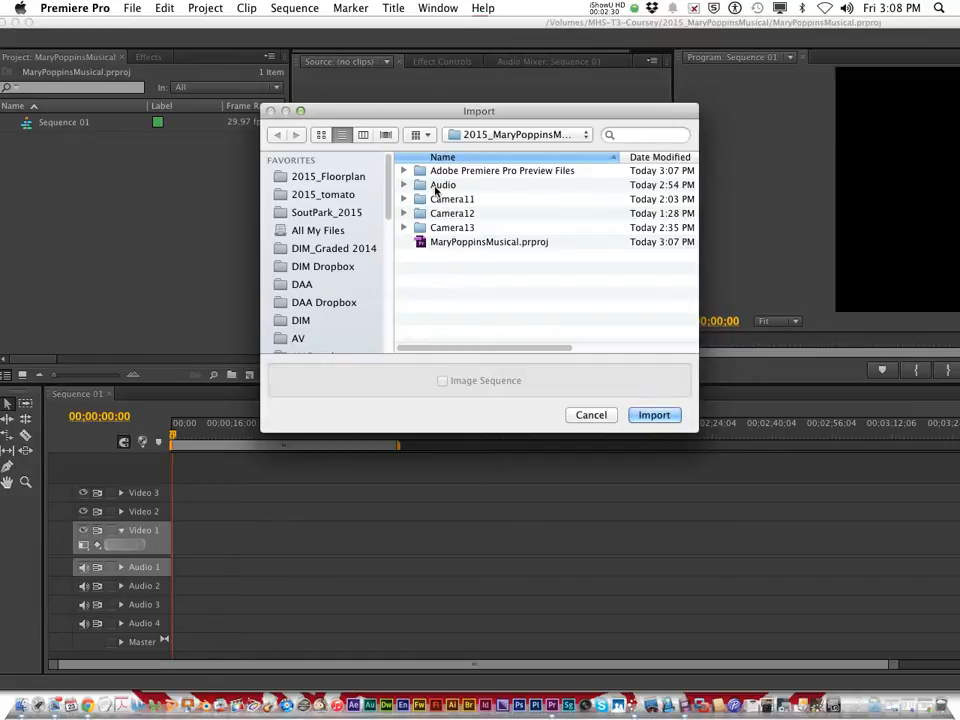
left_click(436, 186)
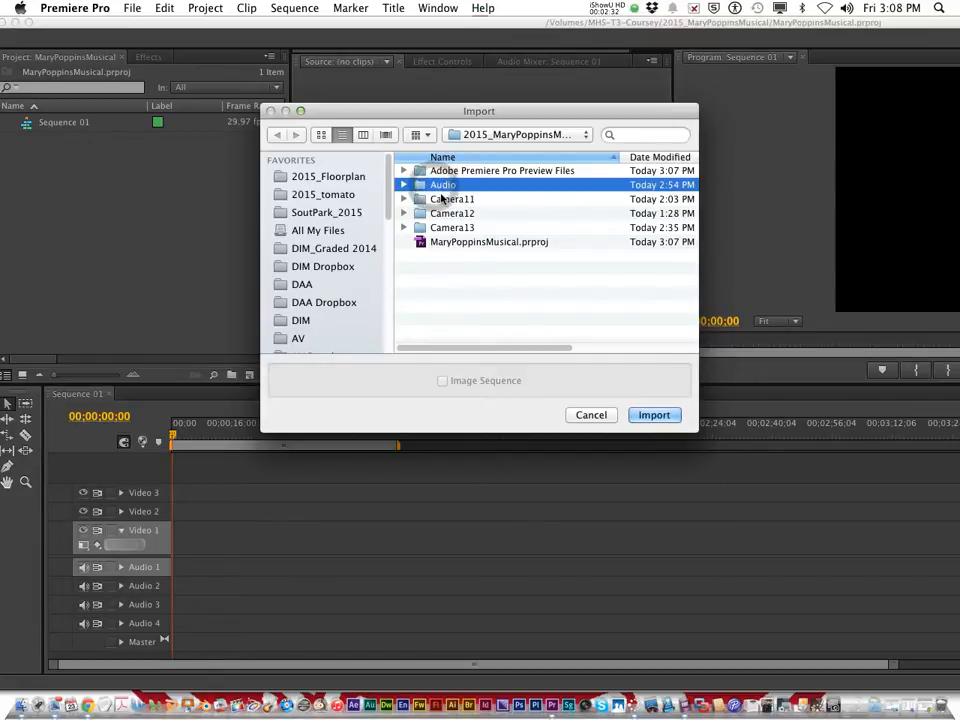
left_click(654, 416)
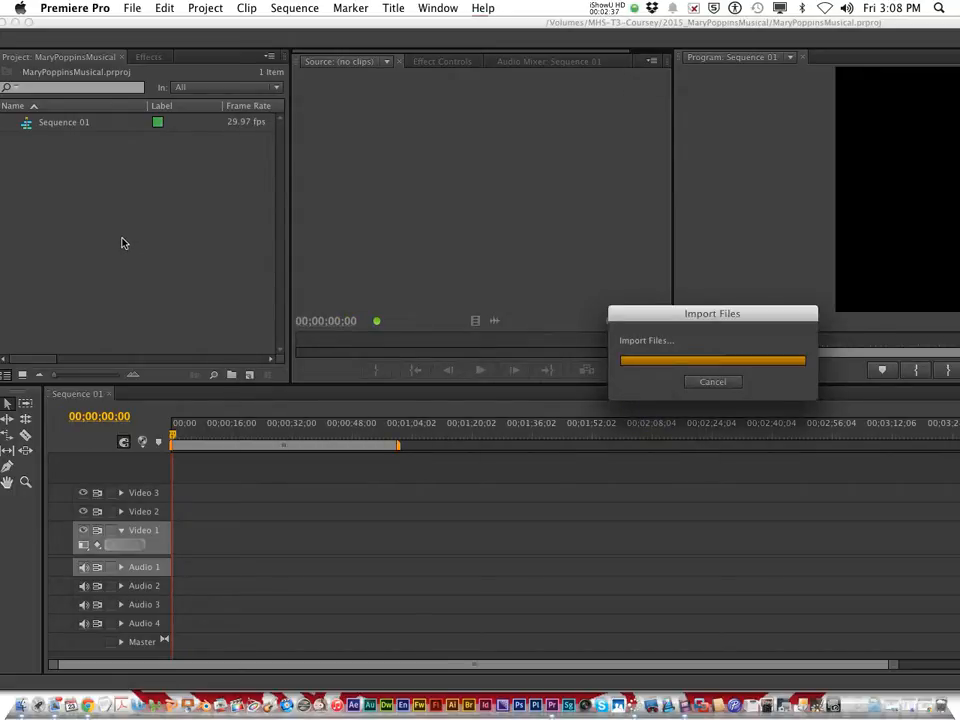
Import the whole Camera11 folder into the project
right_click(123, 243)
left_click(166, 315)
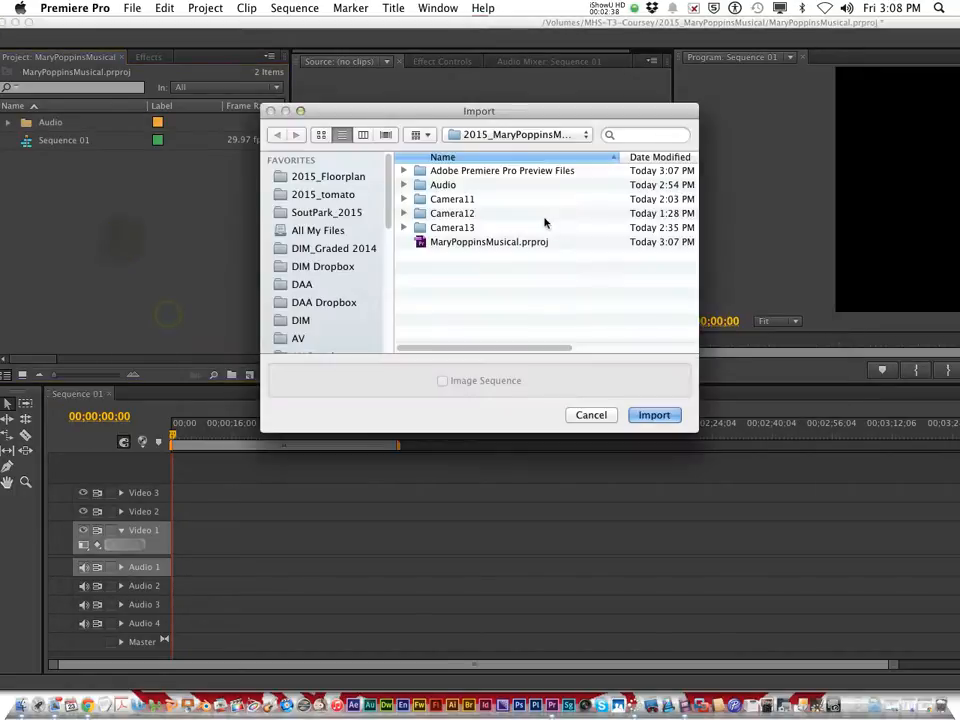
left_click(460, 199)
left_click(634, 410)
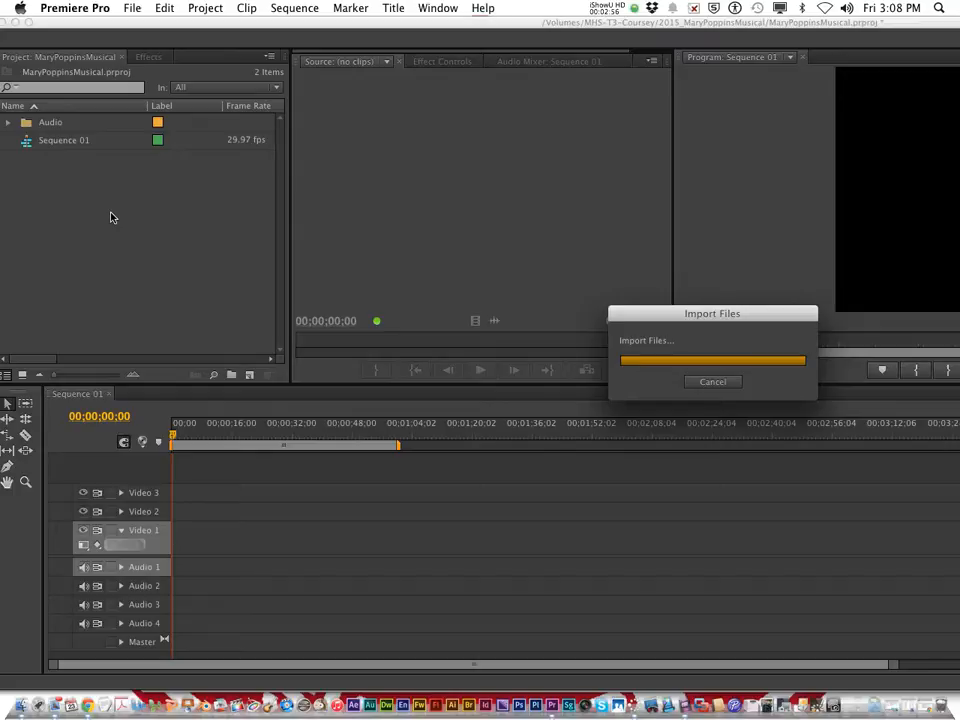
Import the whole Camera12 folder into the project
right_click(133, 233)
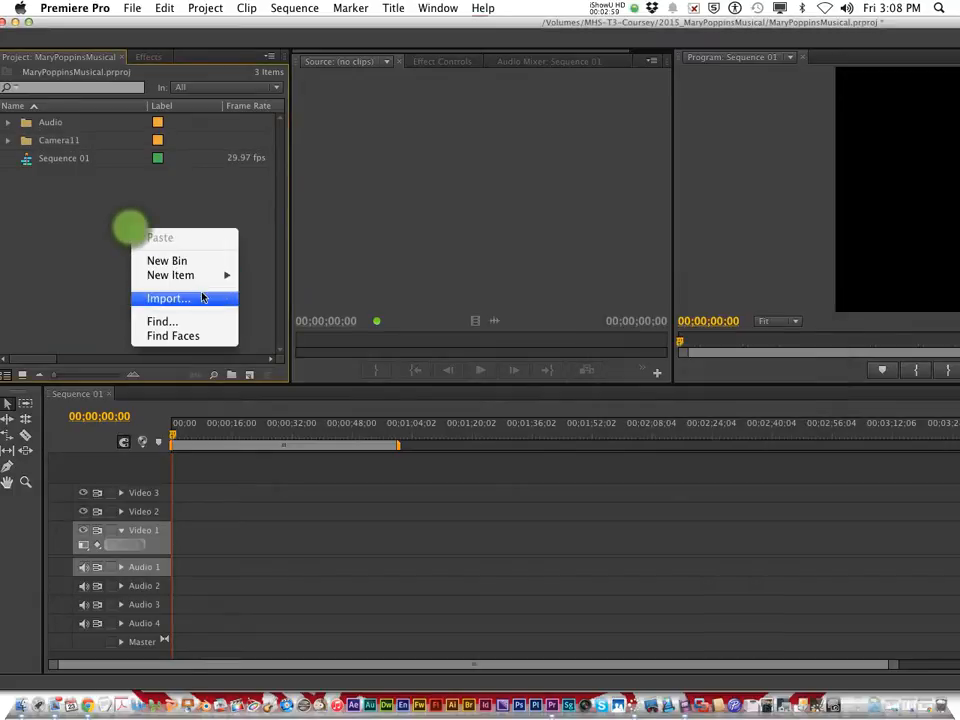
left_click(168, 298)
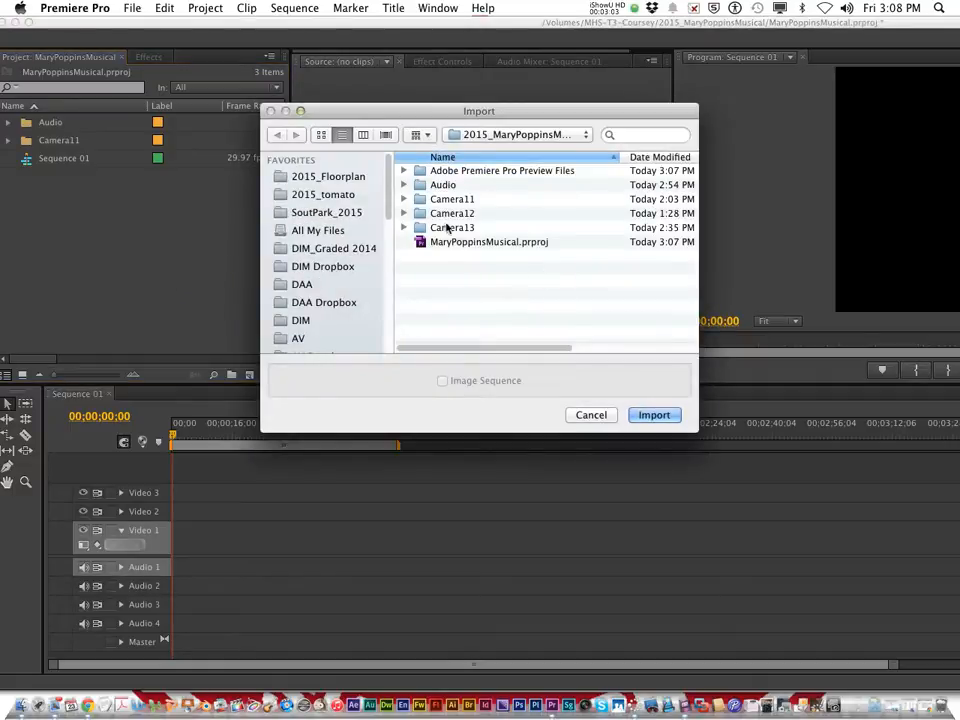
left_click(447, 214)
left_click(658, 416)
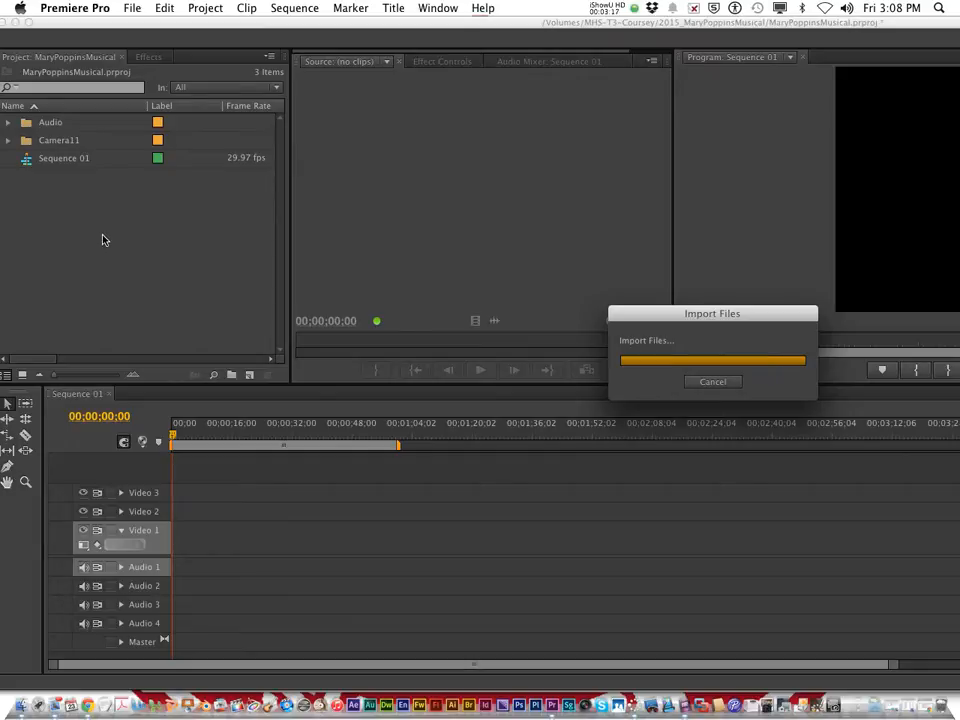
Import the whole Camera13 folder into the project and save the project
right_click(102, 238)
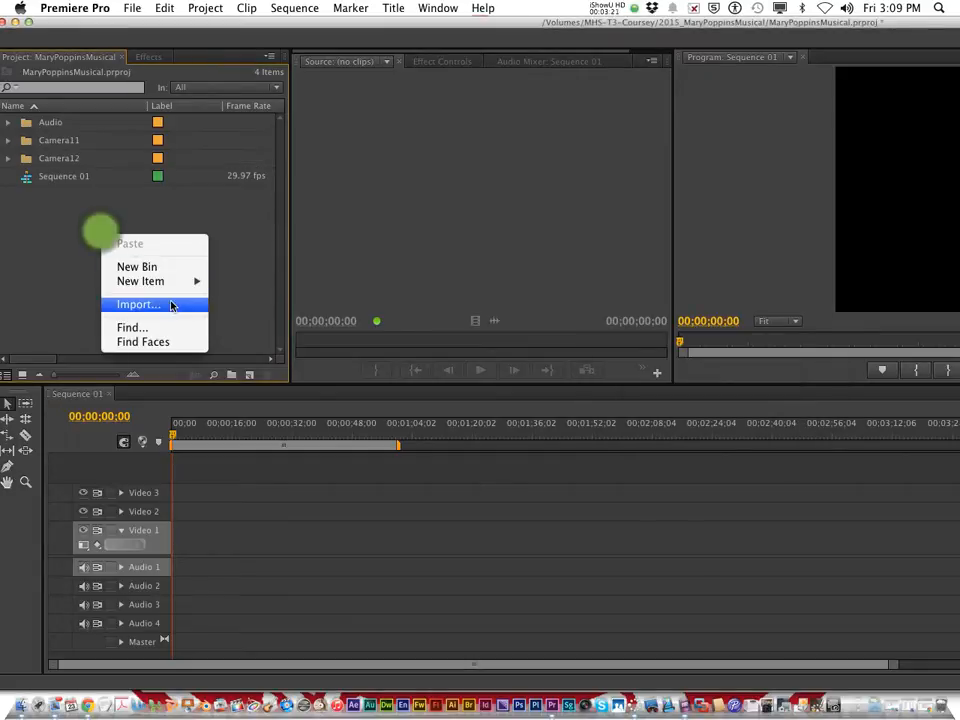
left_click(170, 303)
left_click(470, 230)
left_click(676, 415)
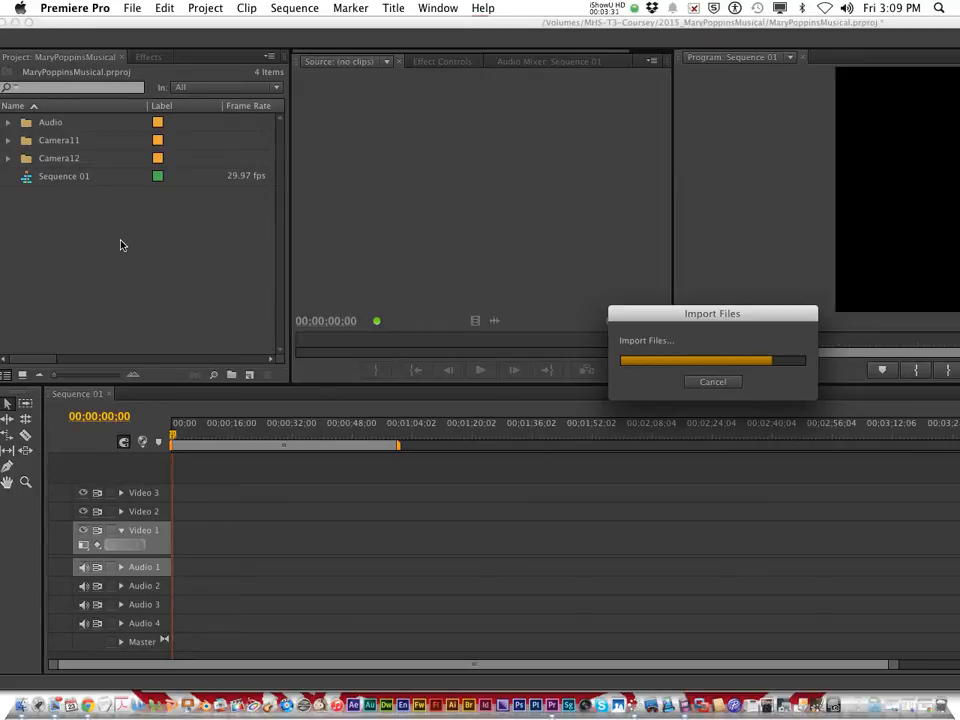
left_click(8, 141)
left_click(8, 141)
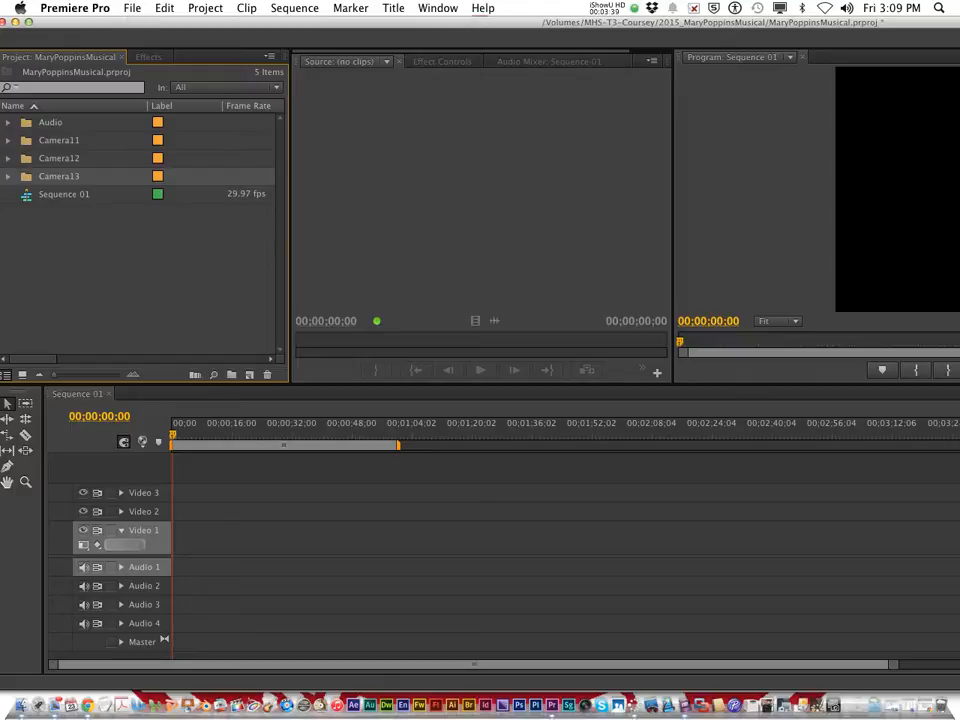
left_click(132, 8)
left_click(183, 121)
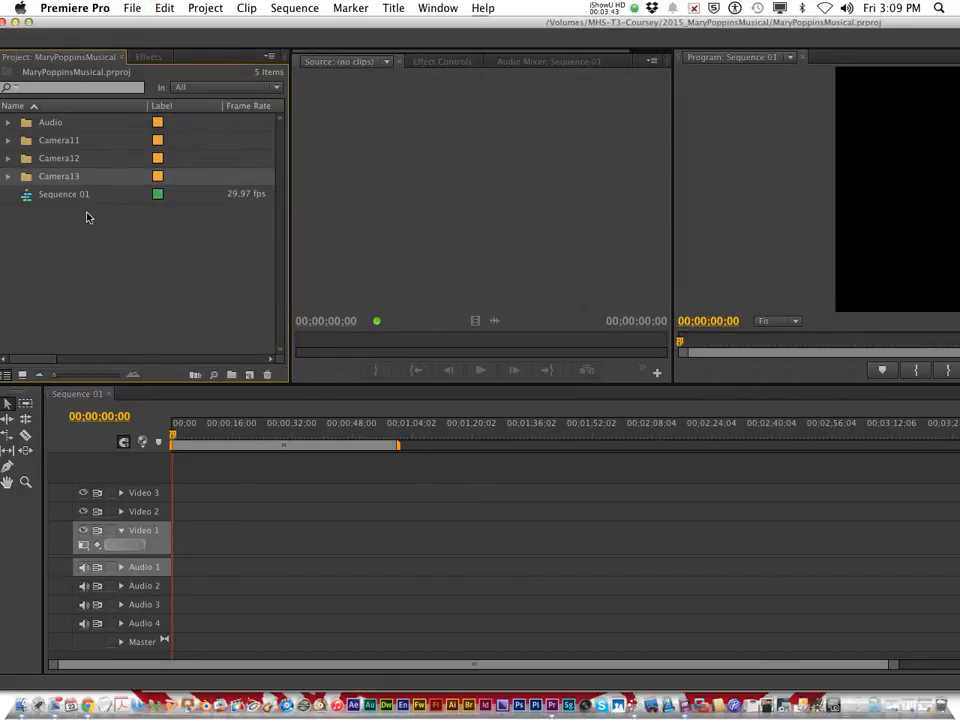
Try placing the Camera11 clip 00073.MTS at the start of Video 1 in Sequence 01, and undo the placement
left_click(8, 140)
left_click_drag(70, 162, 185, 540)
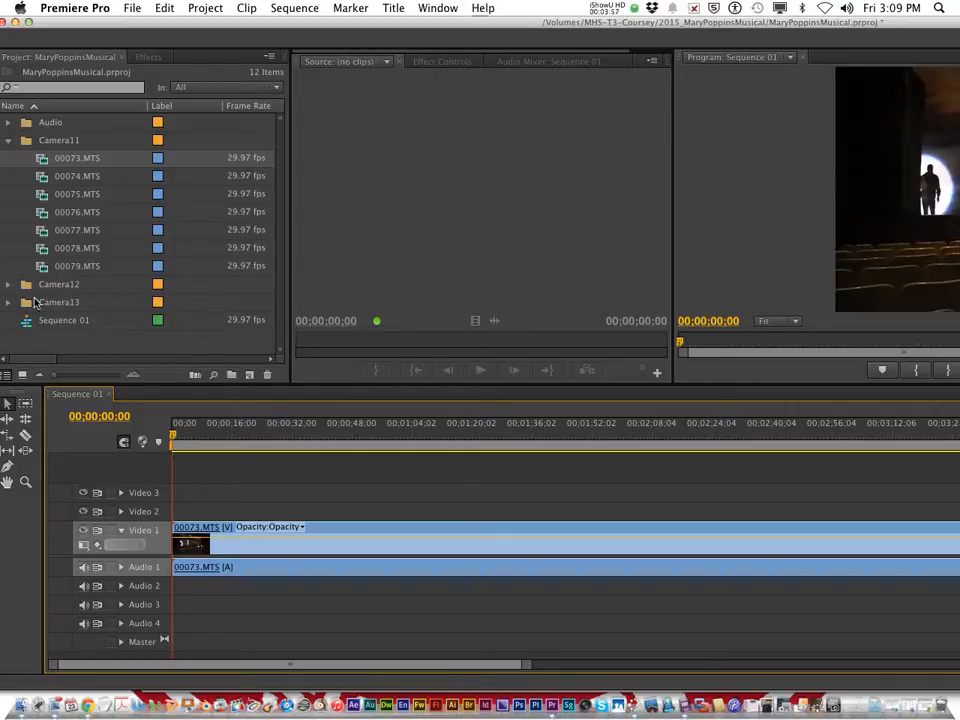
left_click(8, 285)
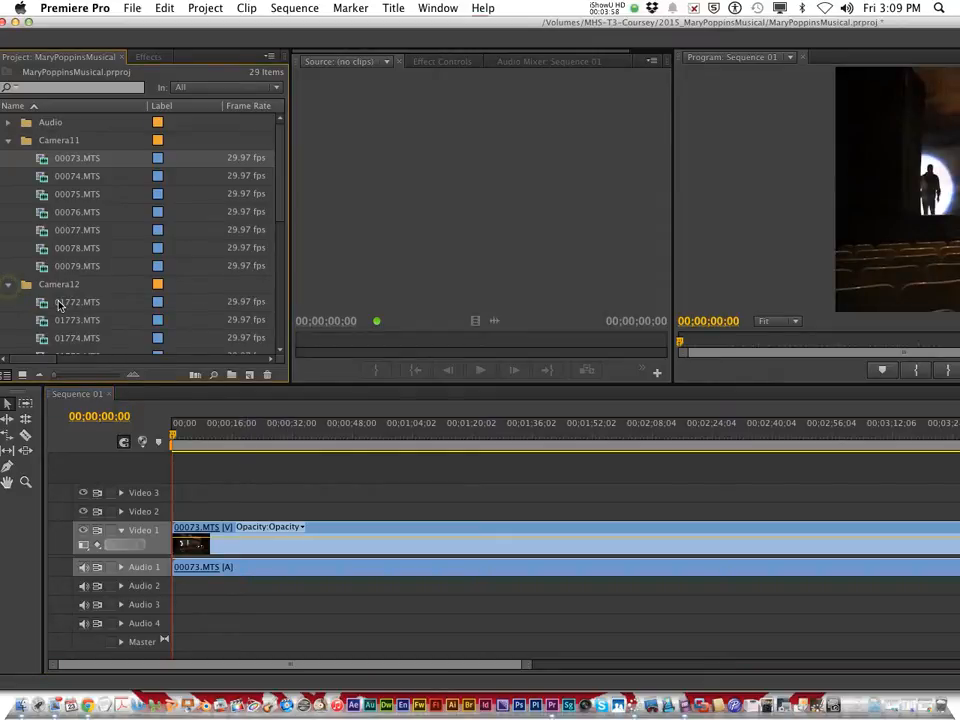
left_click(58, 304)
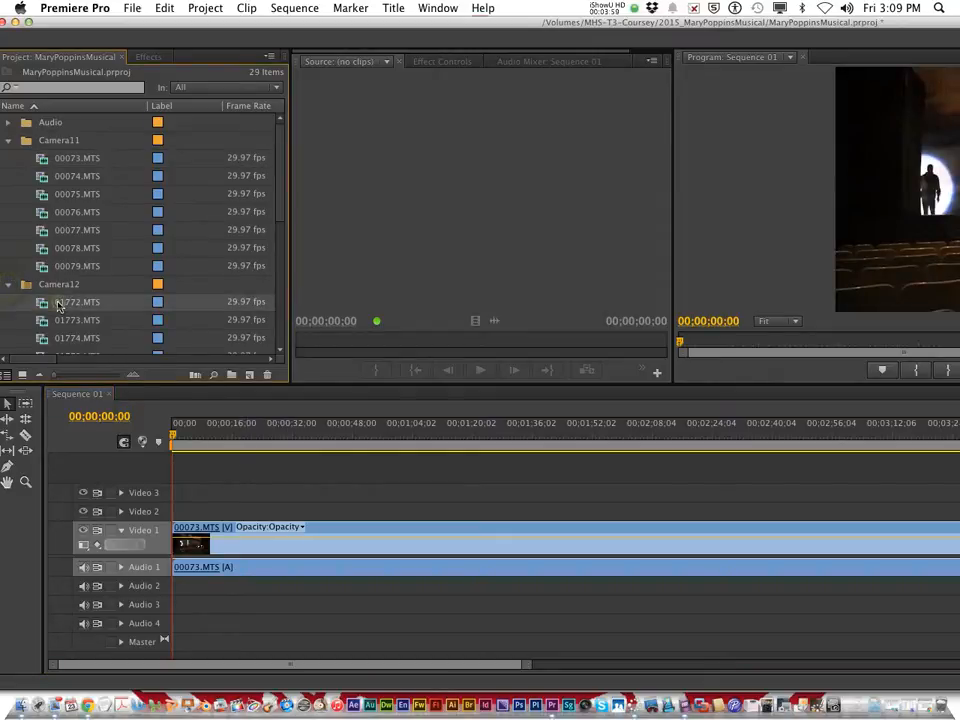
left_click(165, 9)
left_click(175, 25)
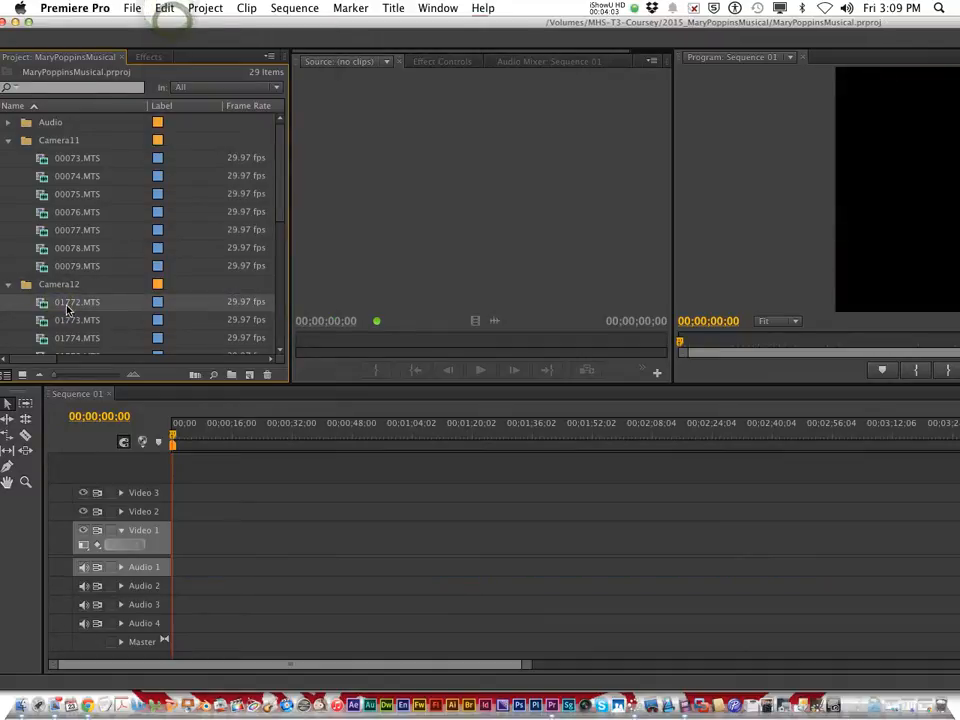
Place the Camera12 clip 01772.MTS on Video 1 at about 16 seconds, keeping the existing sequence settings
left_click_drag(68, 306, 238, 546)
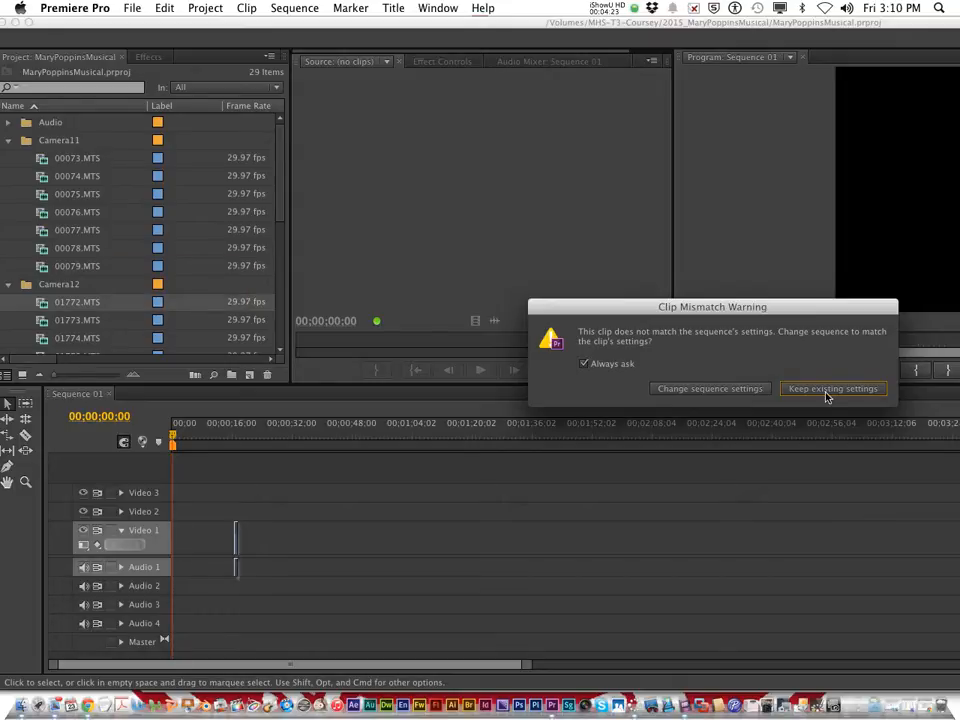
left_click(832, 389)
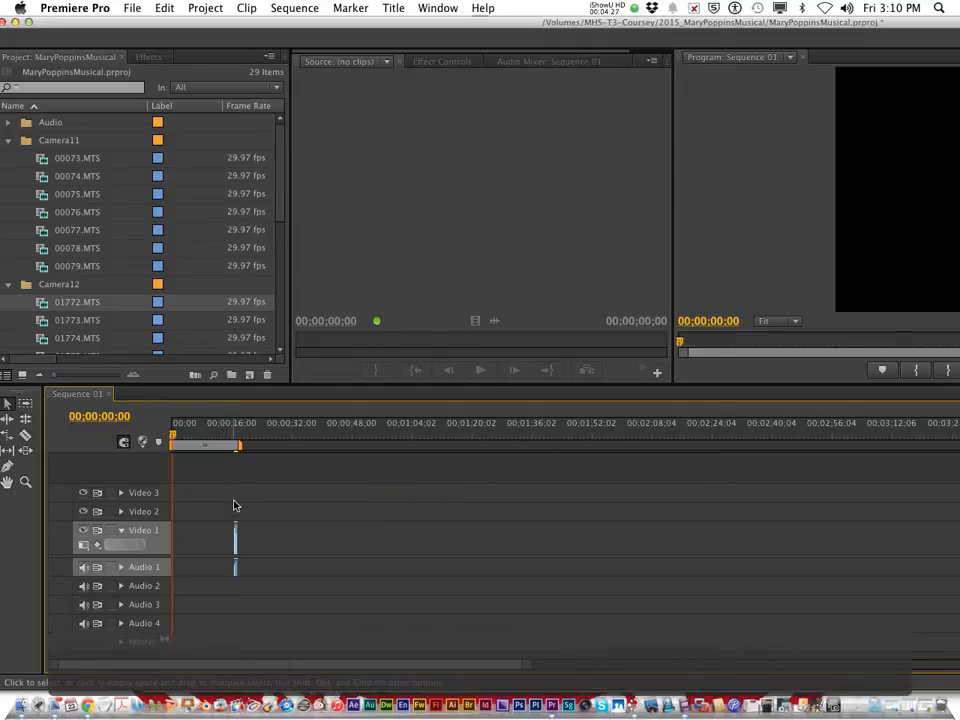
key("End")
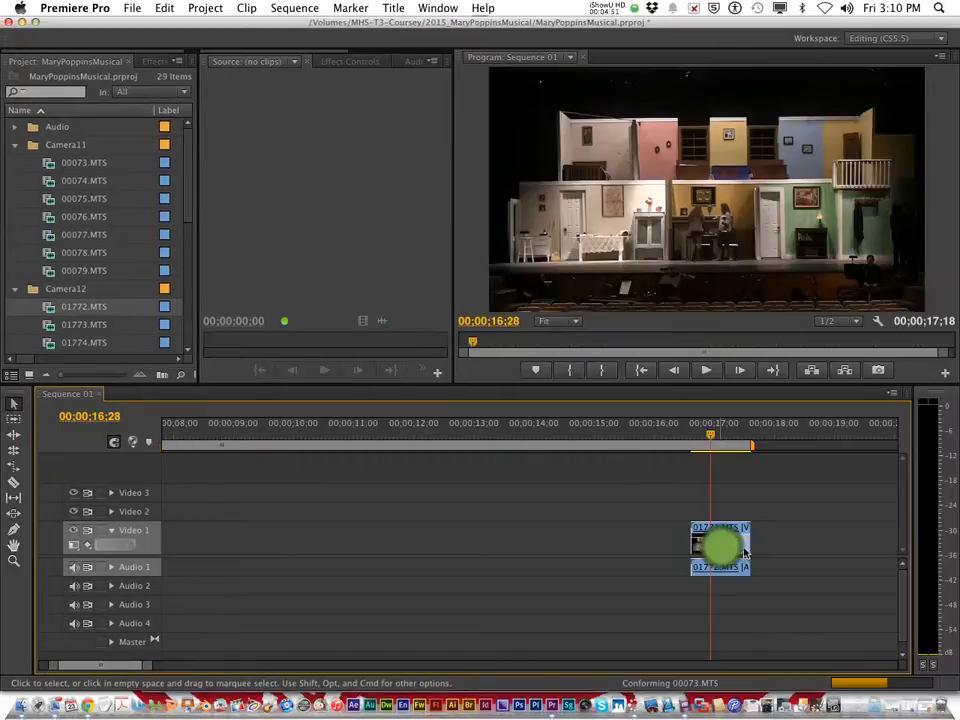
Scrub through the 01772.MTS clip in the timeline and delete it from Sequence 01
right_click(742, 552)
left_click(742, 546)
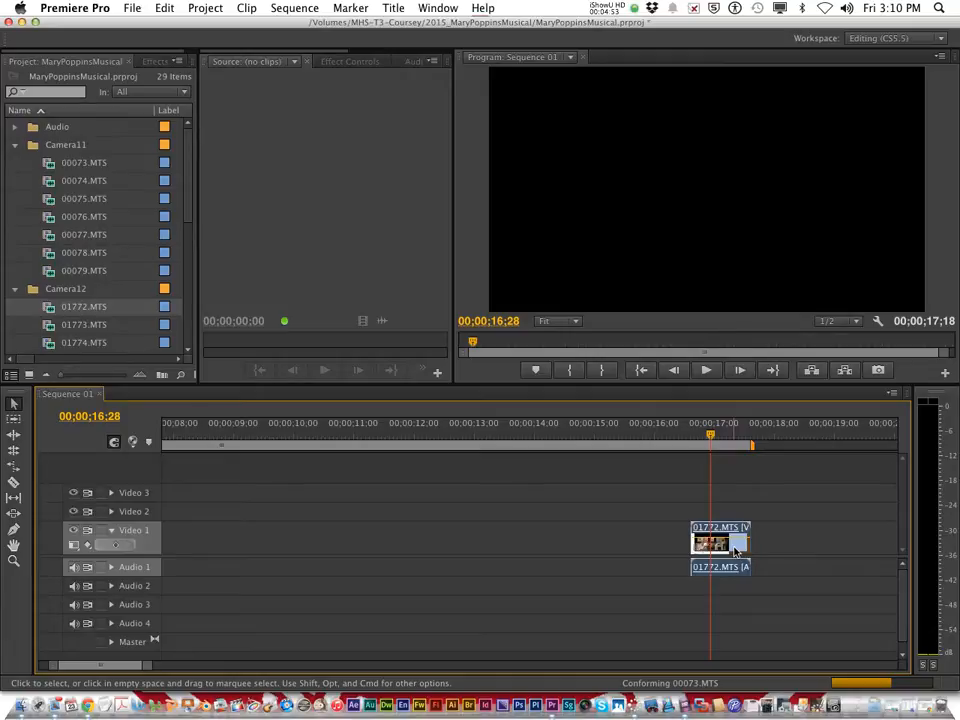
left_click(728, 434)
left_click(712, 437)
mouse_move(712, 437)
left_mouse_down()
mouse_move(696, 436)
mouse_move(722, 435)
left_mouse_up()
left_click(739, 436)
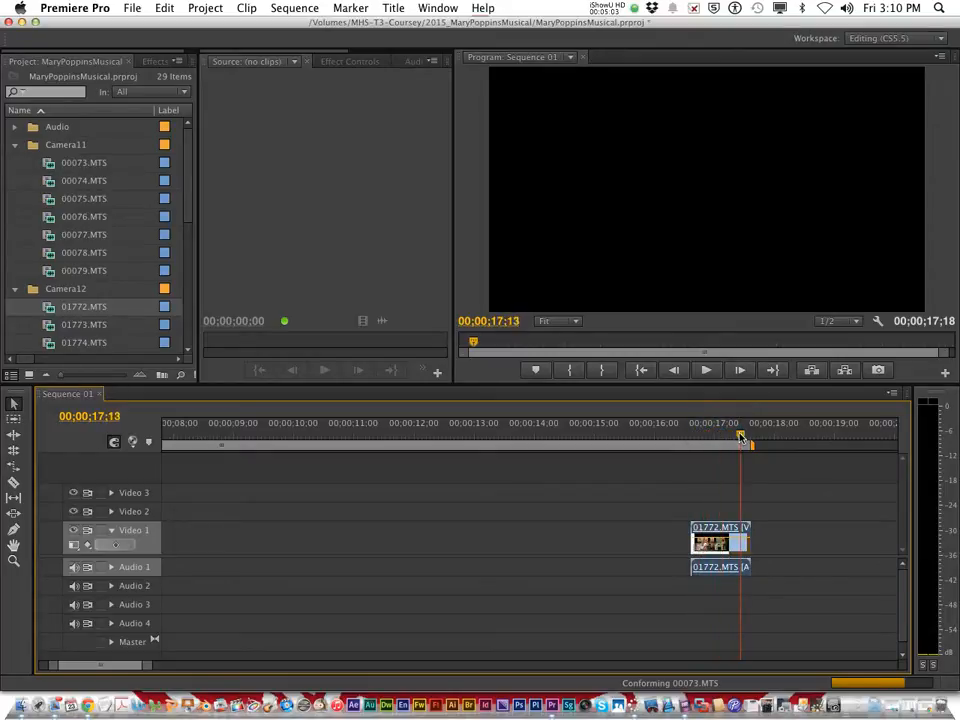
left_click_drag(726, 530, 470, 530)
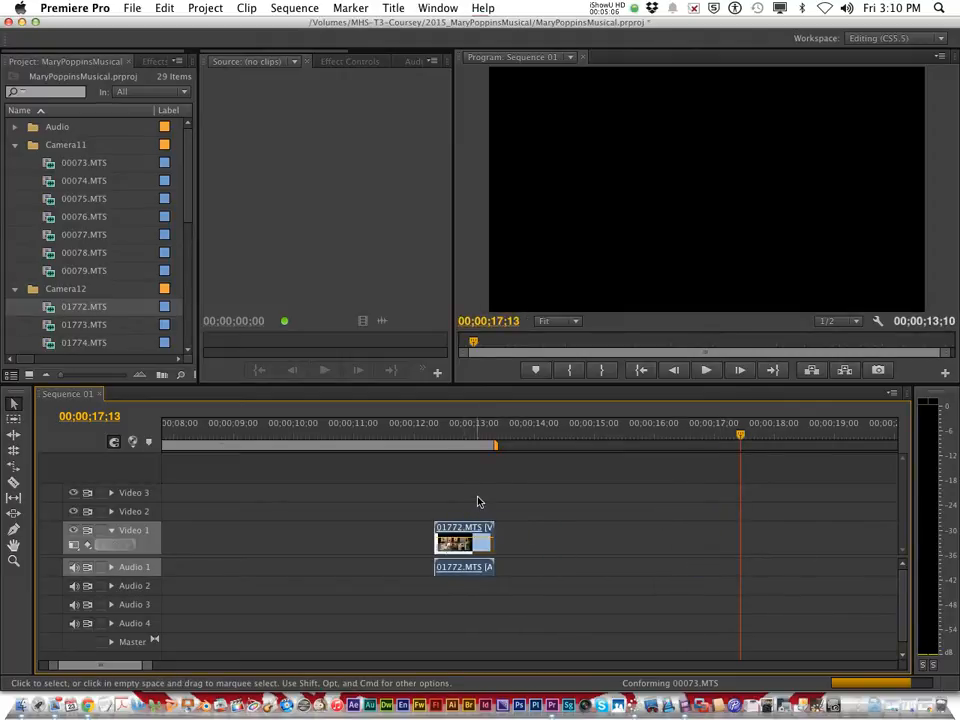
key("BackSpace")
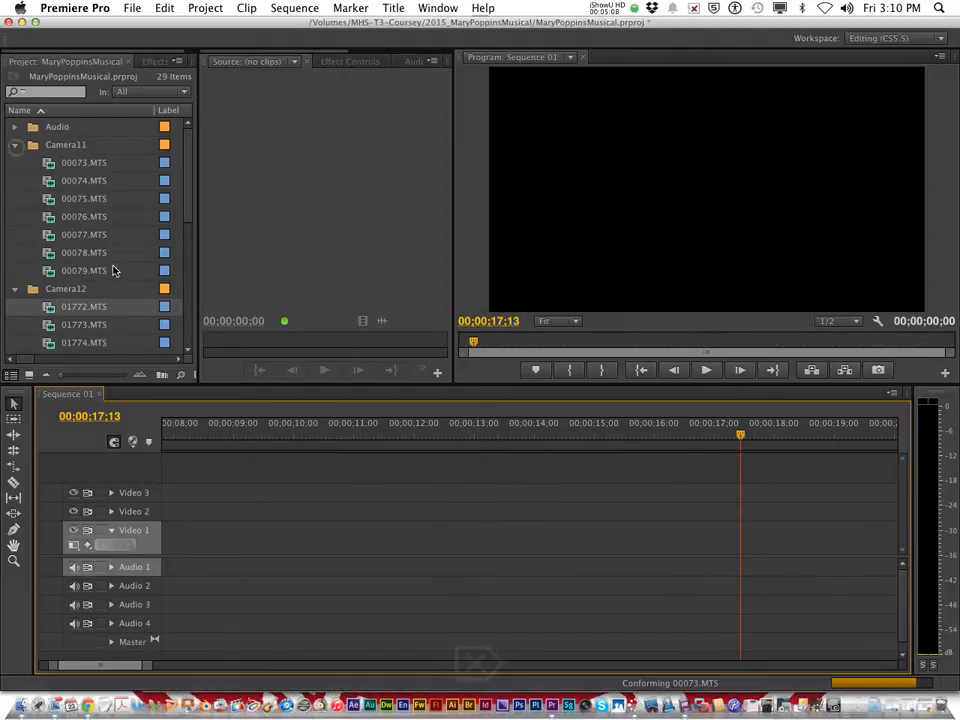
Collapse the Camera11 bin and play the Camera12 clip 01772.MTS in the Source Monitor
left_click(15, 145)
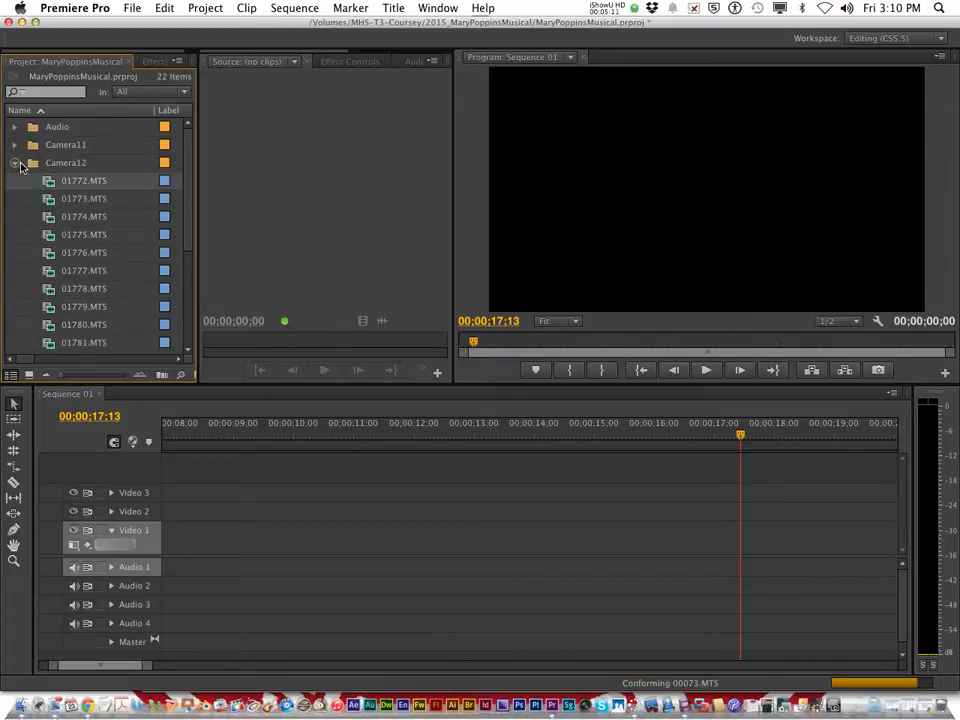
left_click(15, 164)
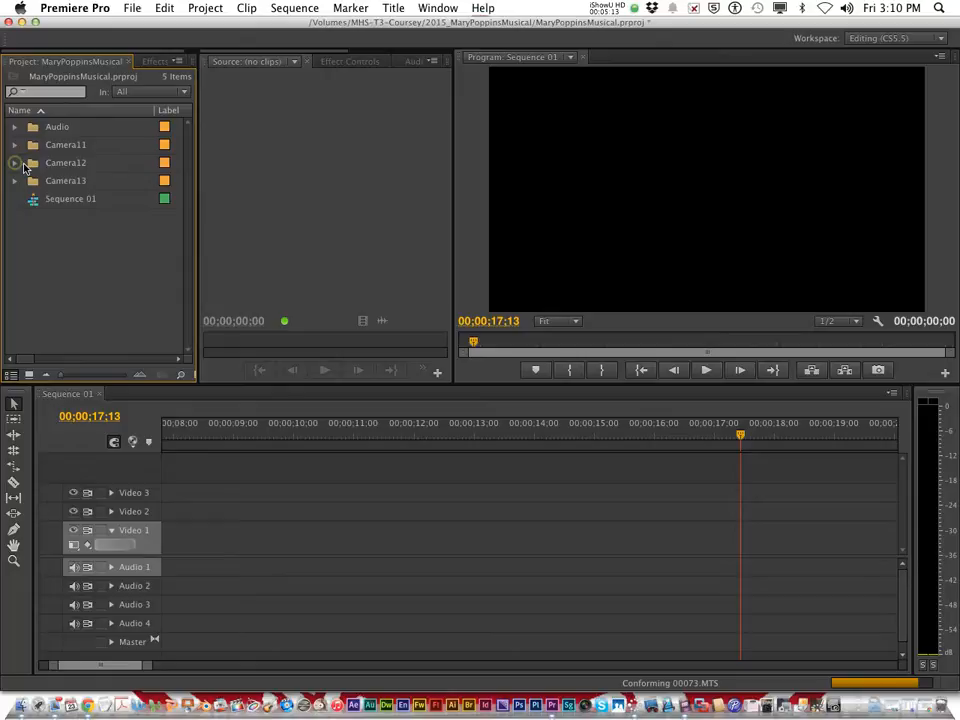
left_click(15, 163)
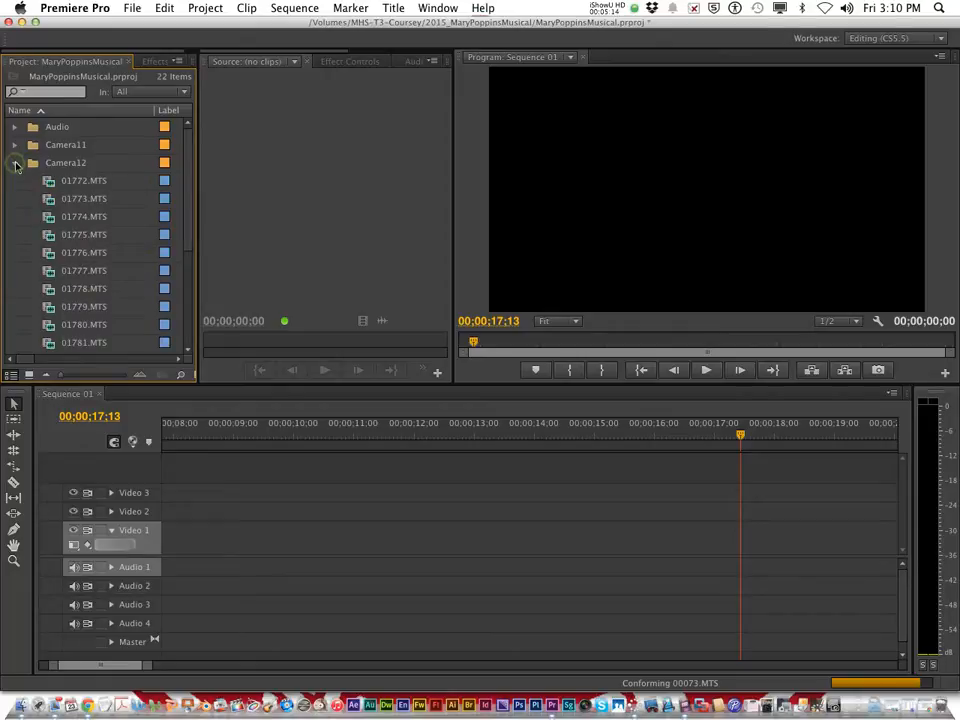
left_click(83, 183)
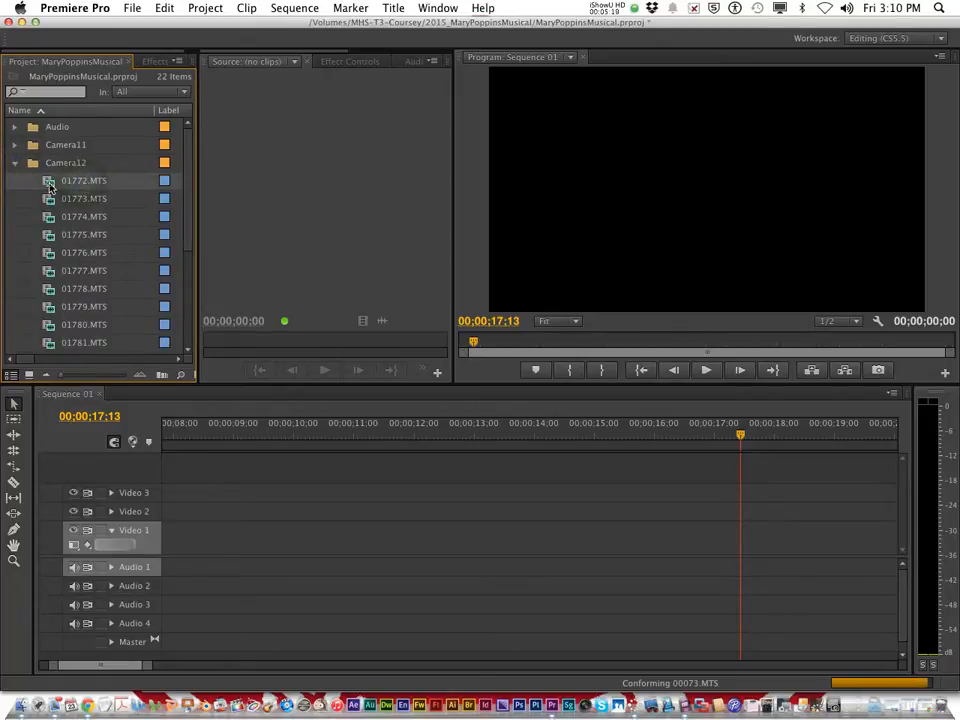
double_click(49, 187)
left_click_drag(248, 350, 345, 350)
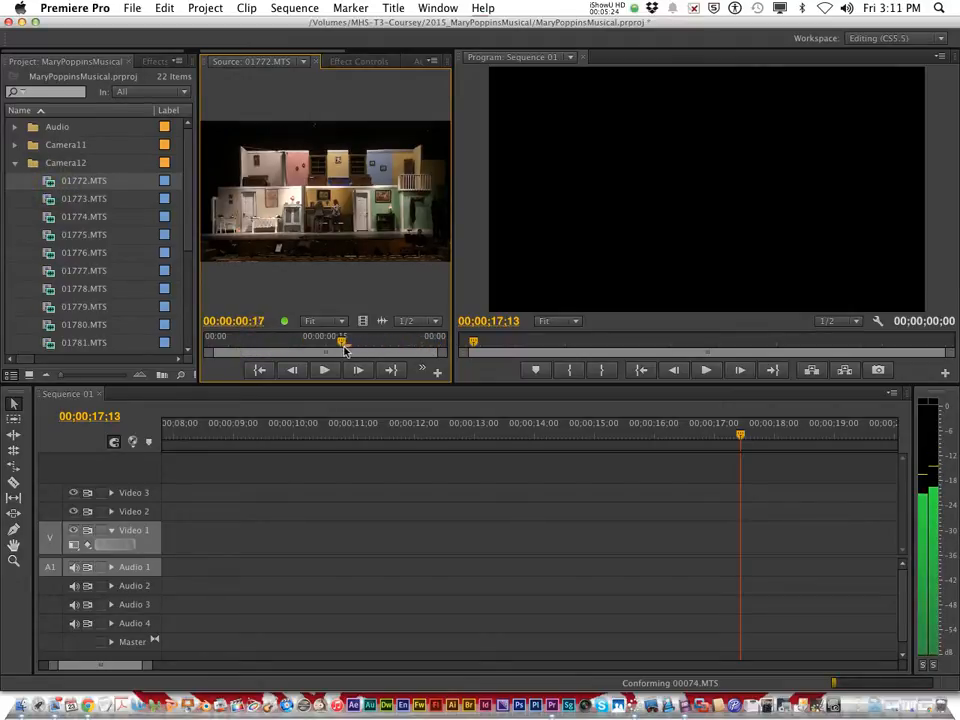
left_click(324, 370)
left_click(249, 340)
left_click(324, 370)
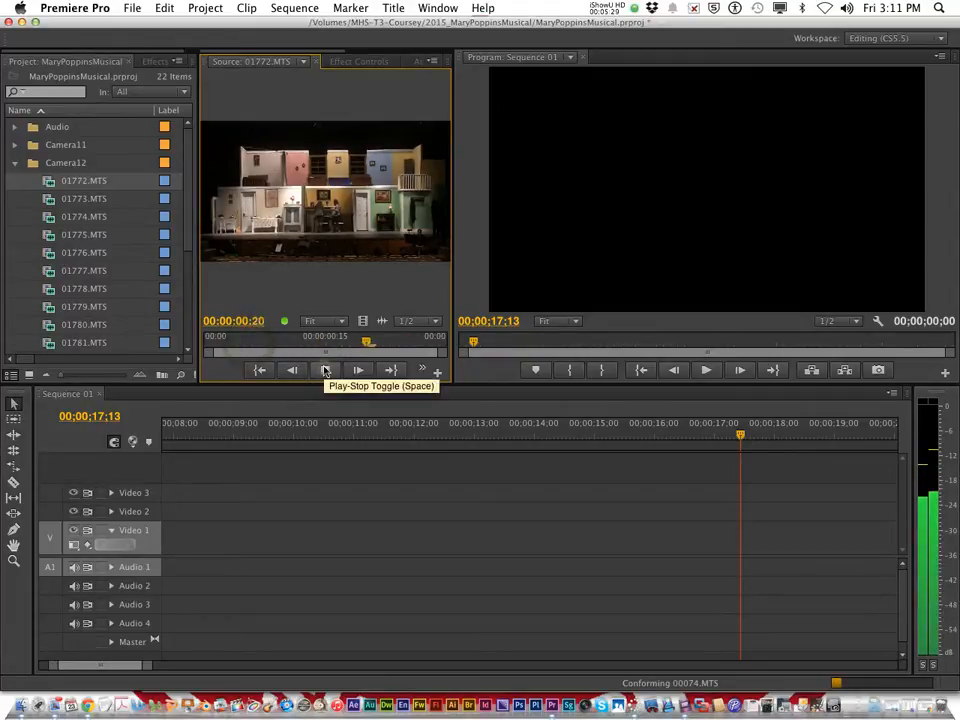
Clear the clip 01772.MTS from the Camera12 bin
left_click(52, 182)
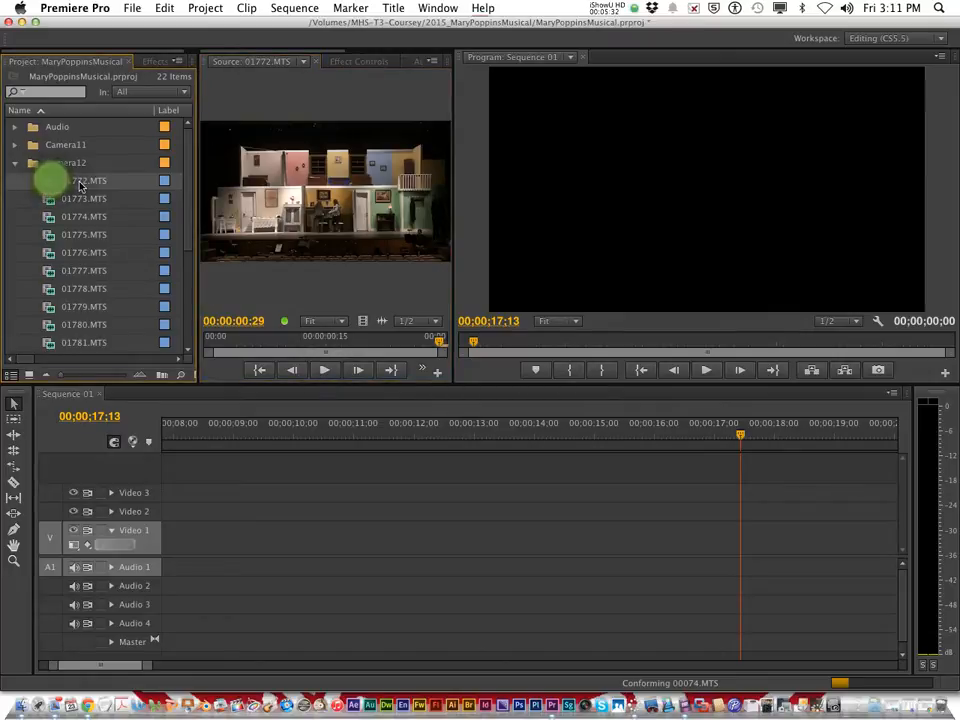
right_click(81, 186)
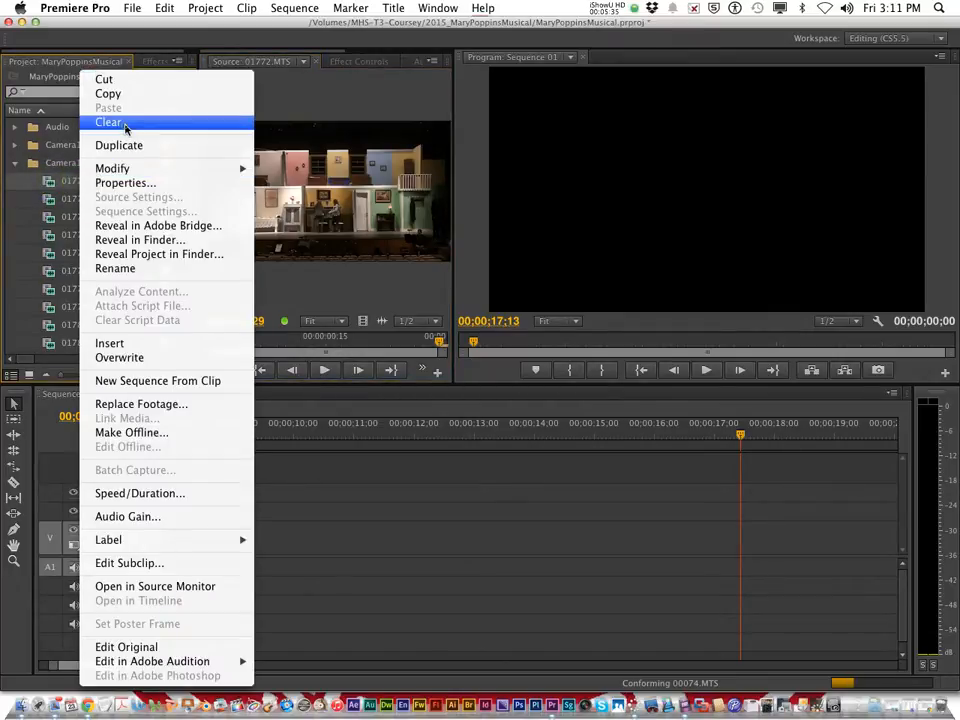
left_click(126, 128)
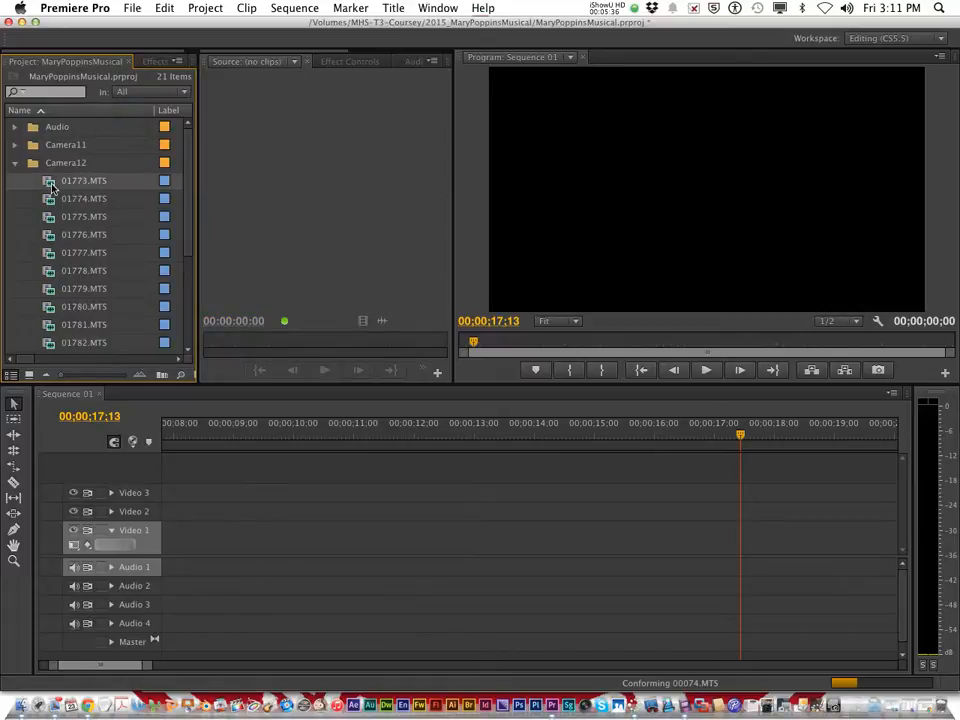
Preview the Camera12 clip 01773.MTS in the Source Monitor, playing its opening and scrubbing to about 00:02:53:19
double_click(51, 186)
left_click(325, 371)
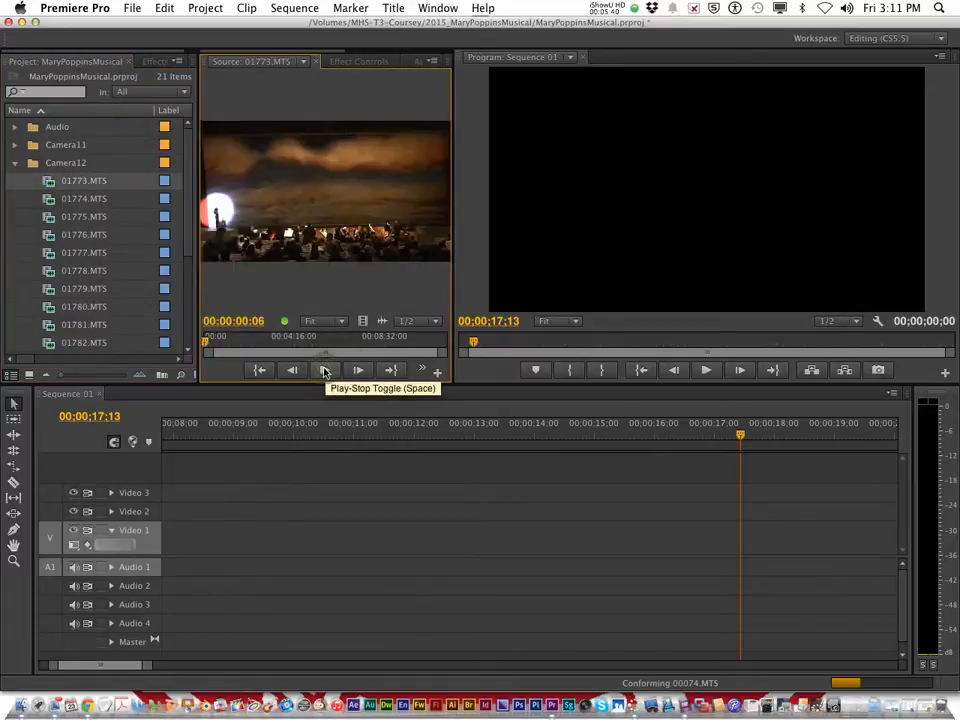
left_click(326, 373)
left_click(326, 372)
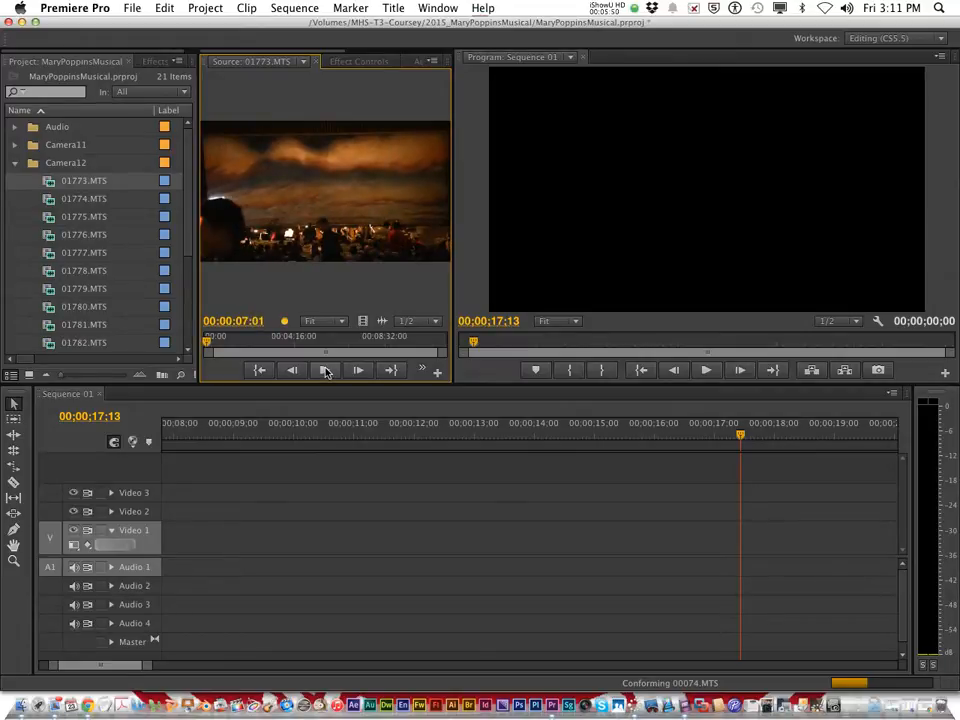
left_click_drag(209, 341, 267, 344)
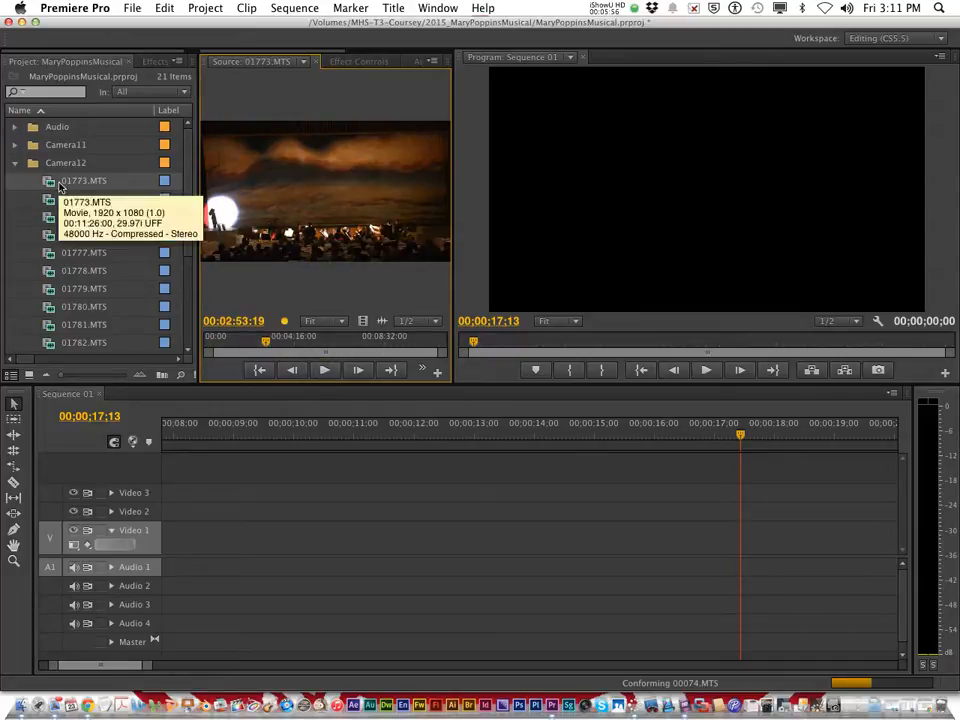
Place all Camera12 clips from 01773.MTS to 01788.MTS at the start of Video 1, keeping the existing sequence settings
left_click(52, 186)
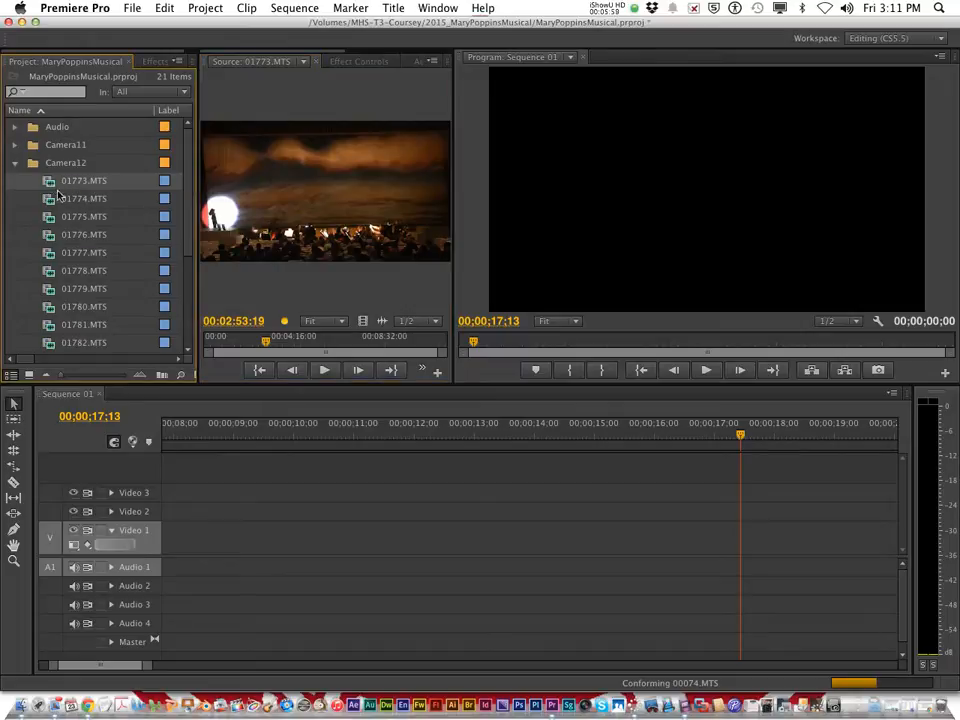
scroll(70, 250, "down", 4)
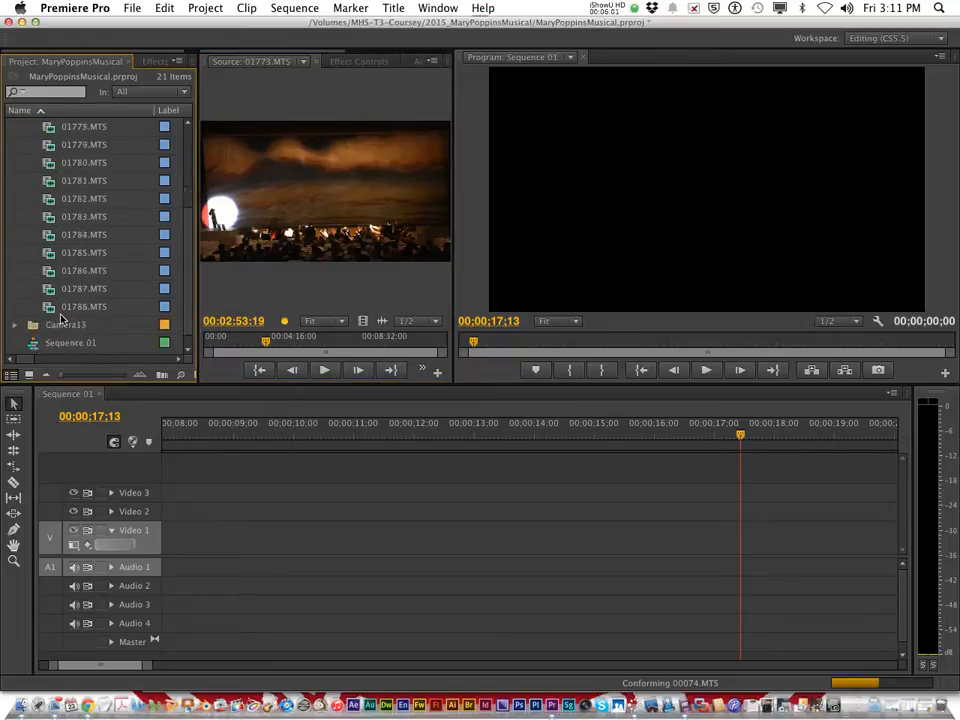
left_click(52, 310, "shift")
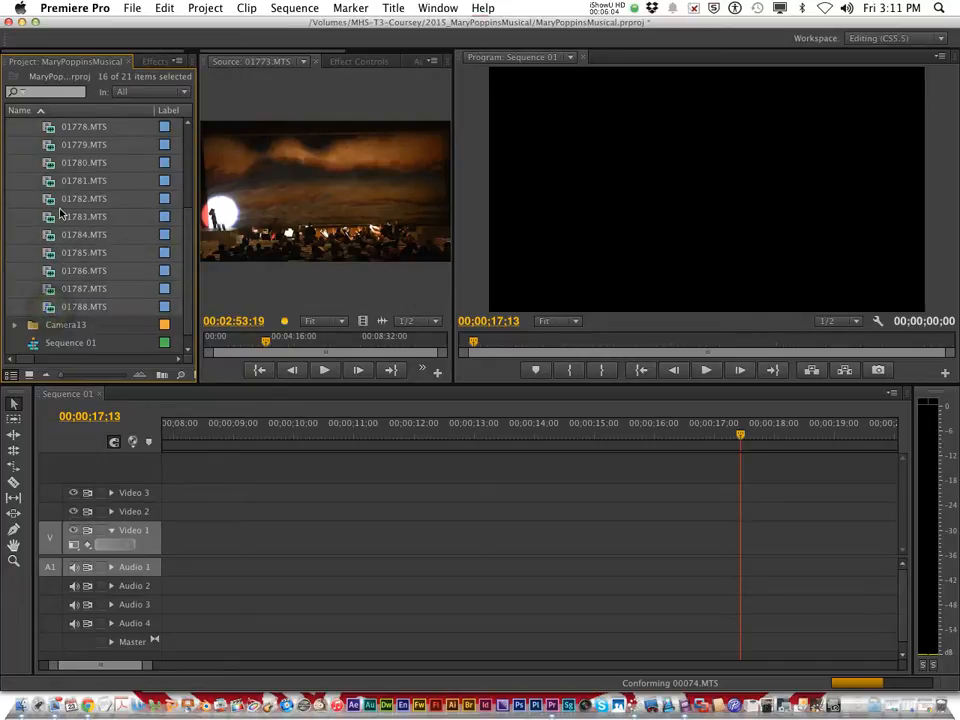
left_click_drag(66, 172, 135, 538)
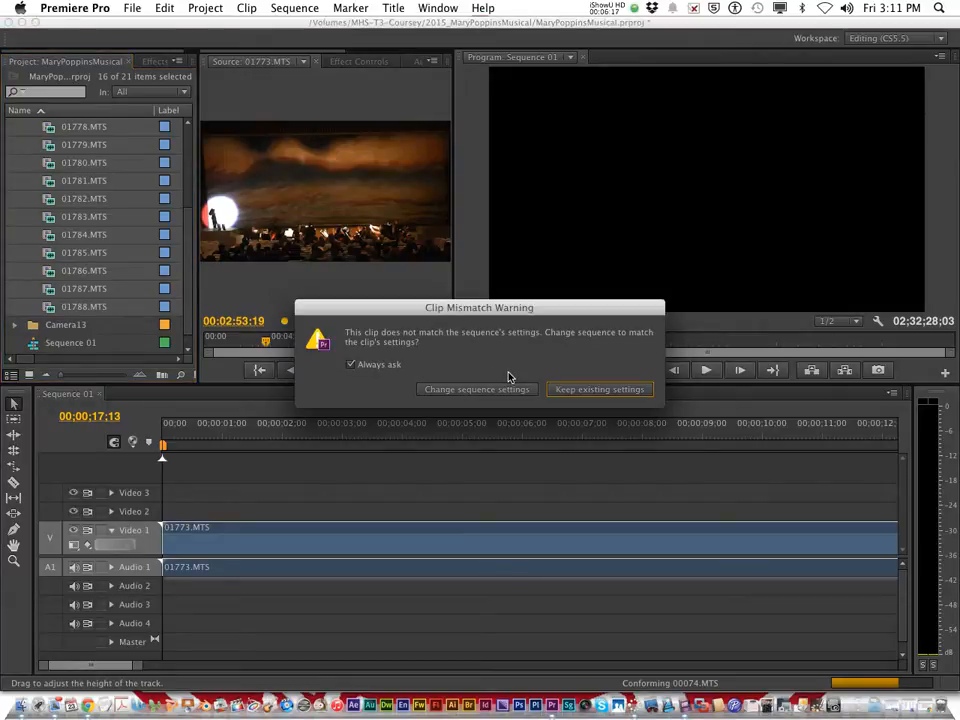
left_click(599, 389)
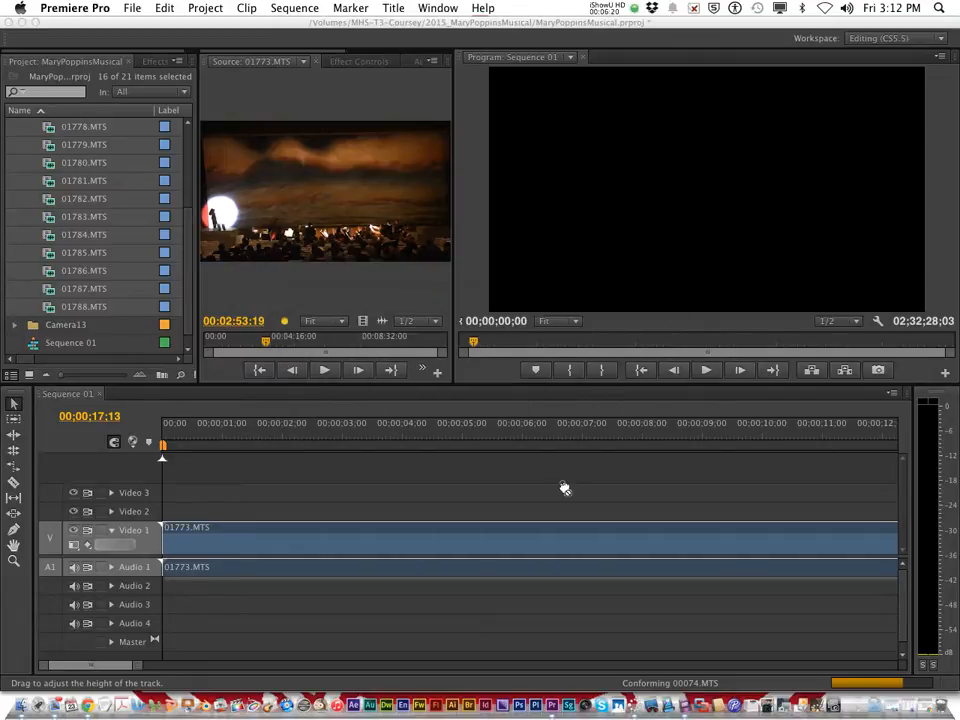
Scale the first clip on Video 1, 01773.MTS, to the frame size
left_click(562, 483)
right_click(441, 552)
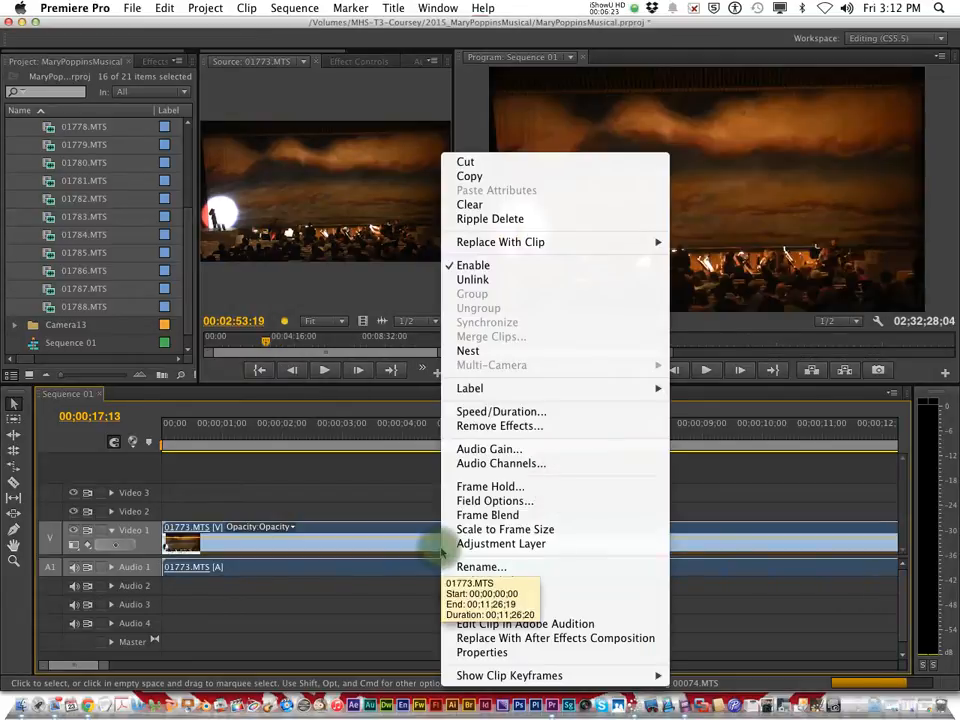
left_click(498, 530)
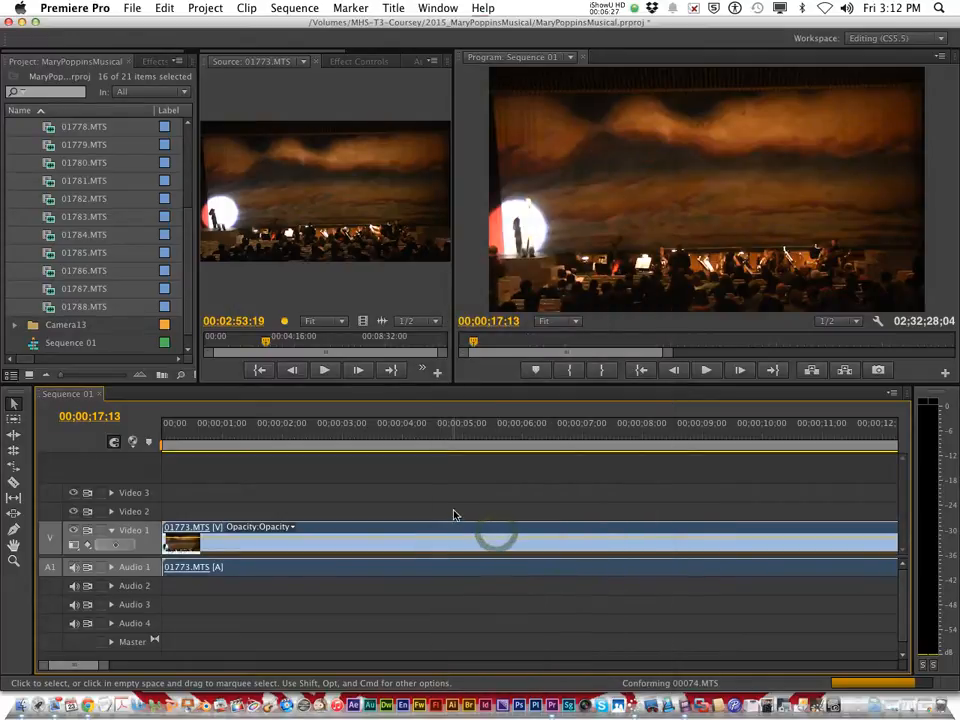
Play Sequence 01 from 00;00;00;08 to about 00;00;10;15 to review the opening of 01773.MTS
left_click(222, 437)
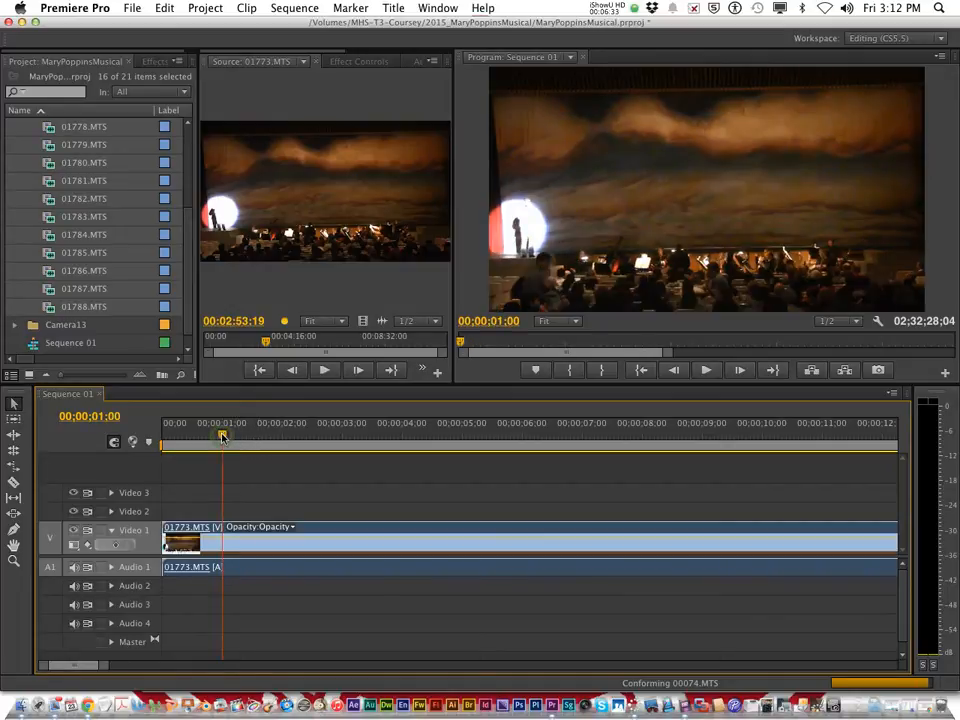
left_click_drag(209, 440, 178, 437)
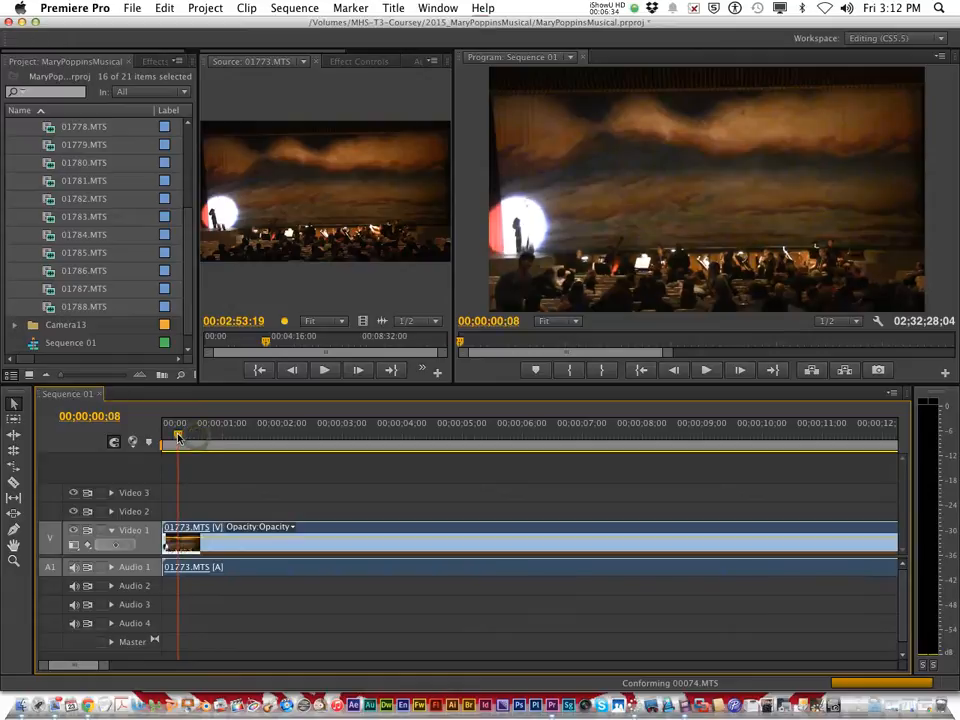
key("space")
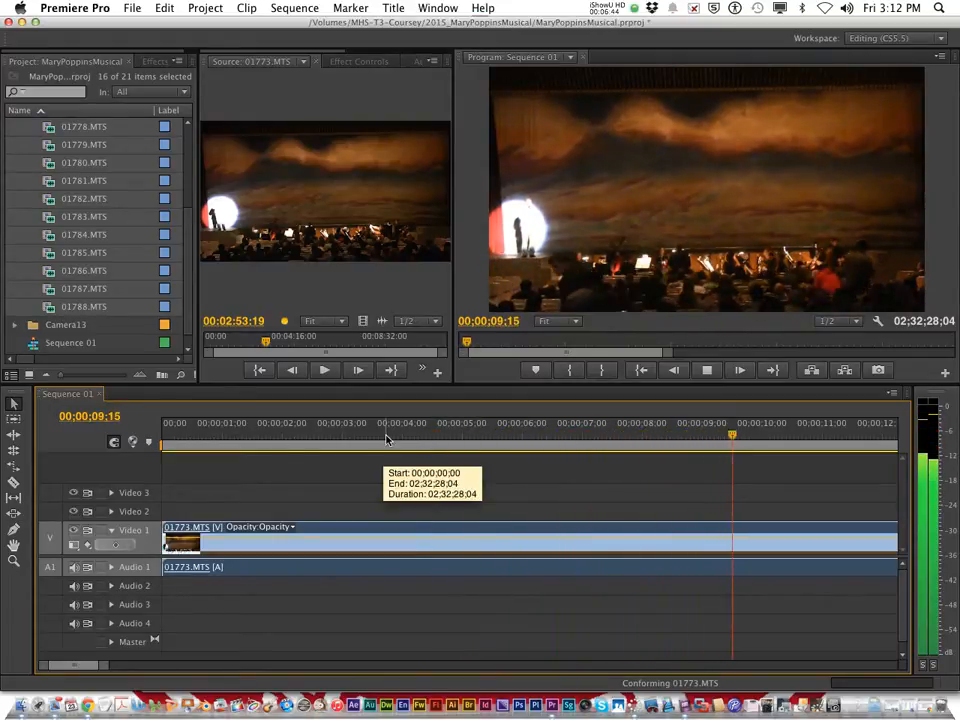
key("space")
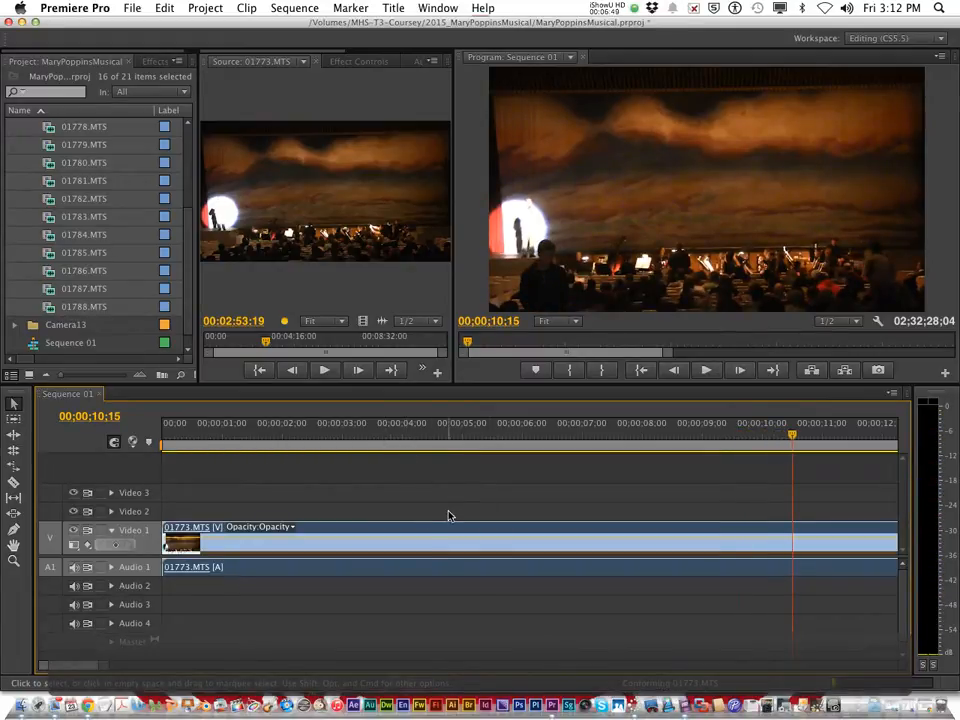
Zoom the timeline out until all clips from 01773.MTS to 01788.MTS fit in view
key("minus")
key("minus")
key("minus")
key("minus")
key("minus")
key("minus")
key("minus")
key("minus")
key("minus")
key("minus")
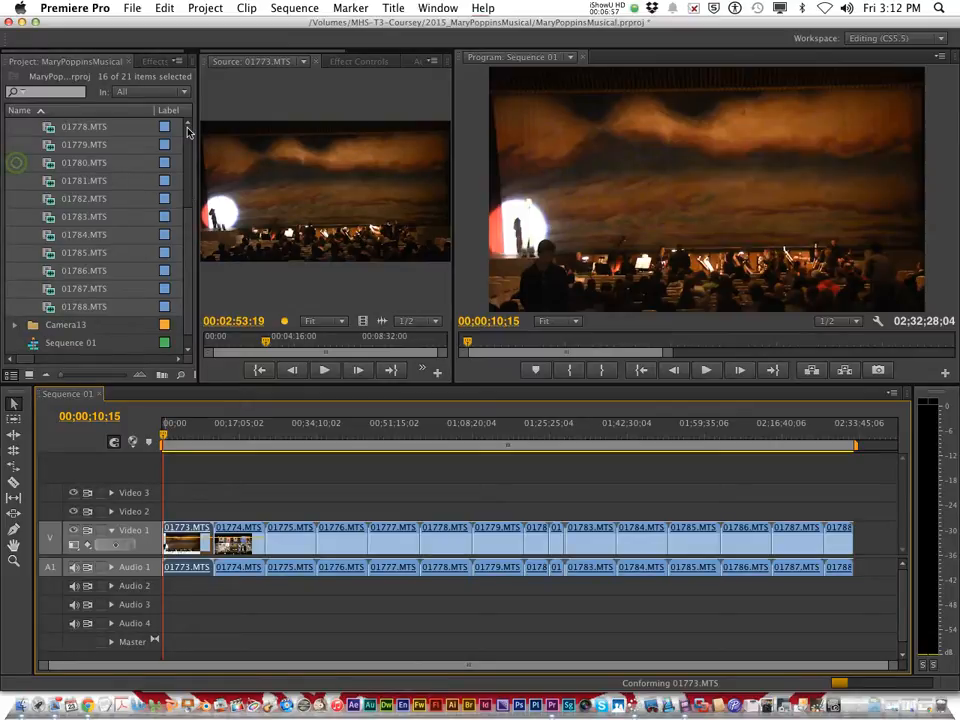
Collapse the Camera12 bin, expand Camera13, and preview its clips 00131.MTS and 00132.MTS in the Source Monitor
scroll(187, 132, "up", 3)
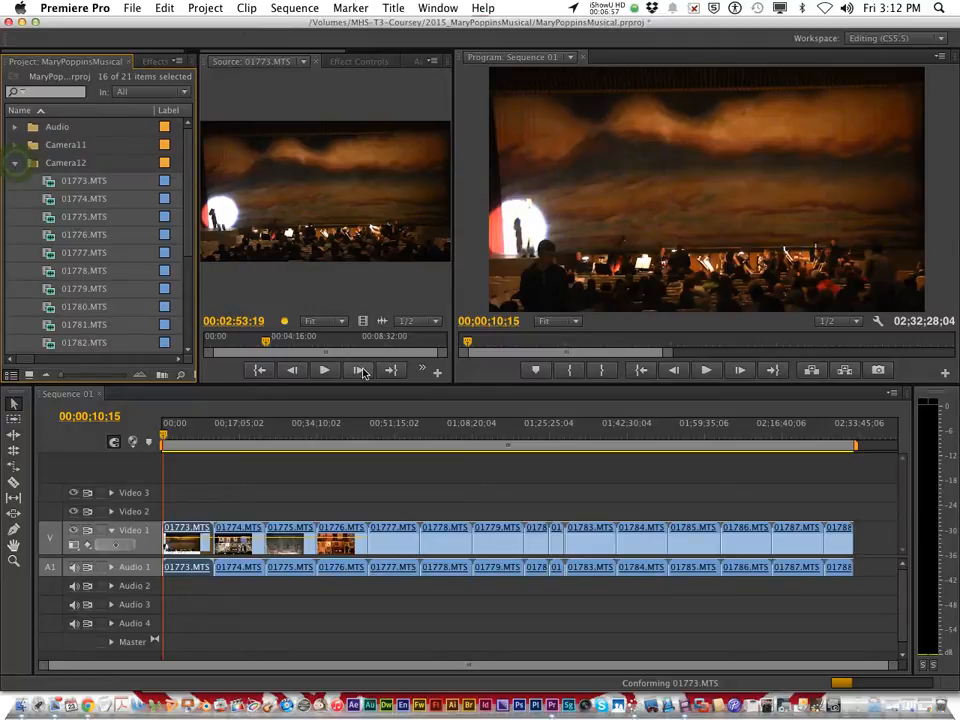
left_click(15, 163)
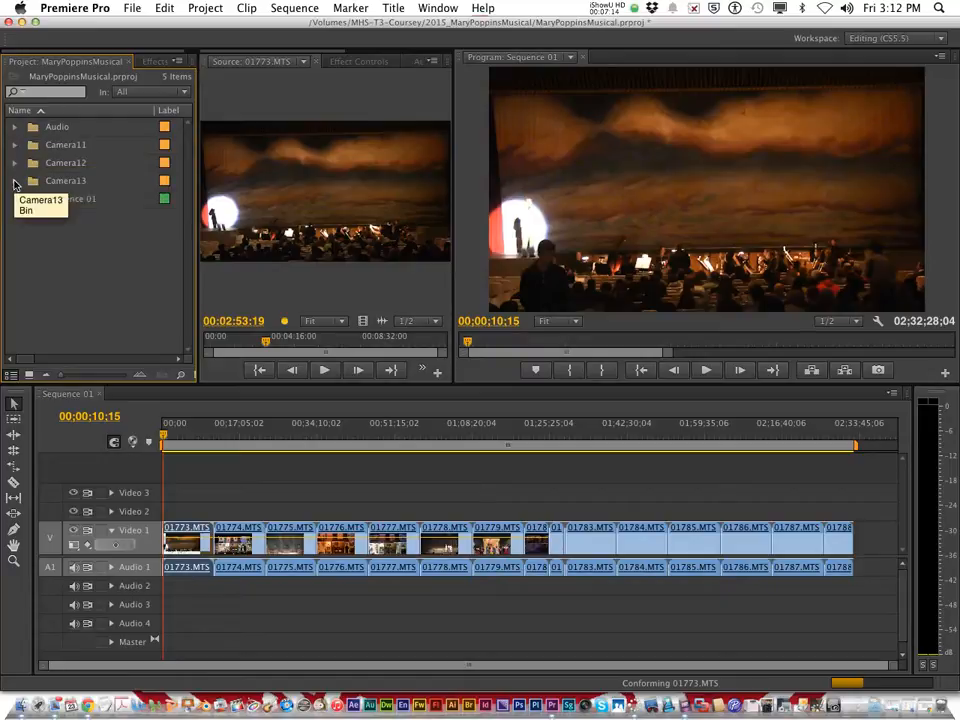
left_click(14, 181)
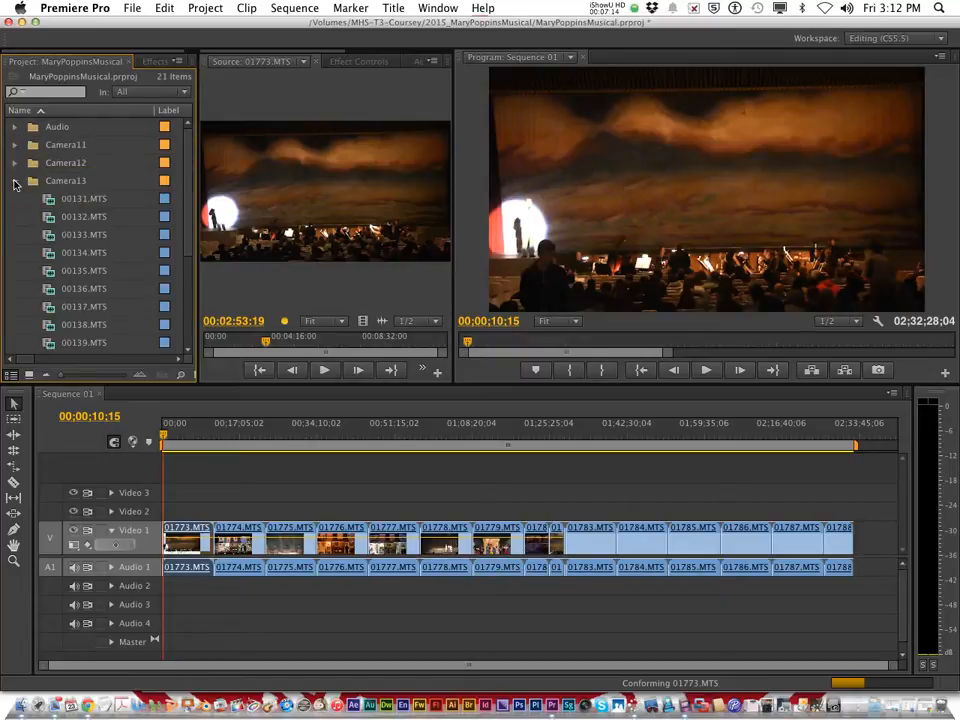
left_click(72, 200)
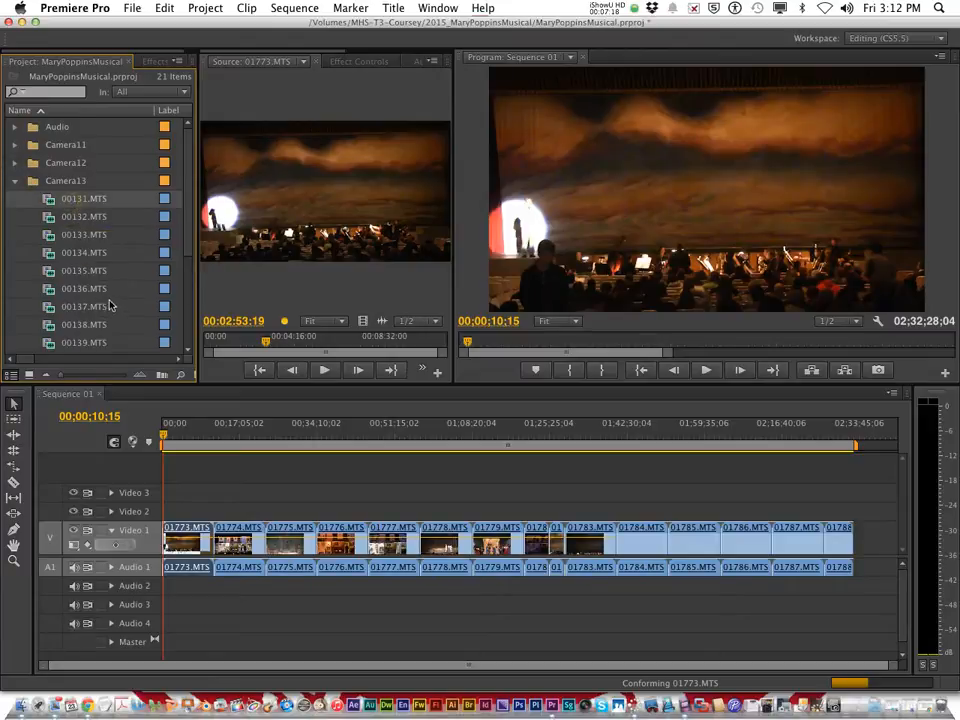
scroll(110, 303, "down", 3)
scroll(104, 291, "up", 2)
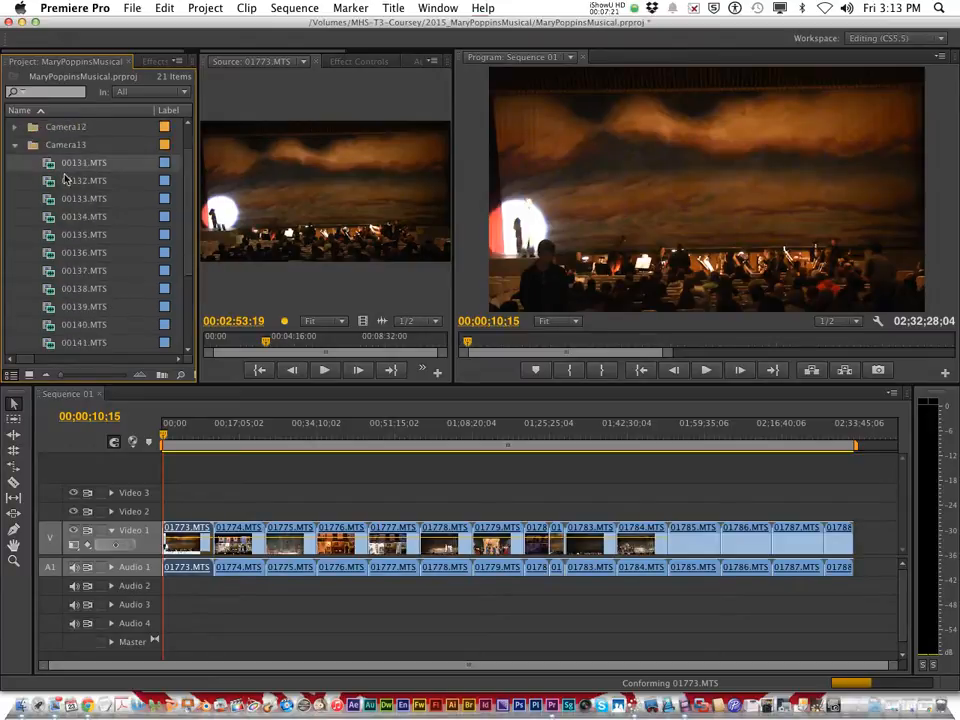
double_click(53, 168)
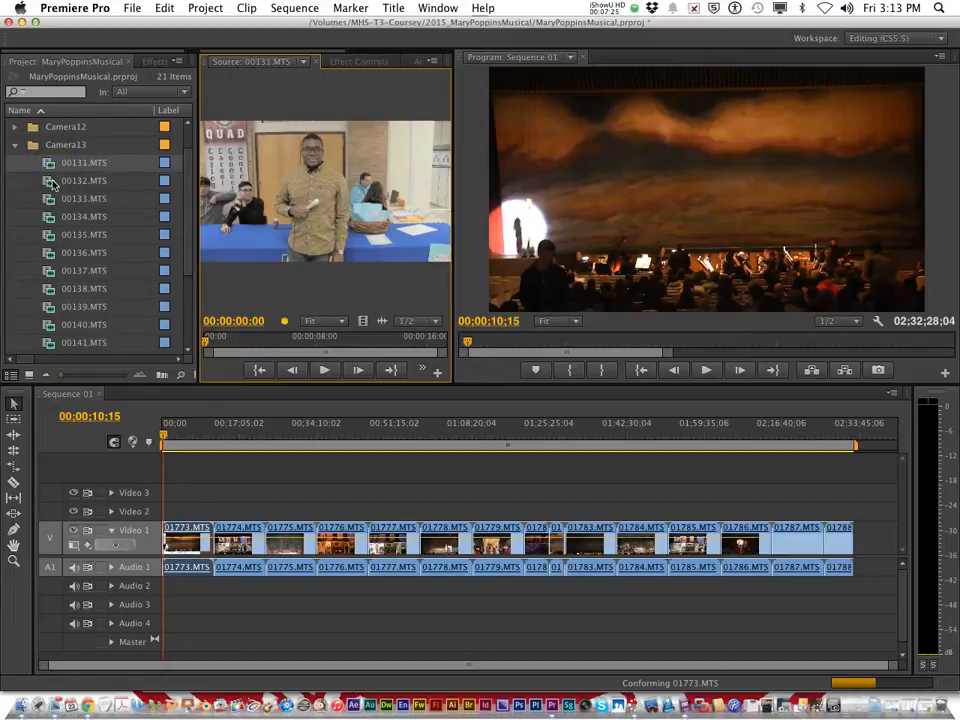
double_click(52, 183)
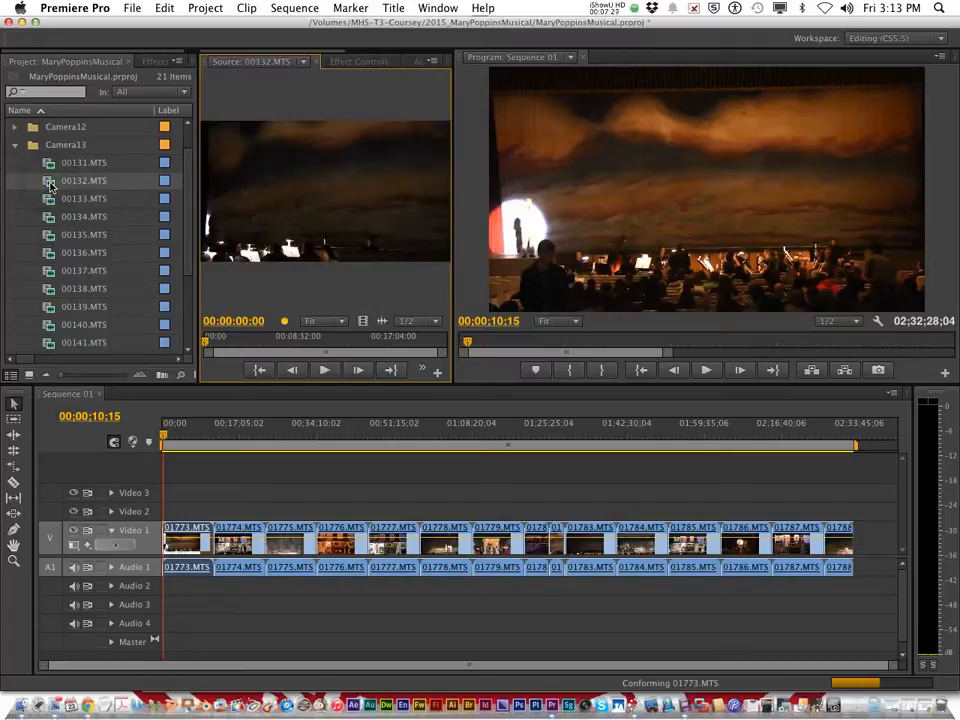
Create a new bin named interviews inside the Camera13 bin
scroll(96, 254, "up", 2)
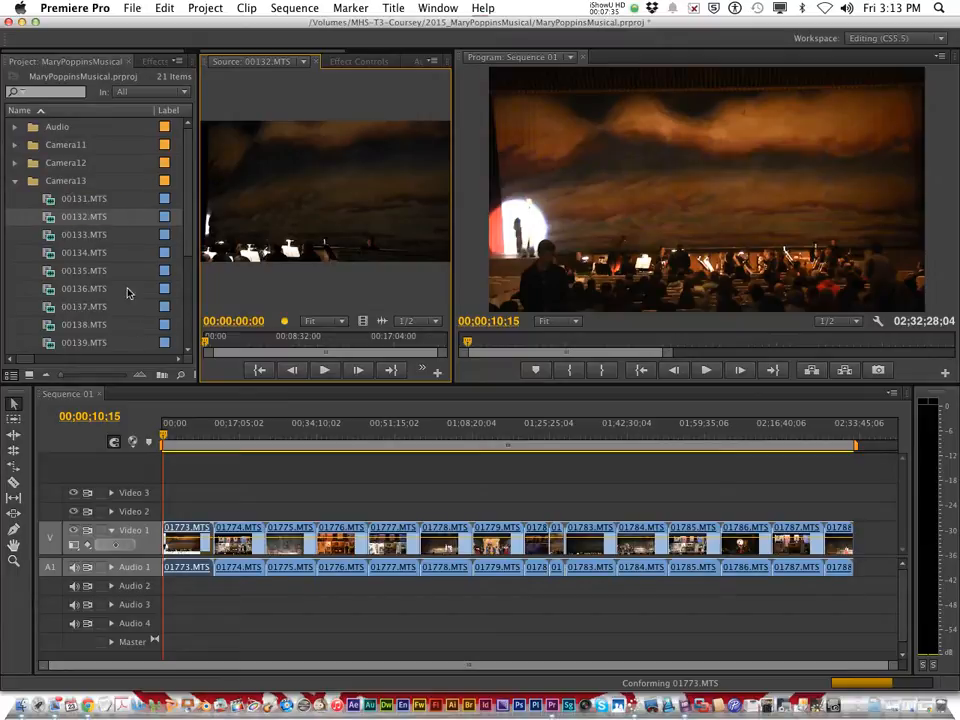
left_click(58, 183)
double_click(58, 183)
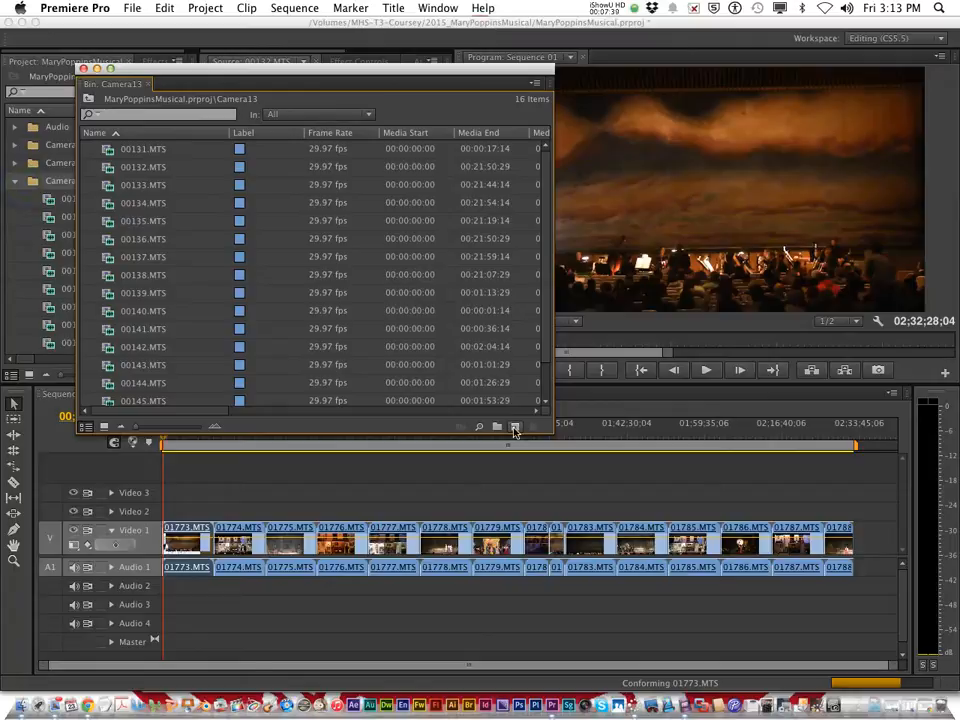
left_click(515, 431)
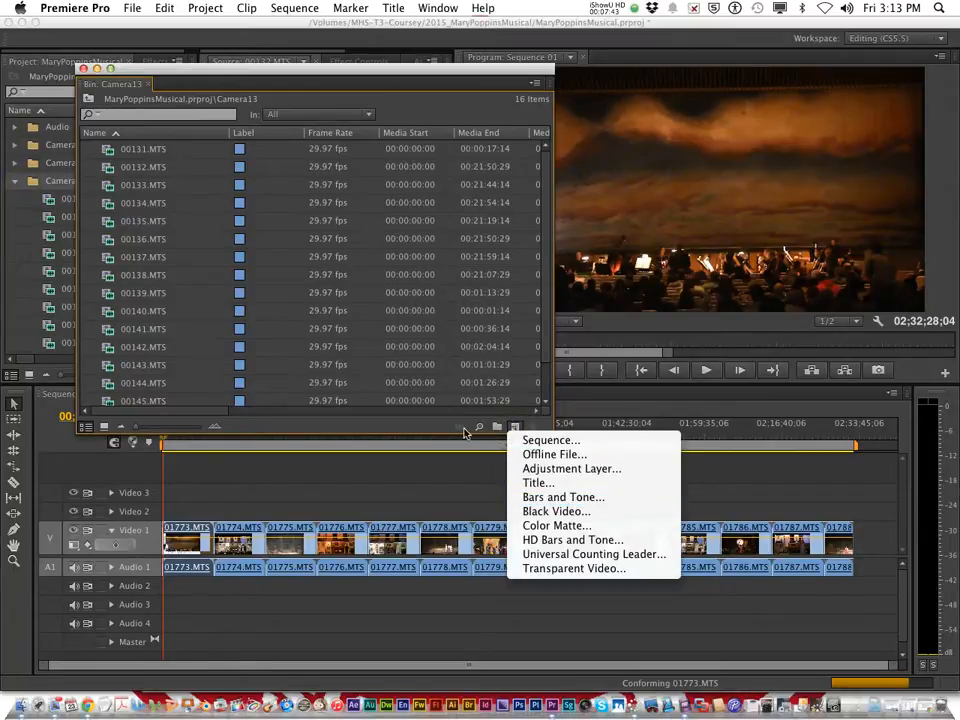
left_click(505, 427)
left_click(498, 427)
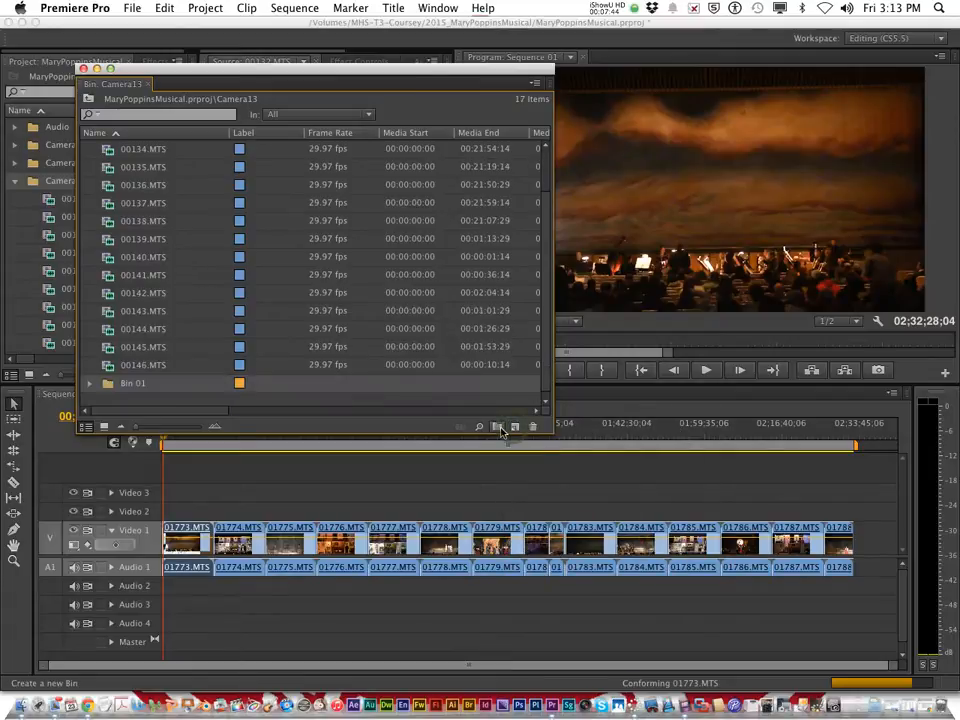
type("in")
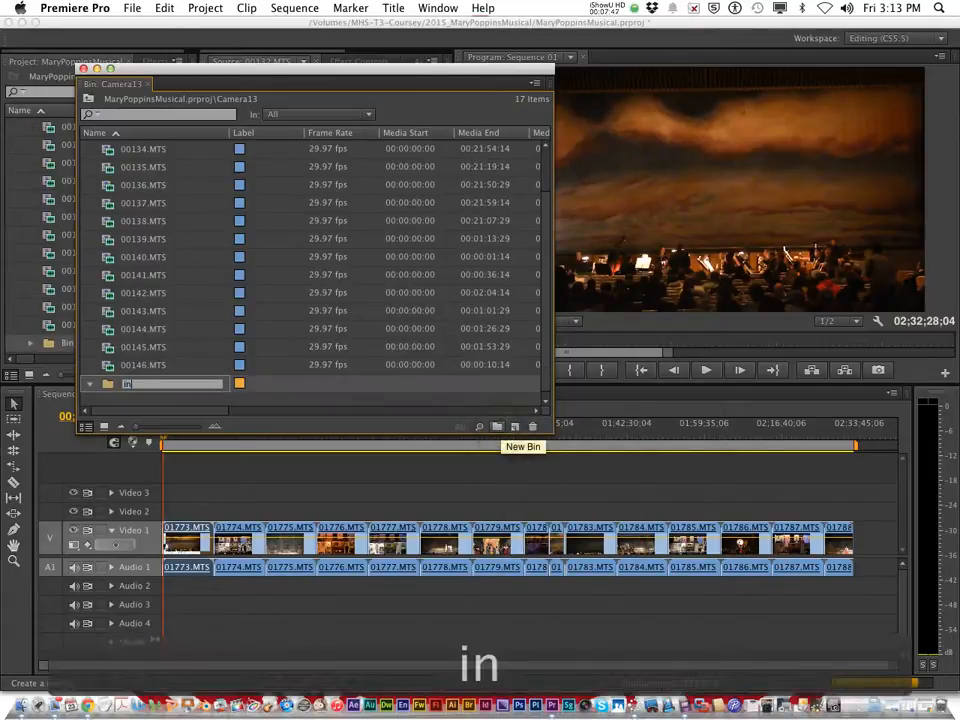
type("terview")
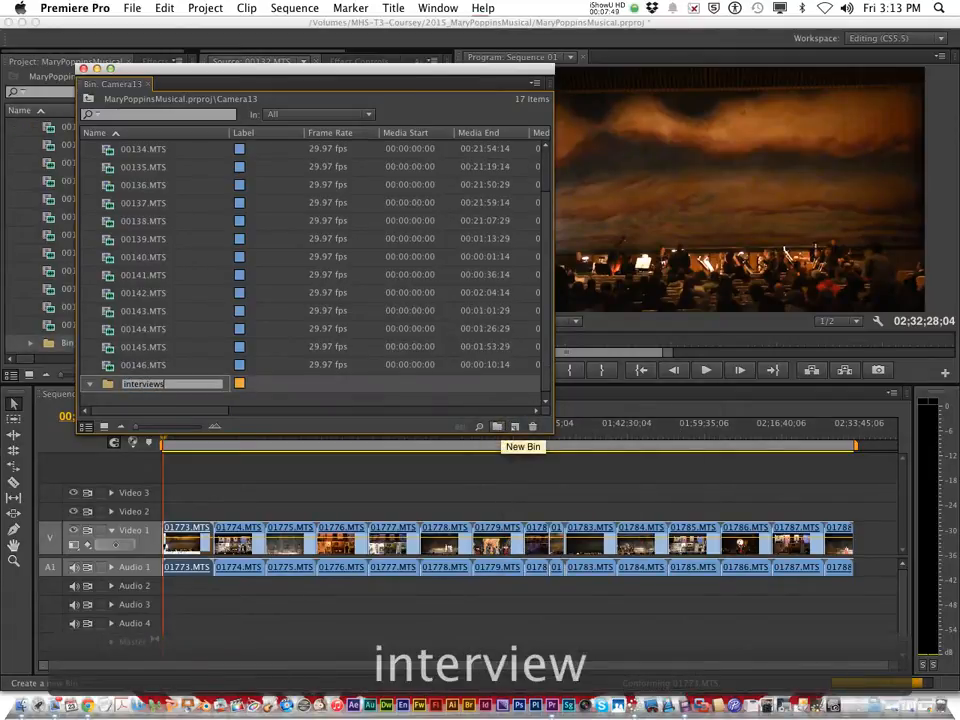
type("s")
key("Return")
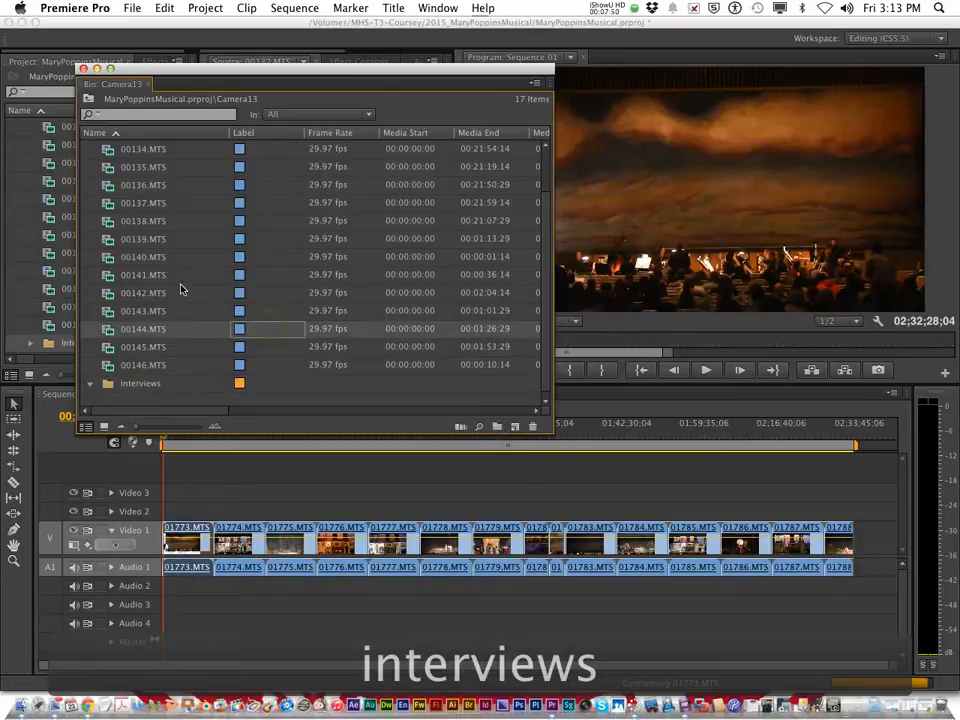
scroll(182, 288, "up", 2)
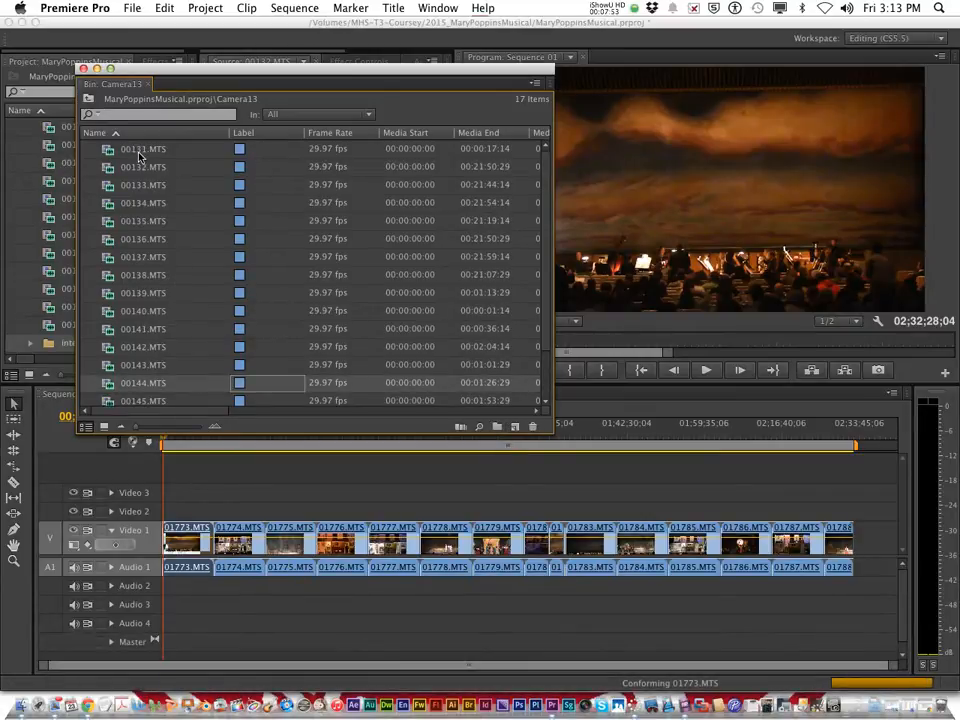
left_click(84, 69)
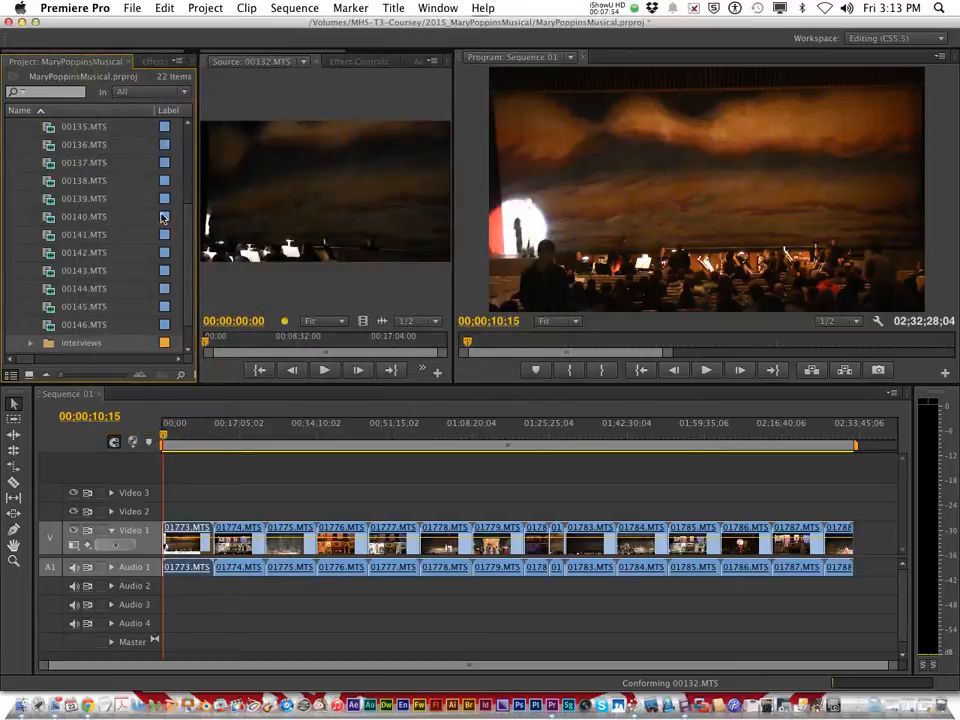
Preview the opening of 00131.MTS up to about 00:00:03:07 and move the clip into the interviews bin
scroll(150, 207, "up", 3)
double_click(63, 181)
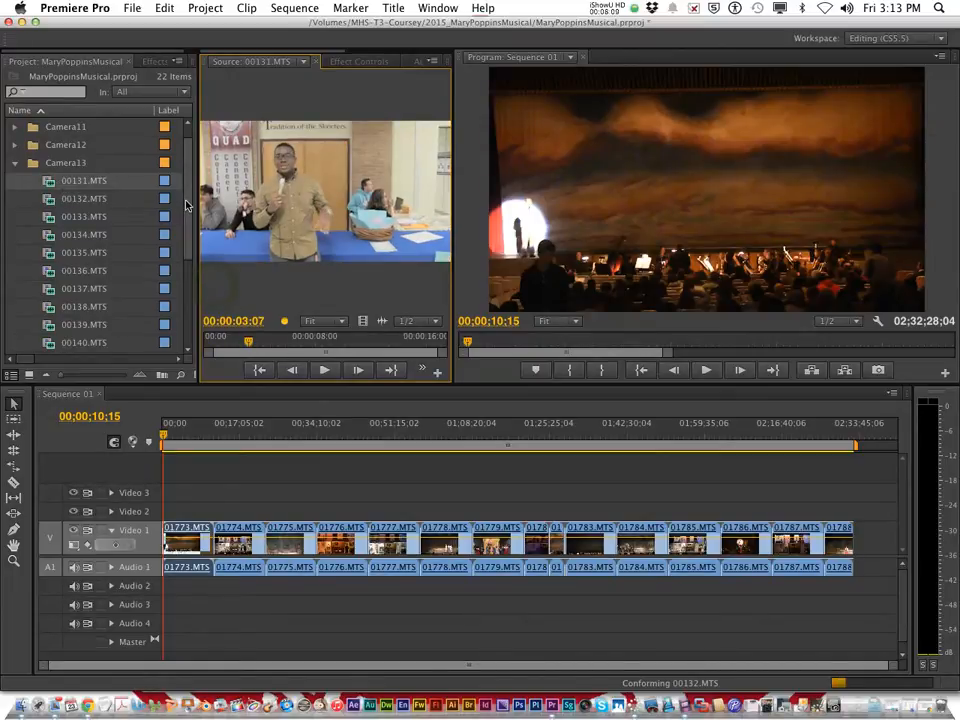
scroll(160, 230, "down", 2)
scroll(184, 250, "up", 2)
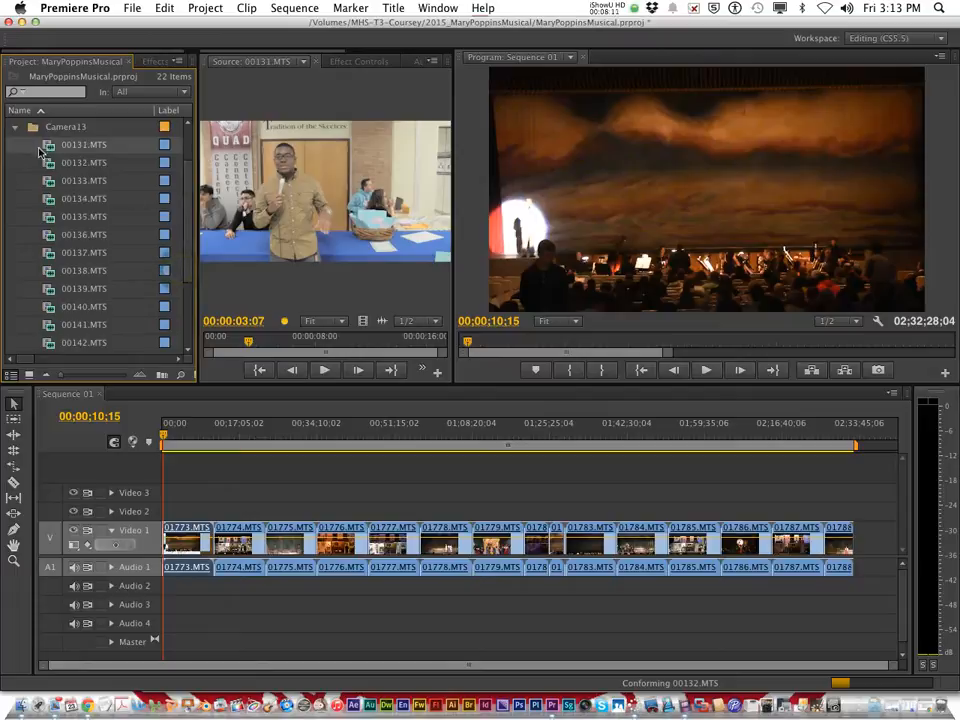
scroll(62, 310, "down", 3)
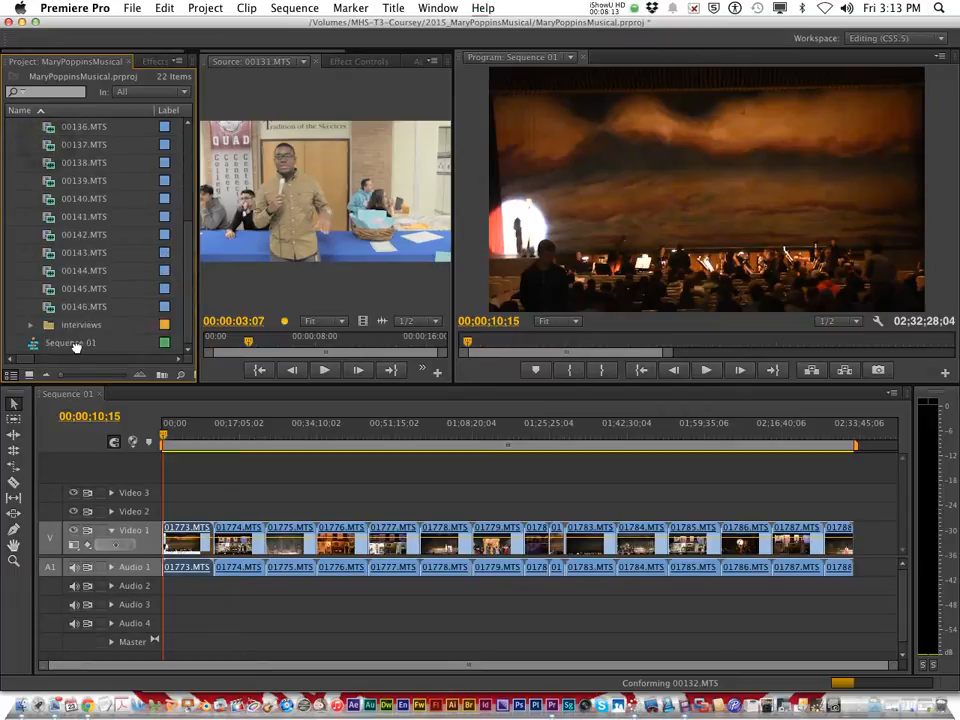
scroll(80, 245, "up", 4)
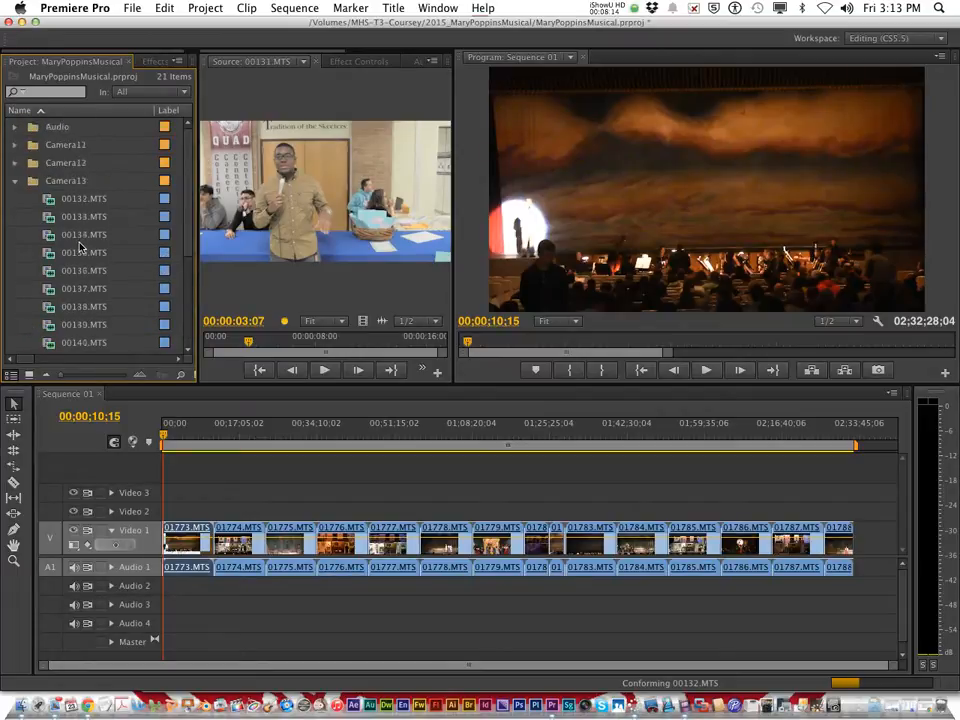
Preview the Camera13 clips 00132.MTS and 00143.MTS, and move 00143.MTS into the interviews bin
double_click(48, 199)
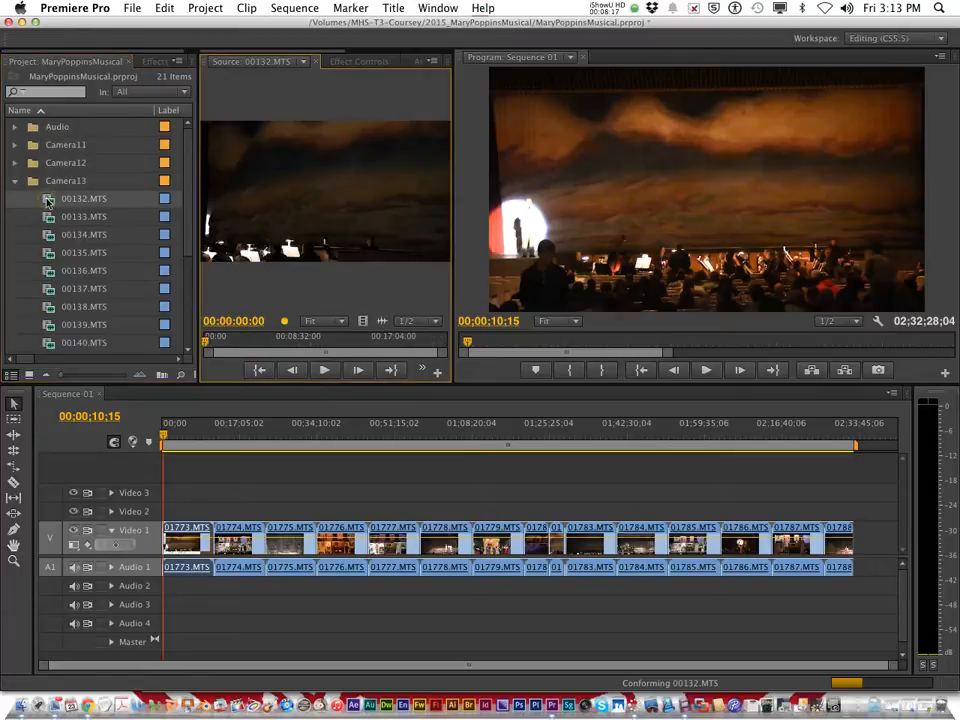
scroll(50, 220, "down", 4)
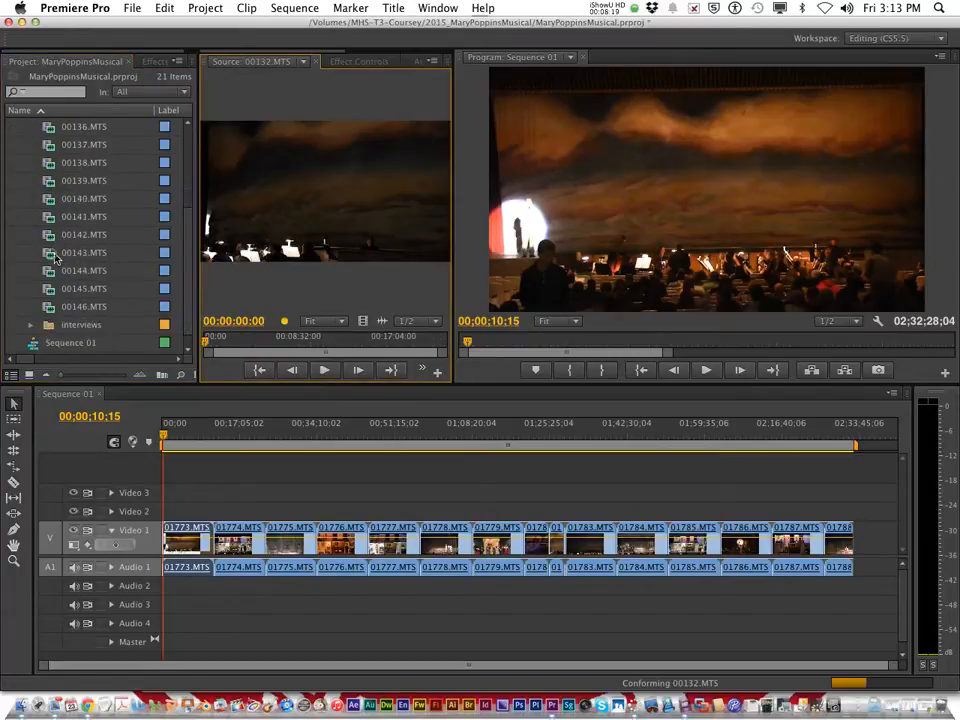
double_click(52, 256)
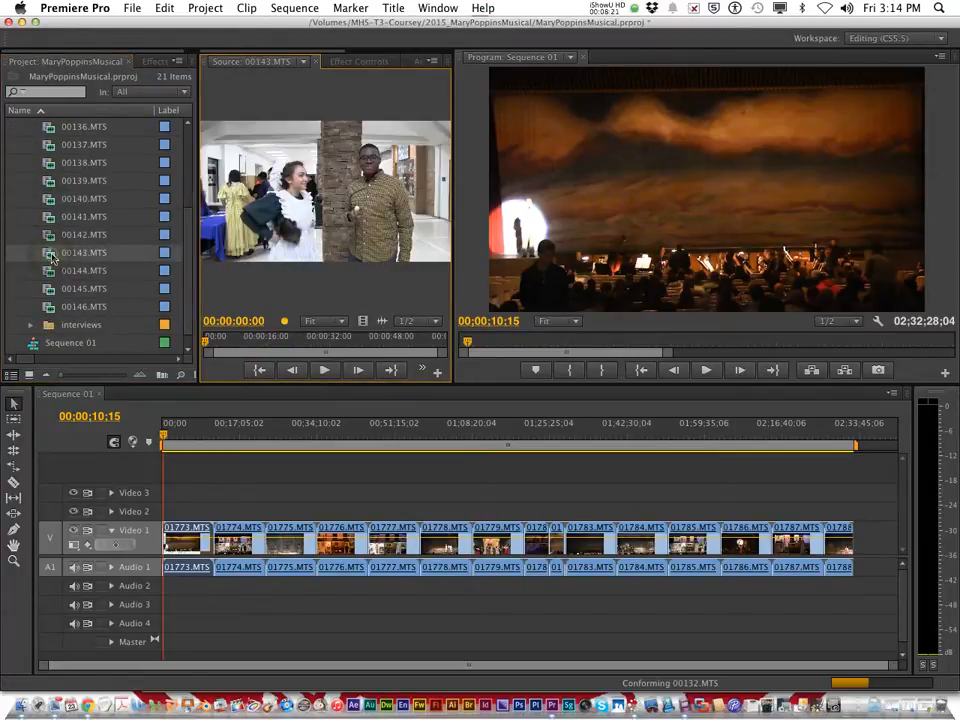
left_click(52, 256)
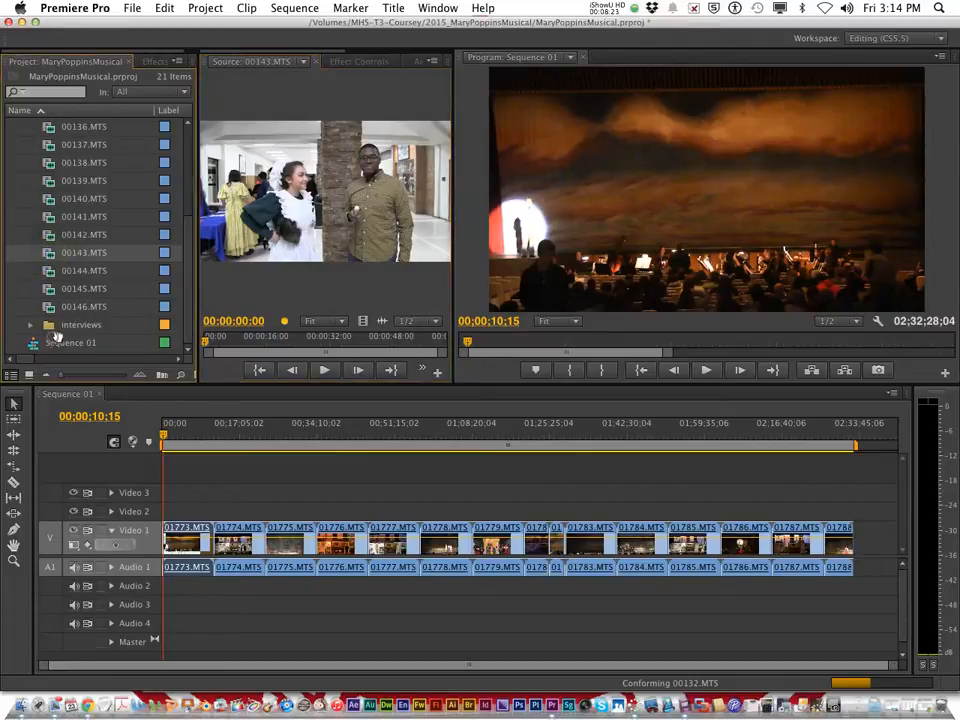
key("Delete")
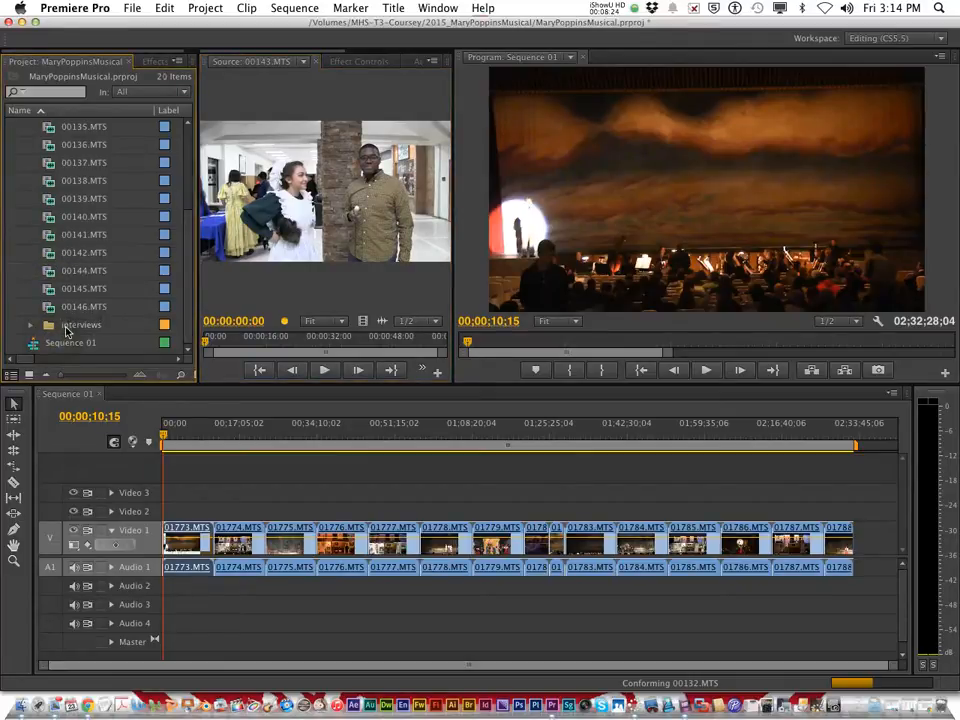
Preview the Camera13 clip 00142.MTS in the Source Monitor and move it into the interviews bin
double_click(65, 255)
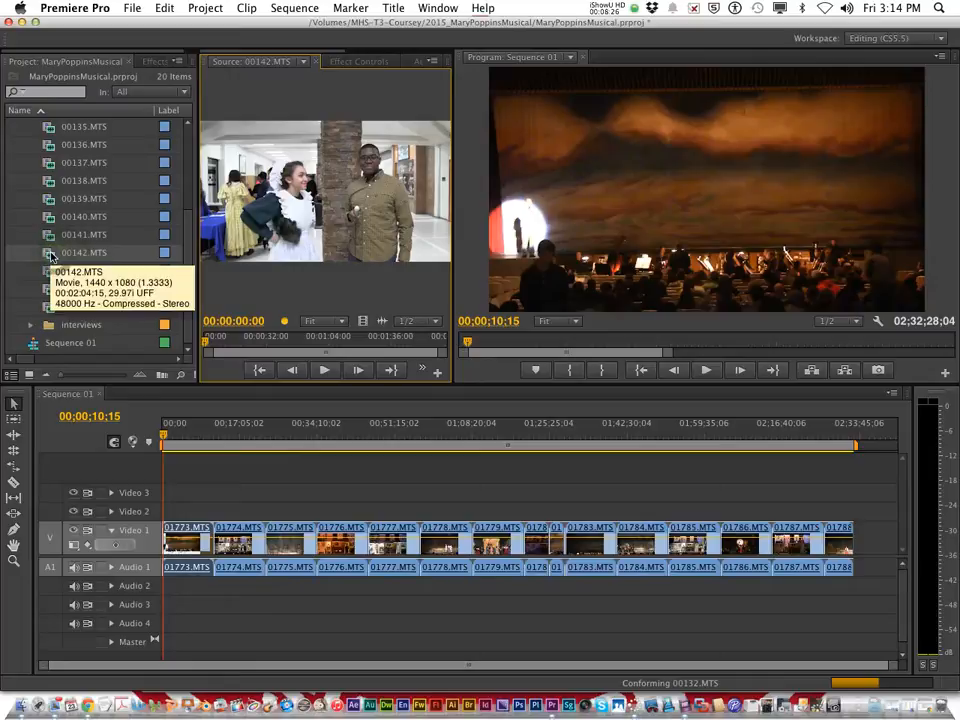
left_click(52, 255)
key("Delete")
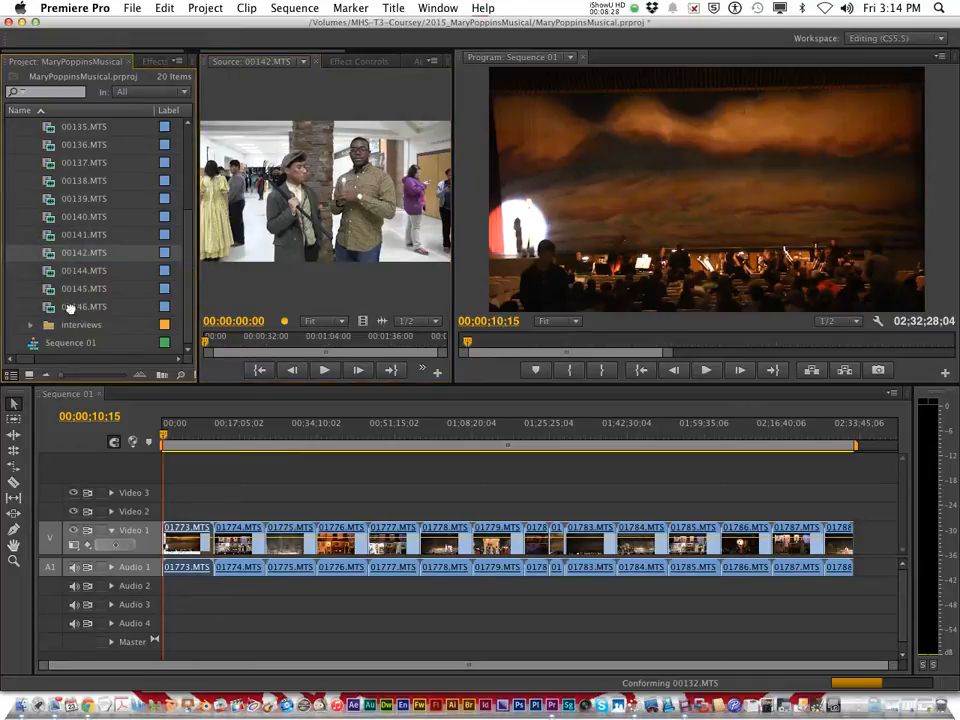
Preview the Camera13 clips 00144.MTS and 00145.MTS in the Source Monitor and move both into the interviews bin
double_click(51, 272)
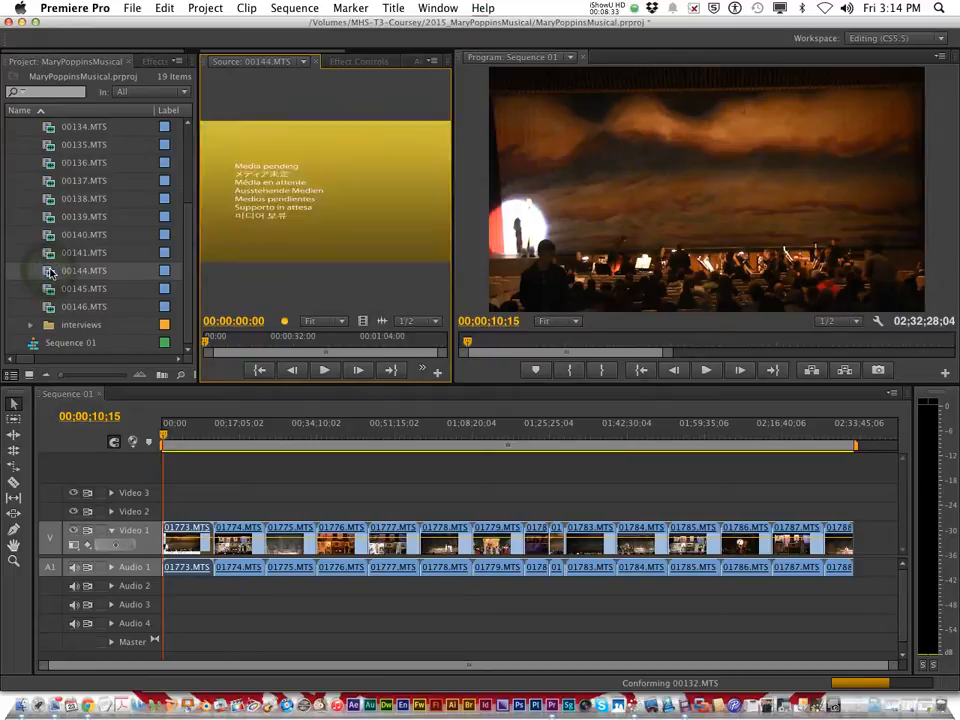
left_click(51, 272)
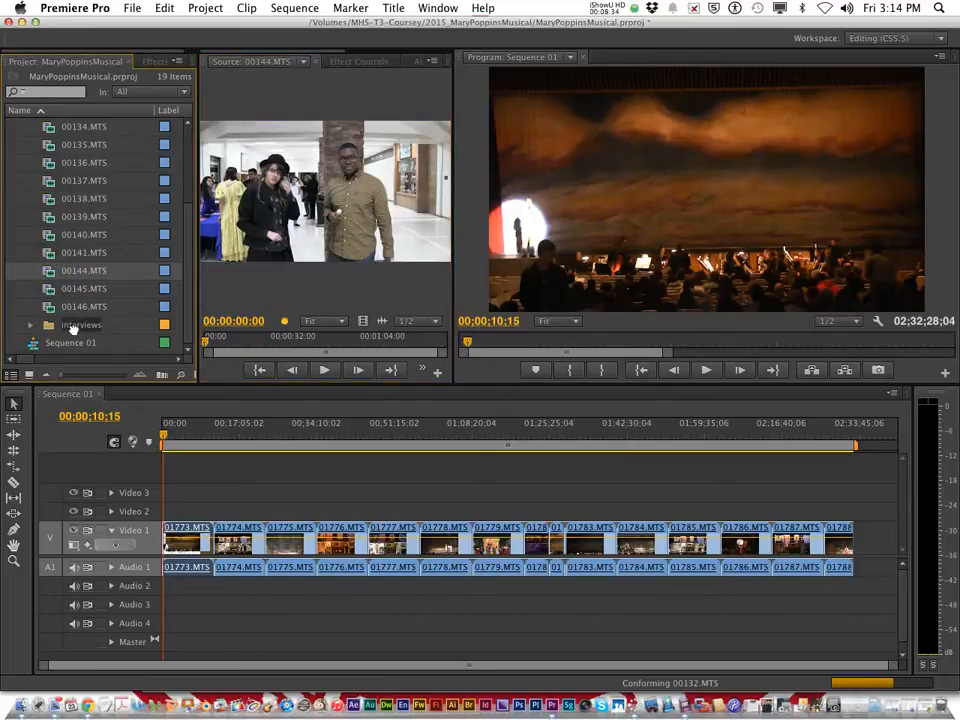
key("Delete")
double_click(48, 290)
left_click(48, 290)
key("Delete")
Play 00146.MTS through in the Source Monitor and clear the clip from the project
double_click(50, 307)
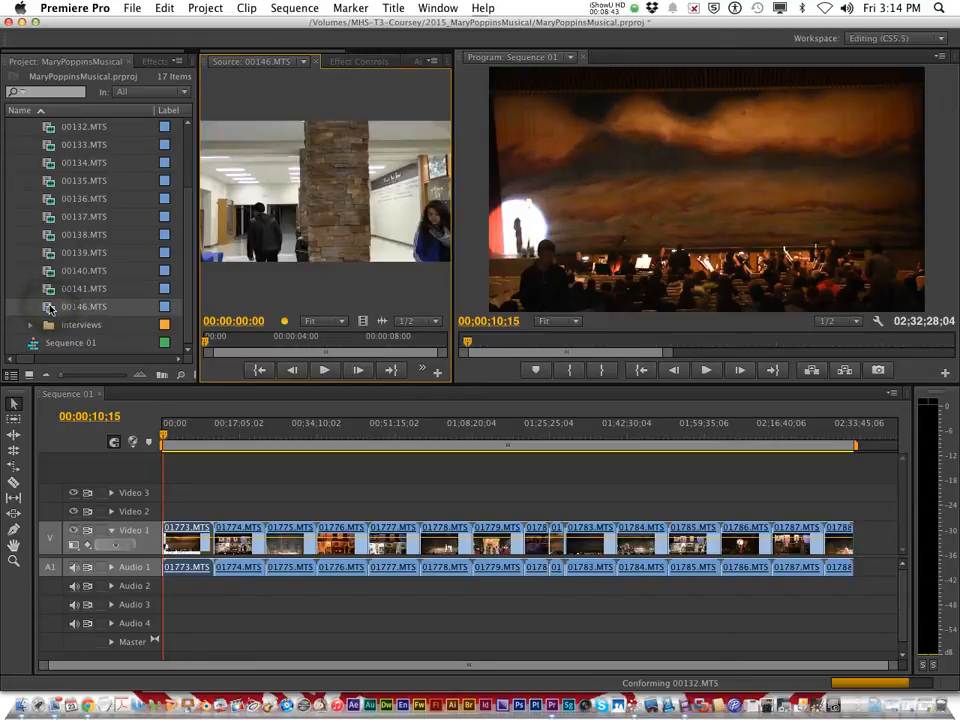
left_click(326, 370)
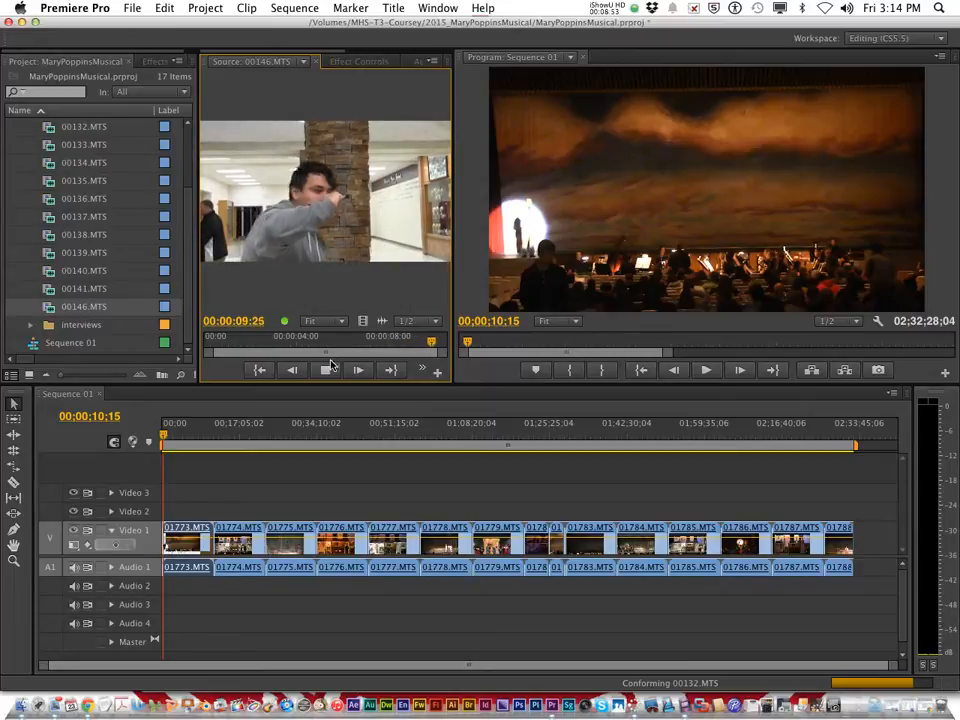
left_click(327, 370)
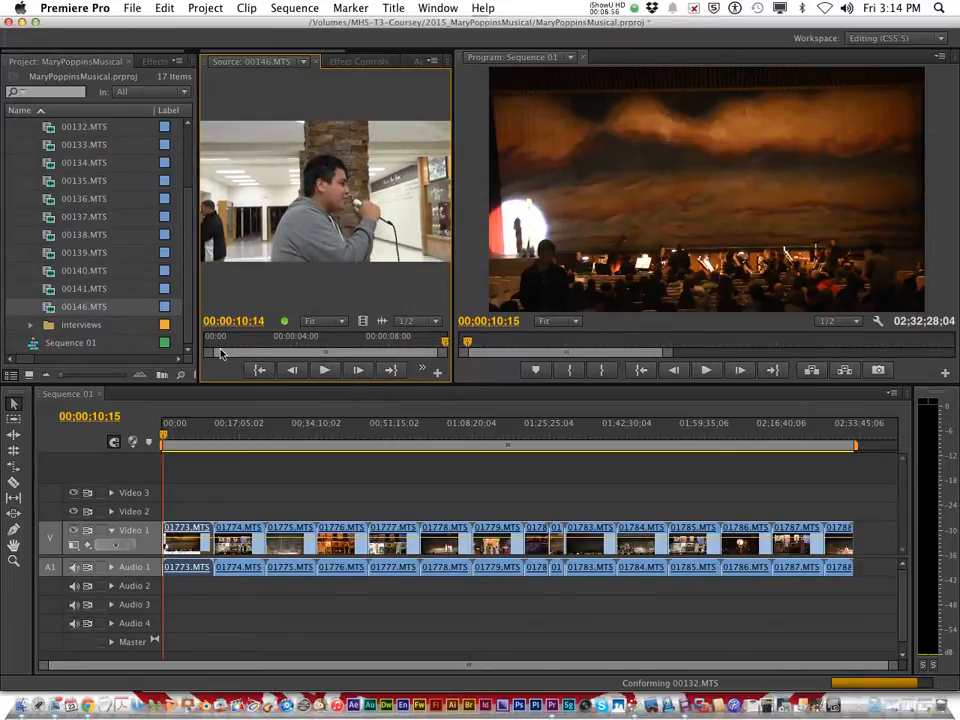
right_click(63, 308)
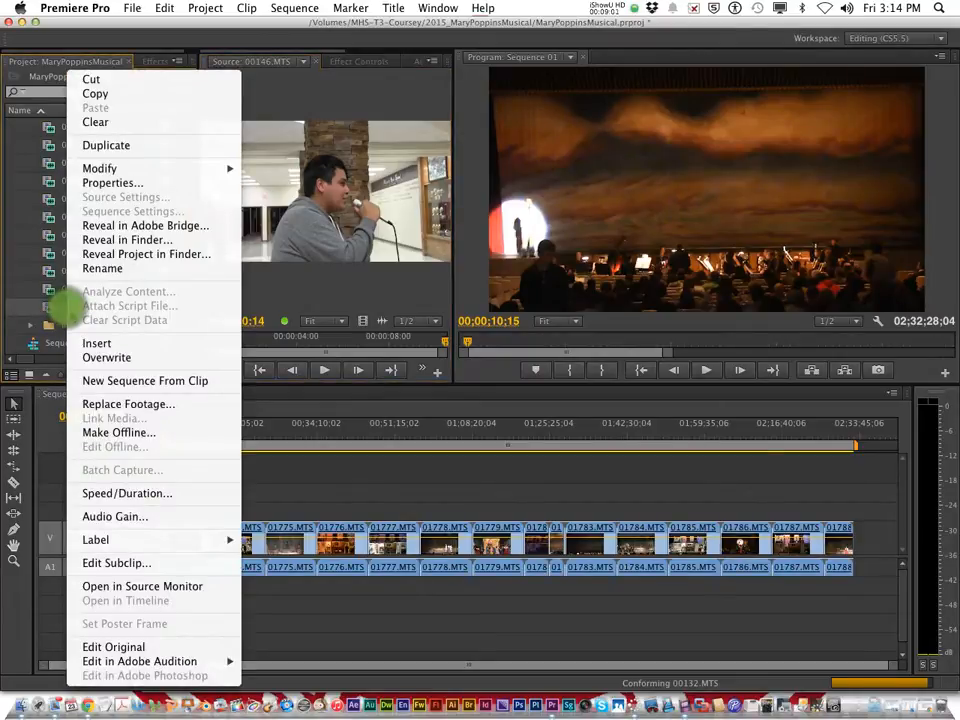
left_click(95, 122)
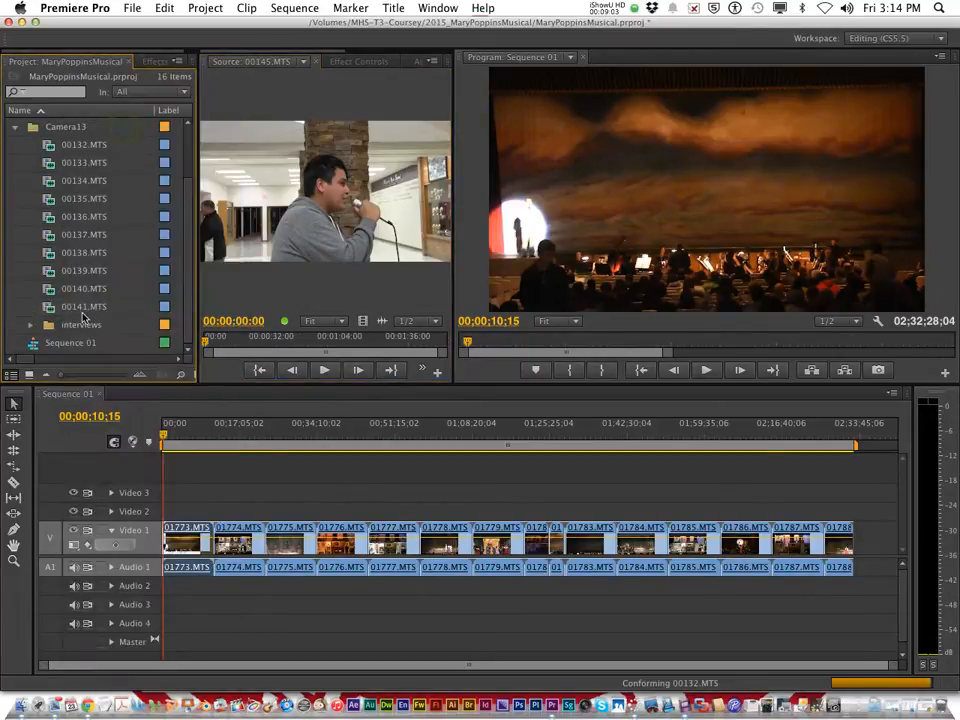
Preview the opening of 00141.MTS up to about 00:00:01:26 and move the clip into the interviews bin
double_click(52, 308)
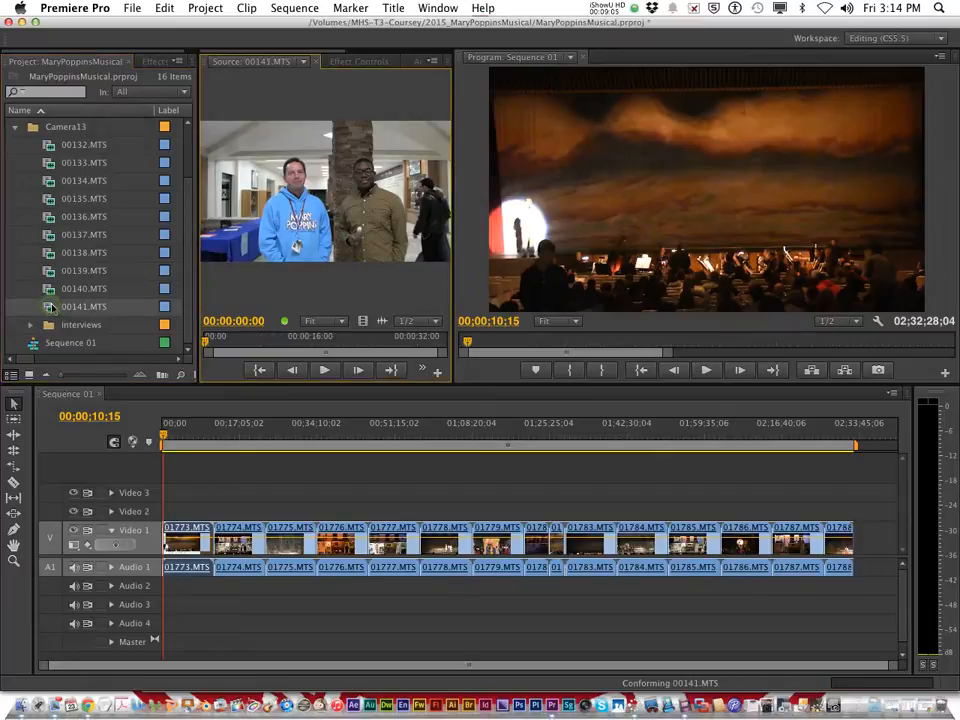
left_click(325, 370)
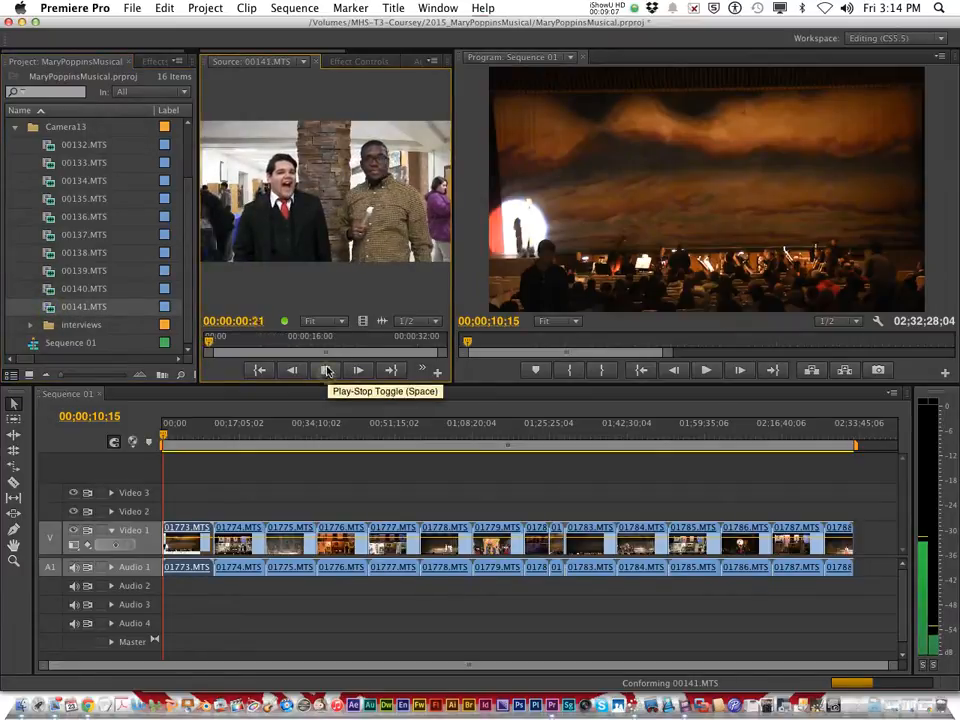
left_click(326, 371)
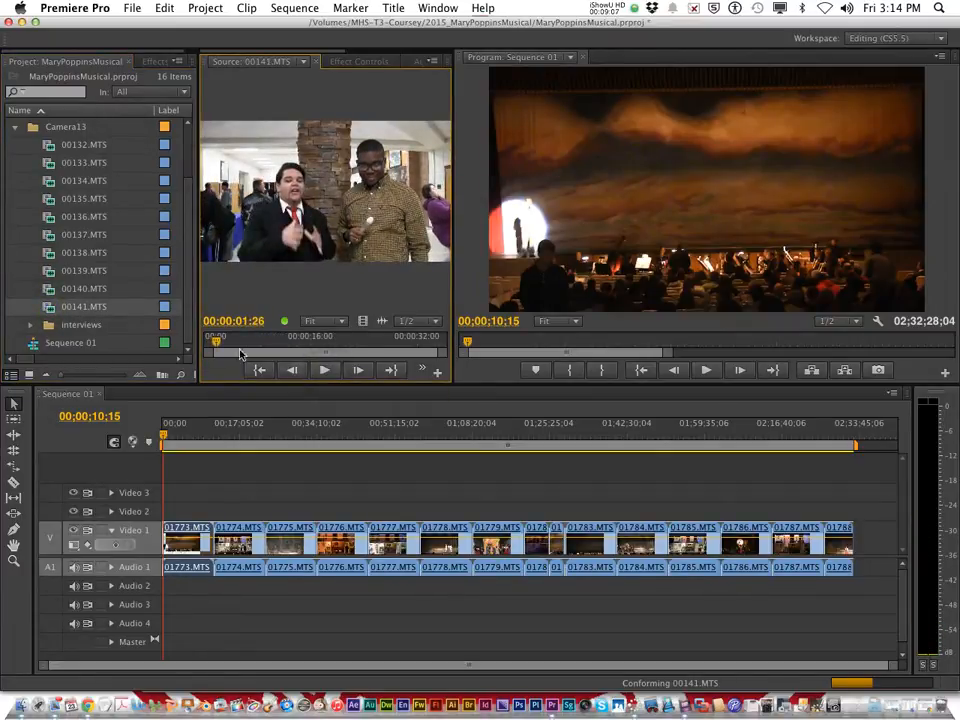
left_click(66, 308)
key("Delete")
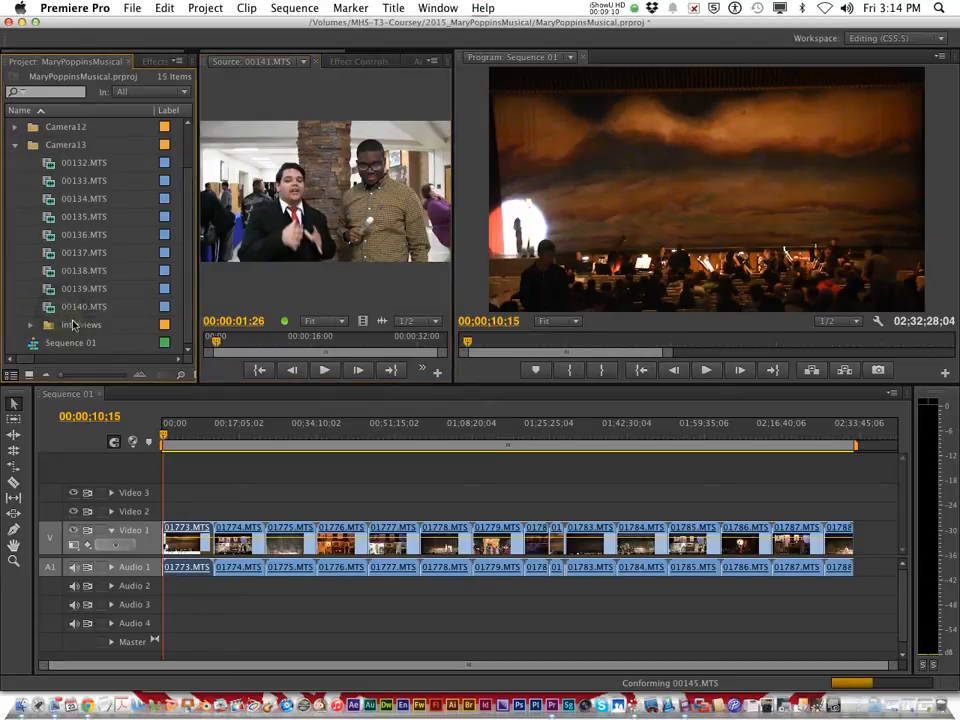
Preview the Camera13 clips 00140.MTS and 00139.MTS, and move both into the interviews bin
double_click(49, 307)
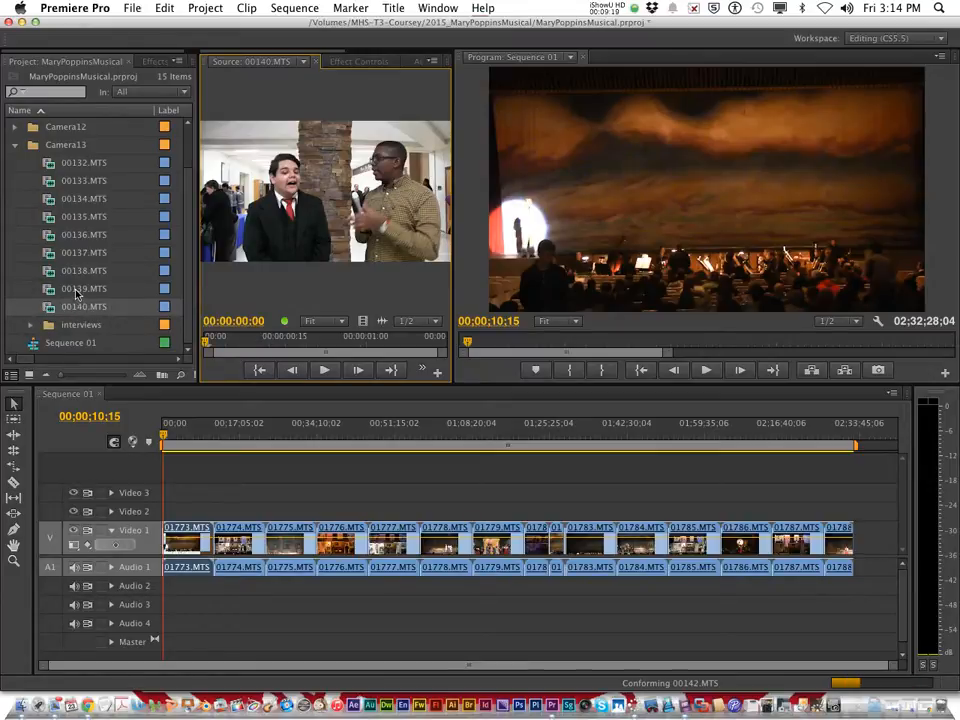
left_click(76, 289)
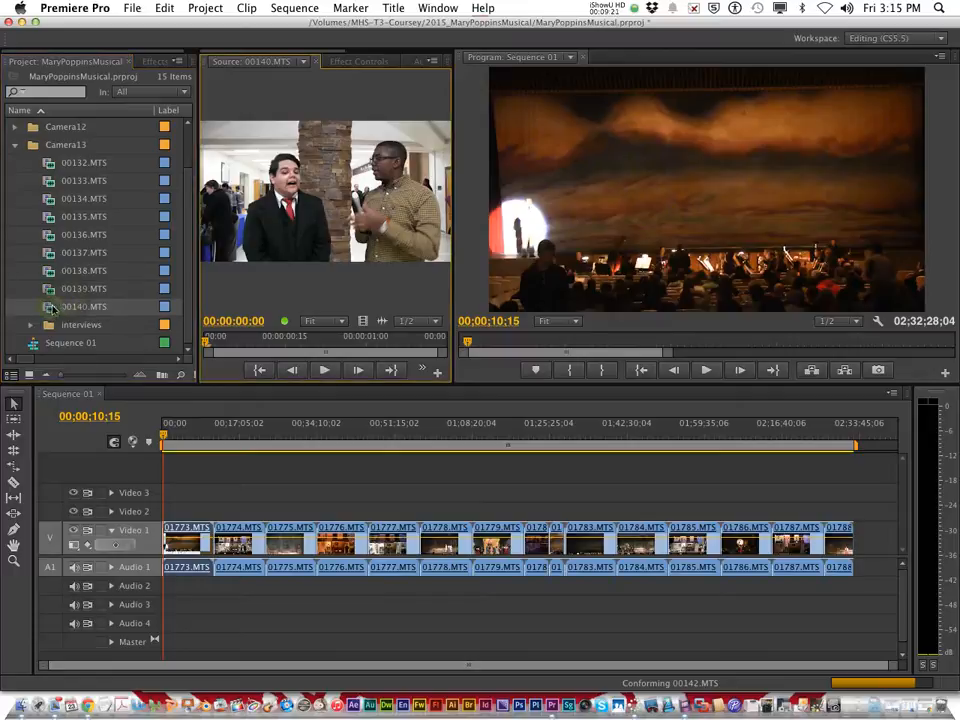
double_click(81, 307)
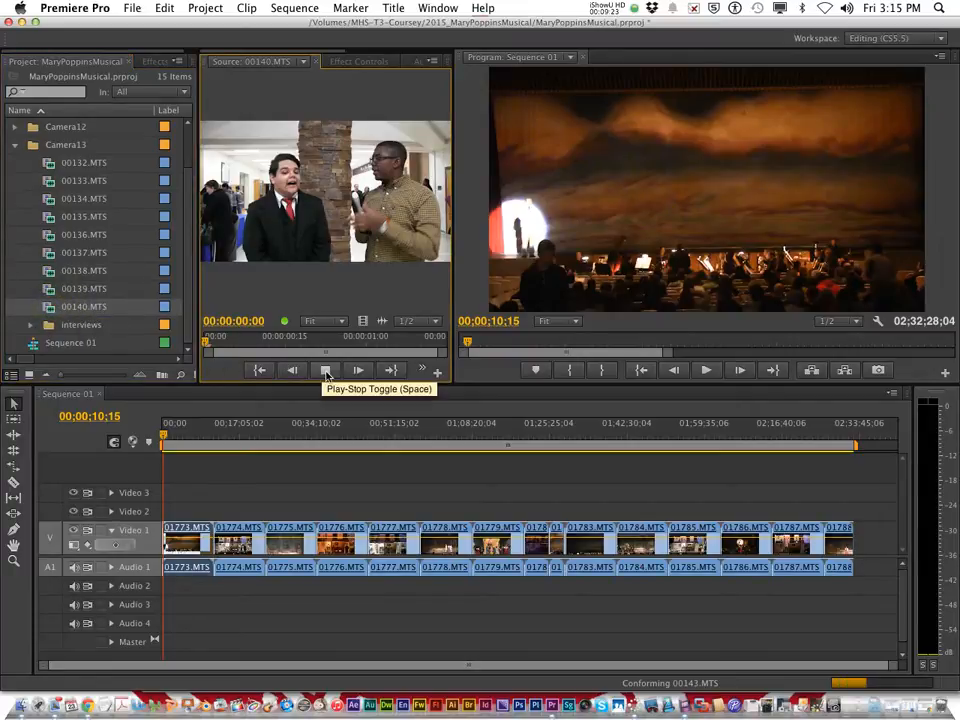
left_click(322, 369)
left_click_drag(80, 307, 64, 323)
double_click(50, 308)
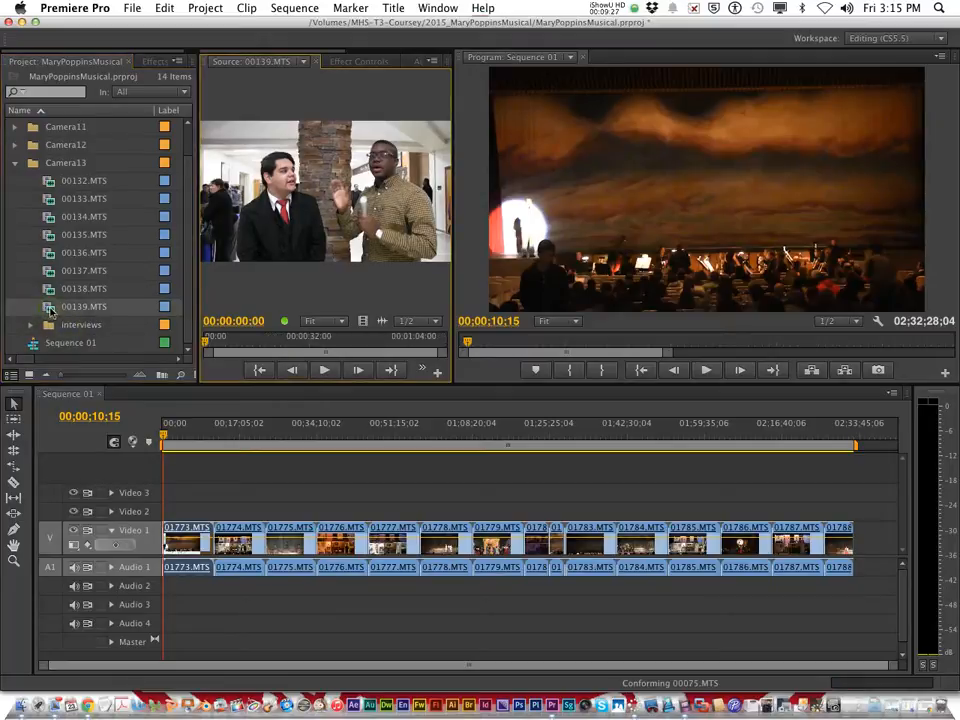
left_click_drag(50, 310, 71, 326)
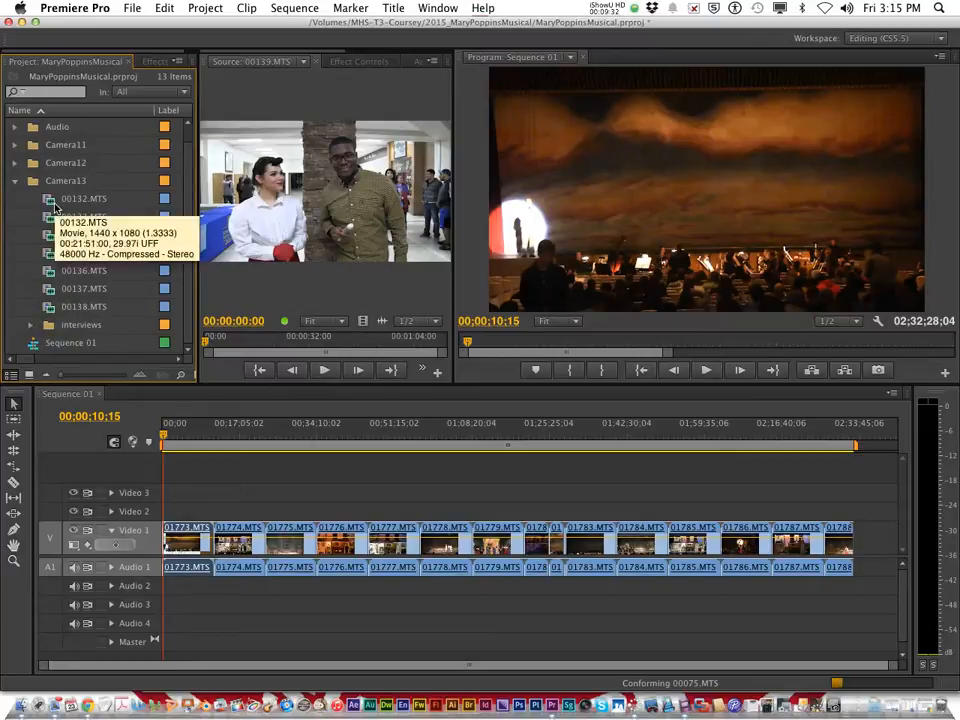
Place the Camera13 clips 00132.MTS through 00138.MTS on Video 2 and Audio 2 from the start of Sequence 01
left_click(74, 204)
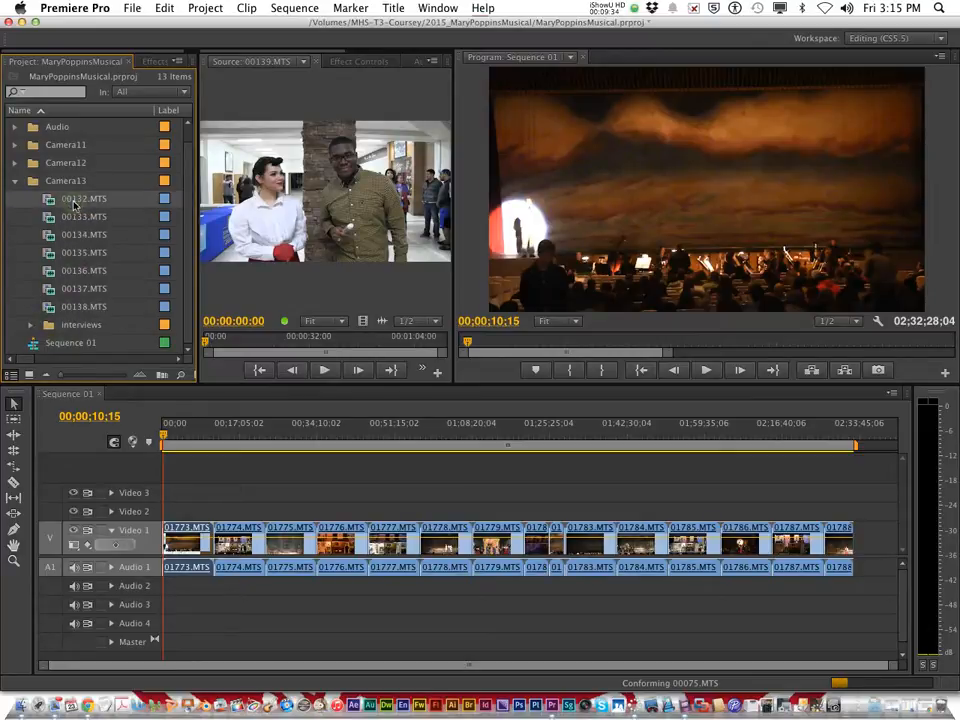
mouse_move(96, 314)
left_click(96, 307, "shift")
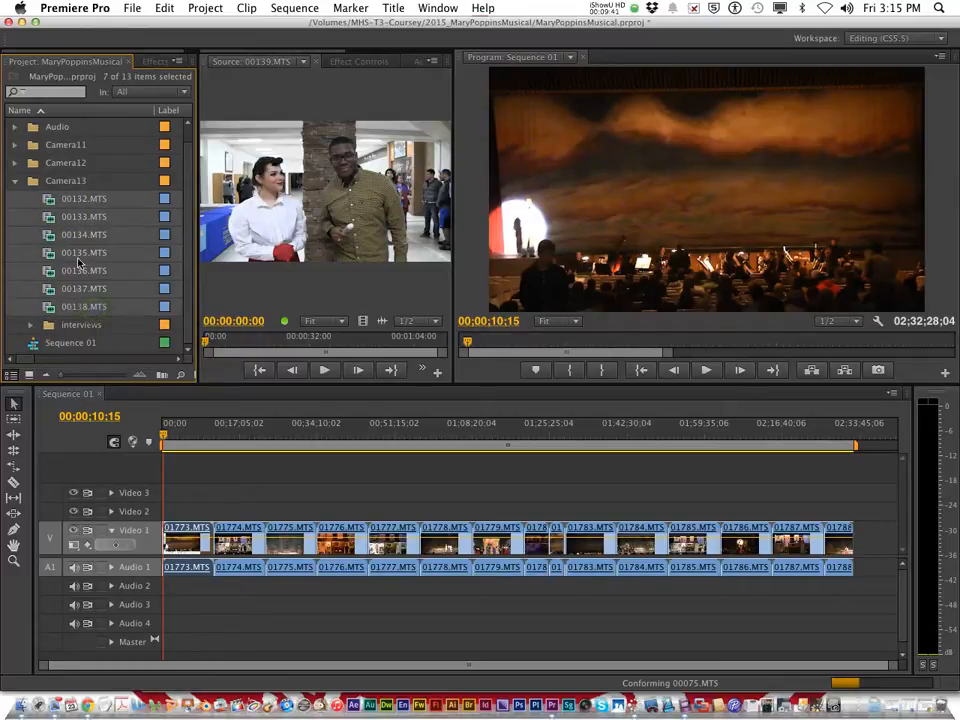
left_click_drag(50, 202, 169, 515)
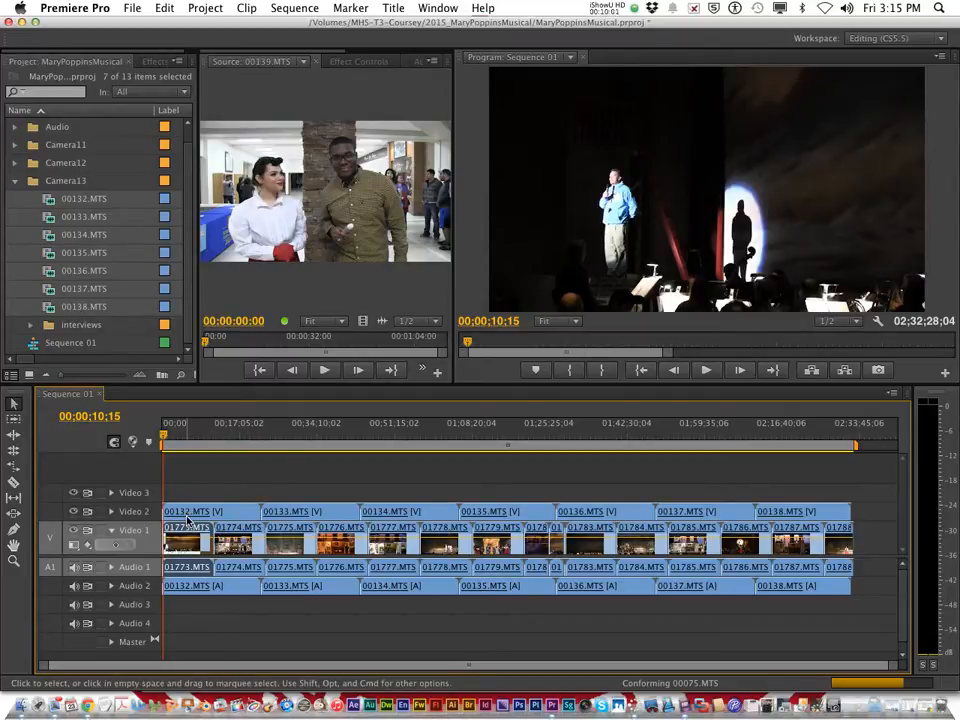
Expand the Audio 1 and Audio 2 tracks and increase their heights to compare the waveforms of 01773.MTS and 00132.MTS
key("=")
key("=")
key("=")
key("=")
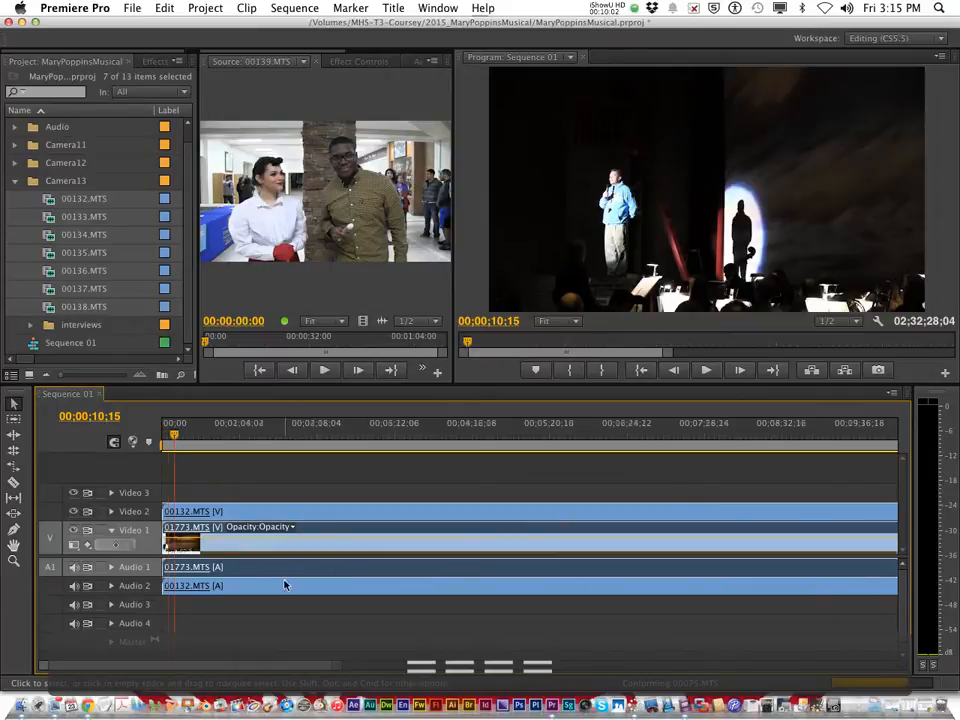
left_click(113, 568)
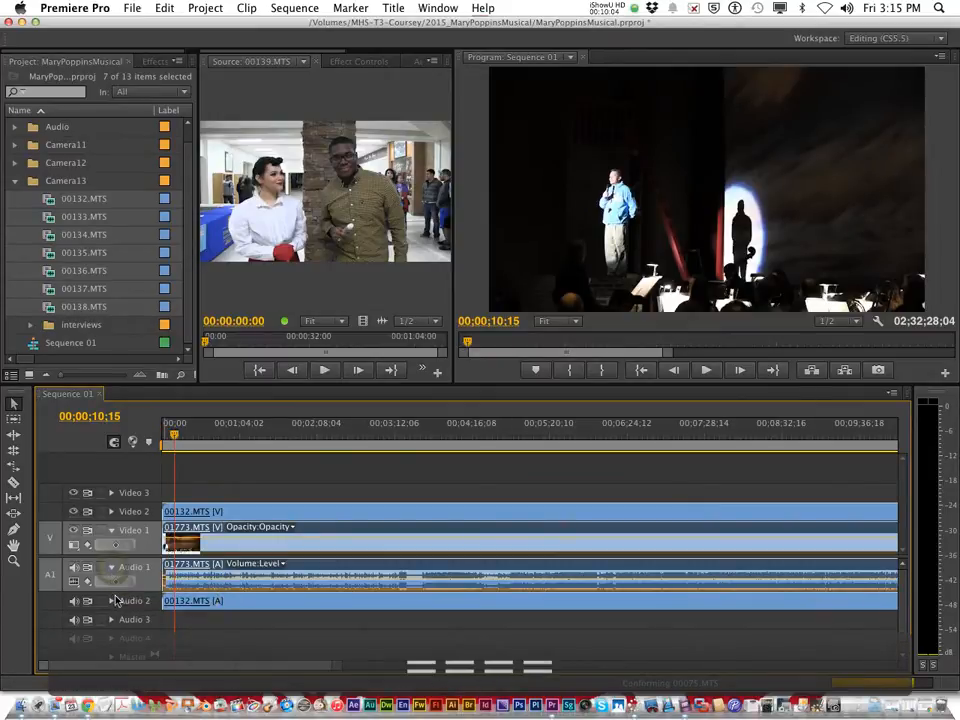
left_click(111, 601)
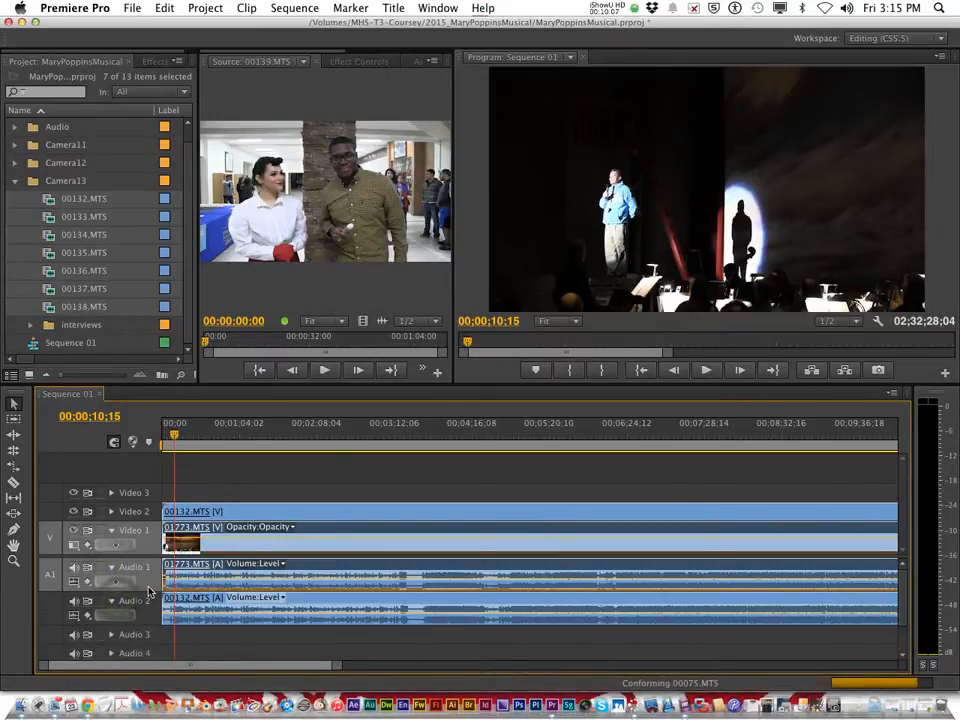
left_click_drag(148, 599, 148, 616)
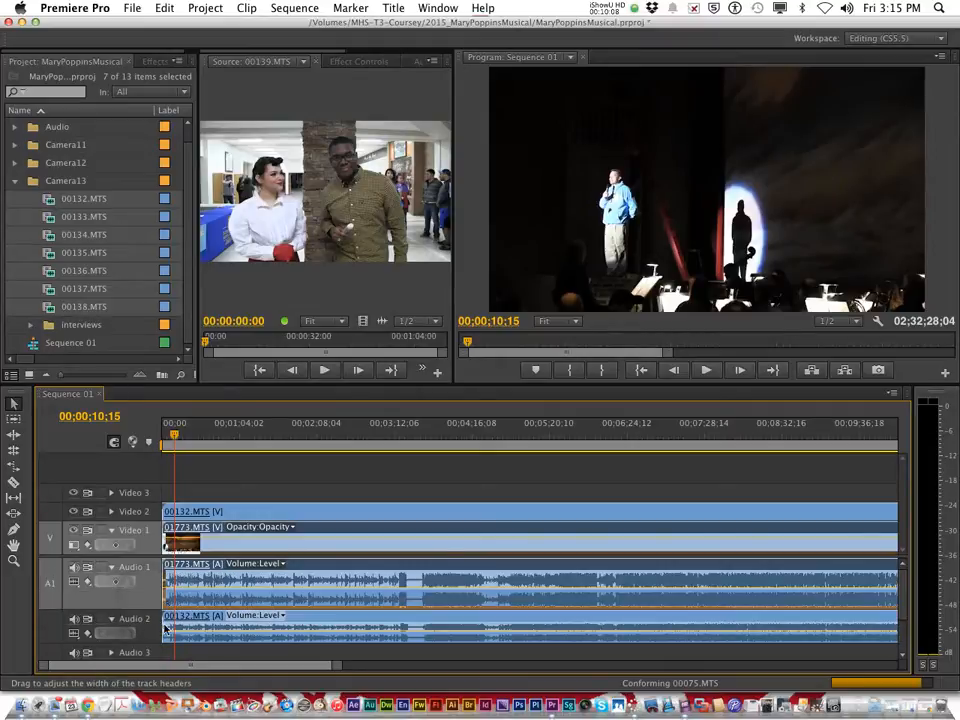
left_click_drag(156, 643, 154, 669)
scroll(215, 632, "down", 1)
scroll(215, 632, "up", 3)
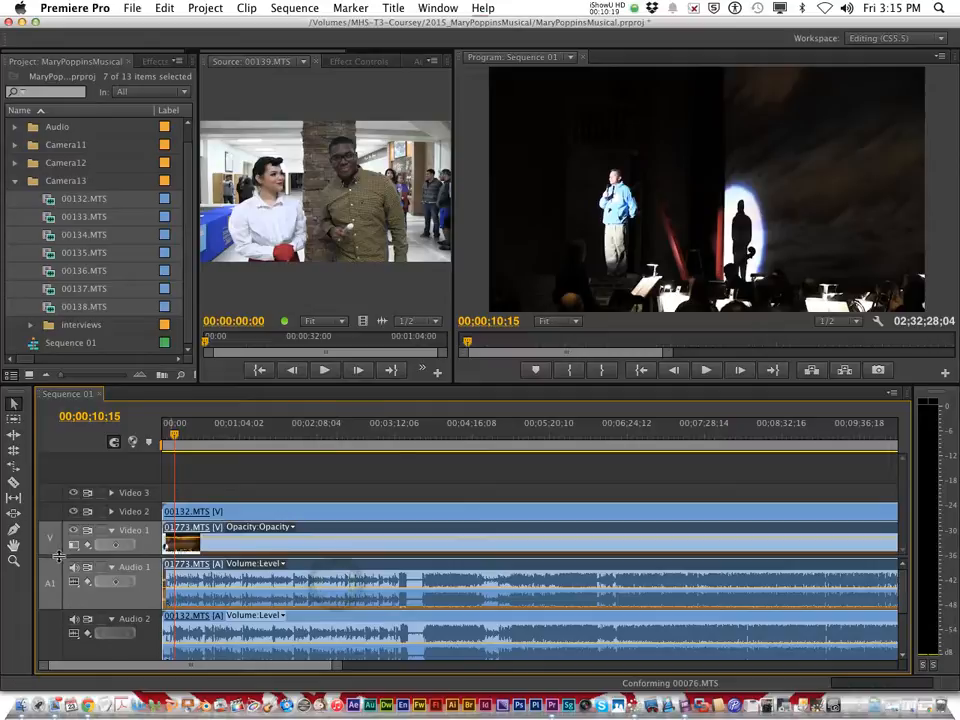
scroll(57, 557, "down", 1)
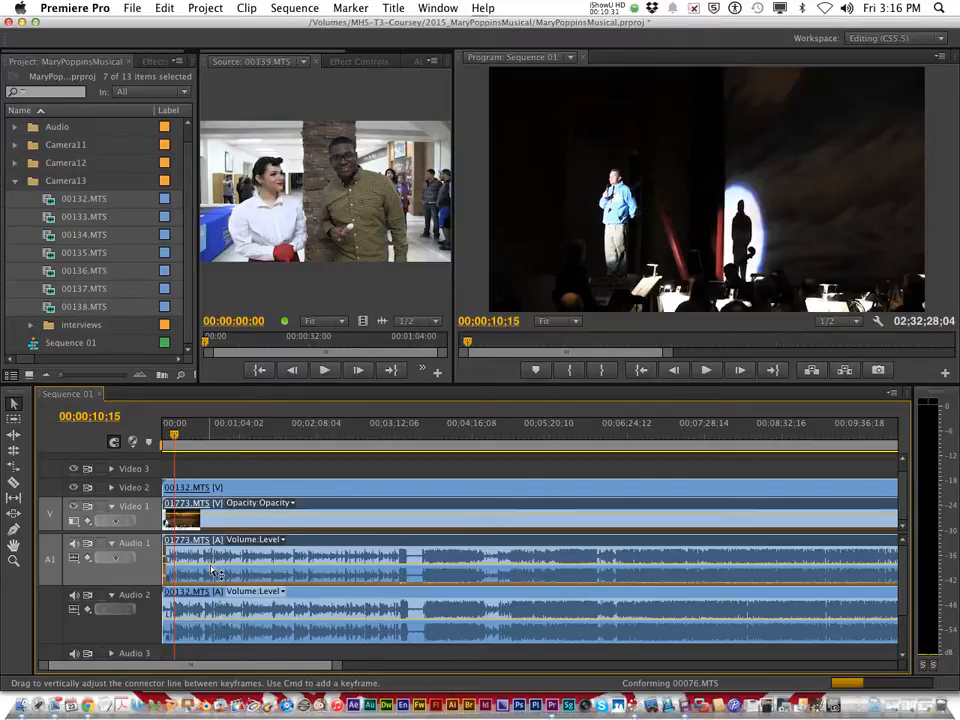
Trim the start of 00132.MTS and shift the clip earlier to line up its waveform with 01773.MTS
mouse_move(212, 571)
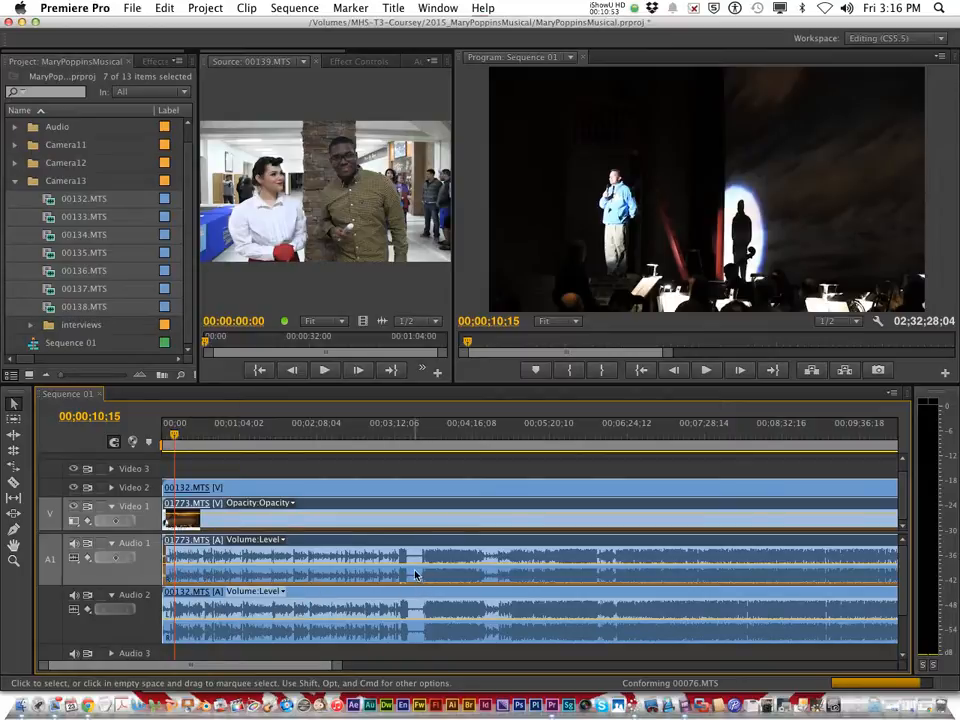
key("equal")
key("equal")
key("equal")
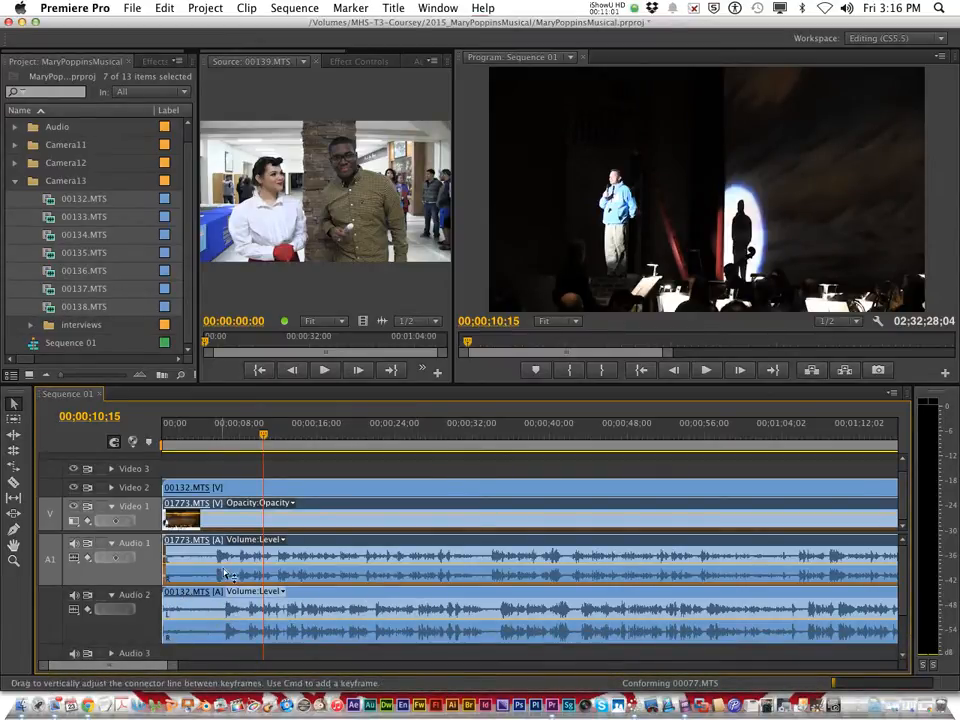
left_click_drag(170, 601, 178, 601)
left_click_drag(331, 598, 369, 600)
key("=")
key("=")
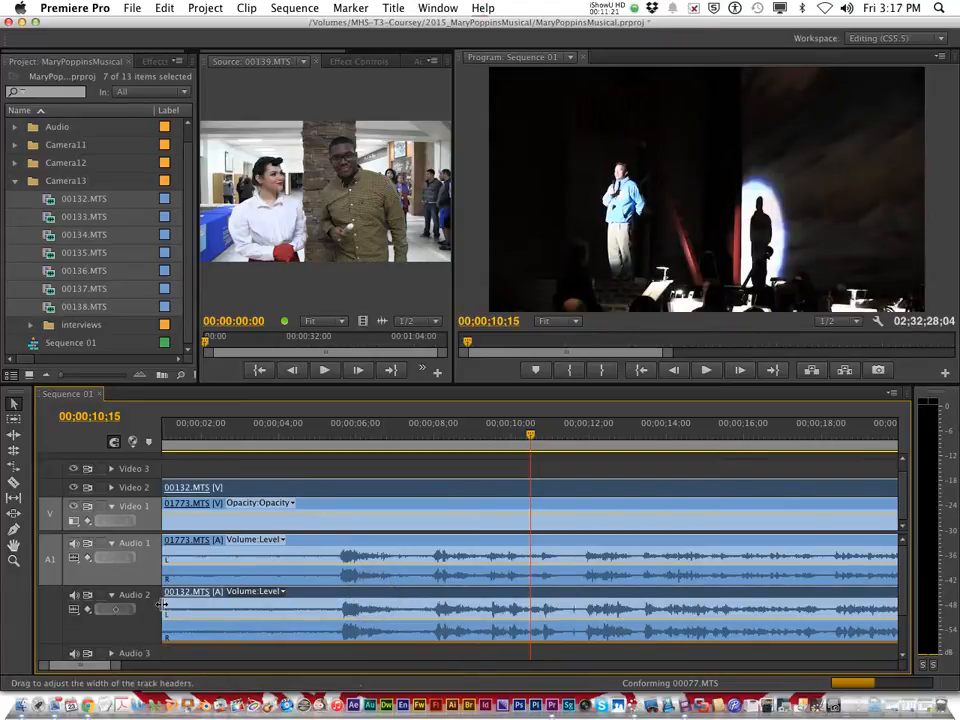
left_click_drag(174, 607, 180, 607)
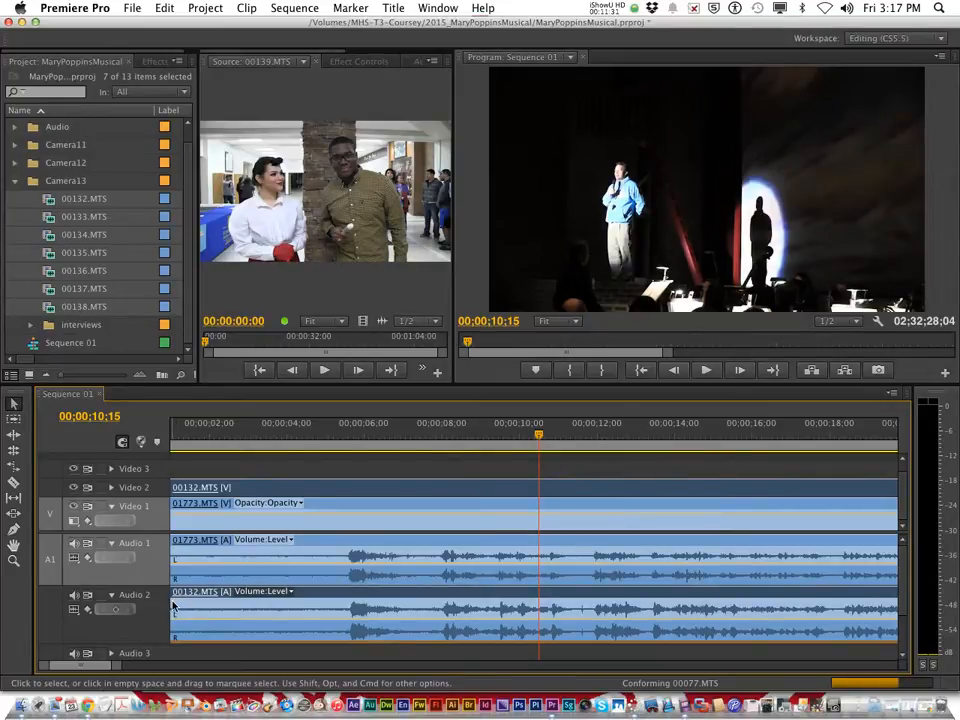
left_click_drag(170, 605, 162, 606)
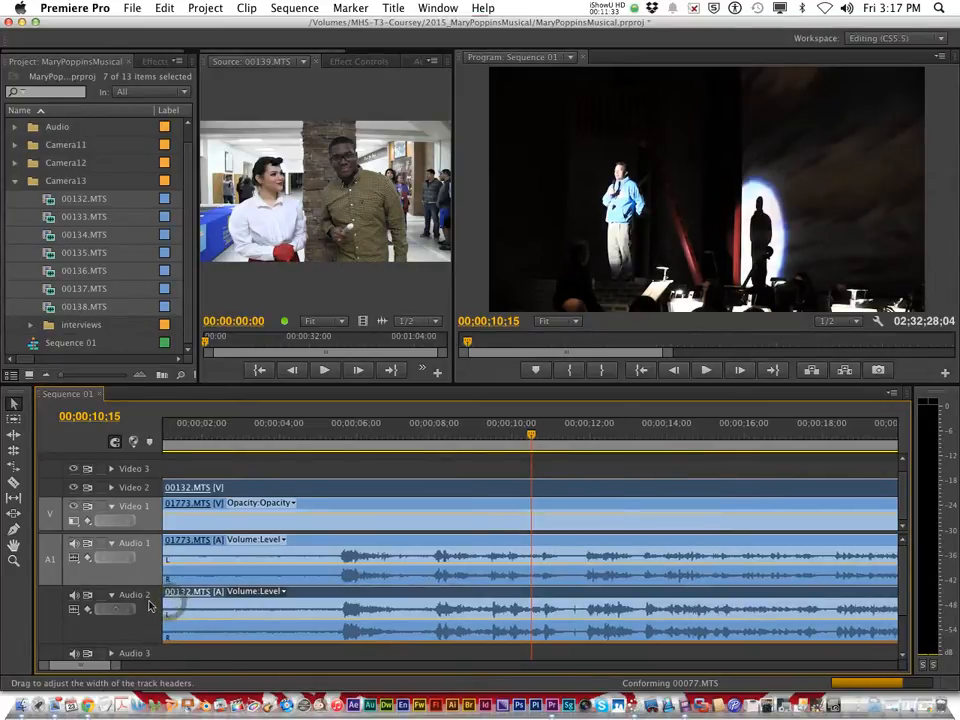
left_click(205, 606)
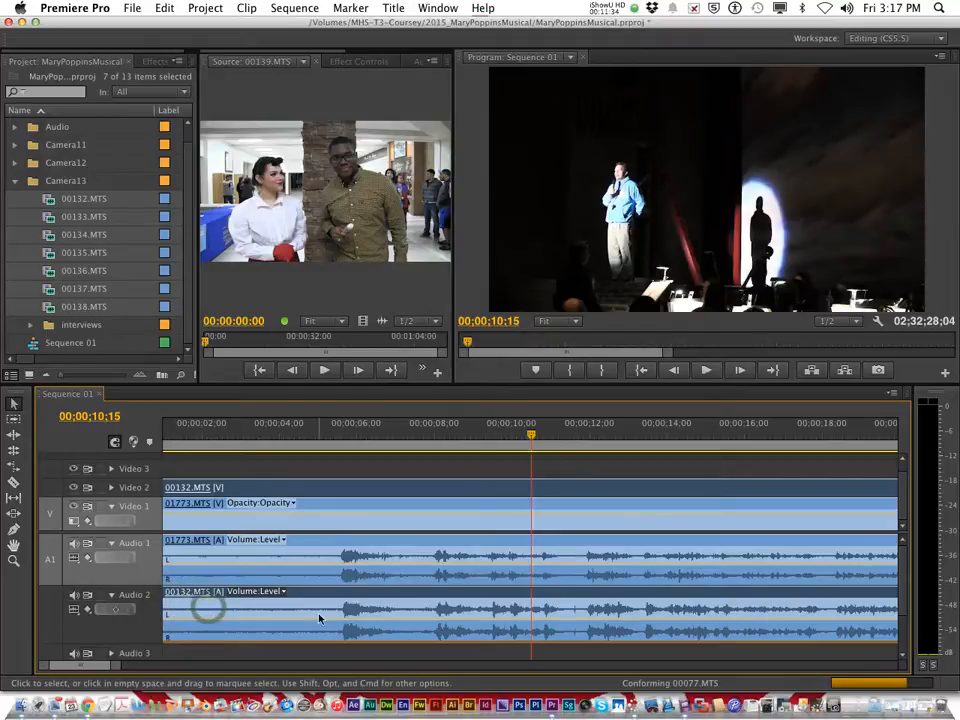
Retrim and realign 00132.MTS to the 01773.MTS waveform, and extend the clip's start to the beginning of the sequence
left_click_drag(326, 598, 339, 596)
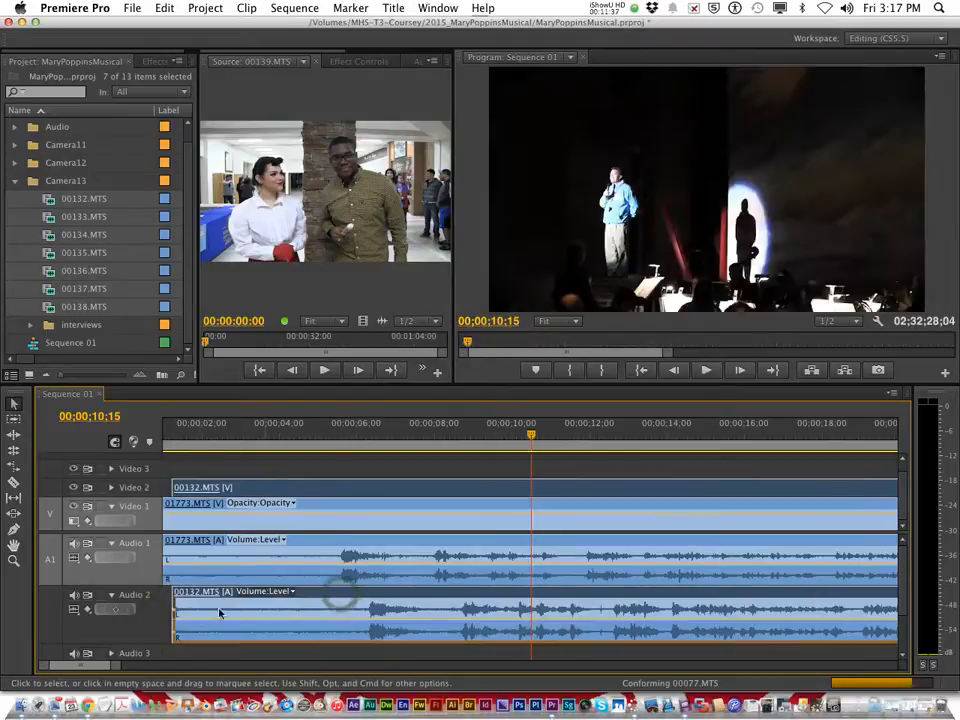
left_click_drag(178, 607, 195, 608)
left_click_drag(366, 602, 333, 590)
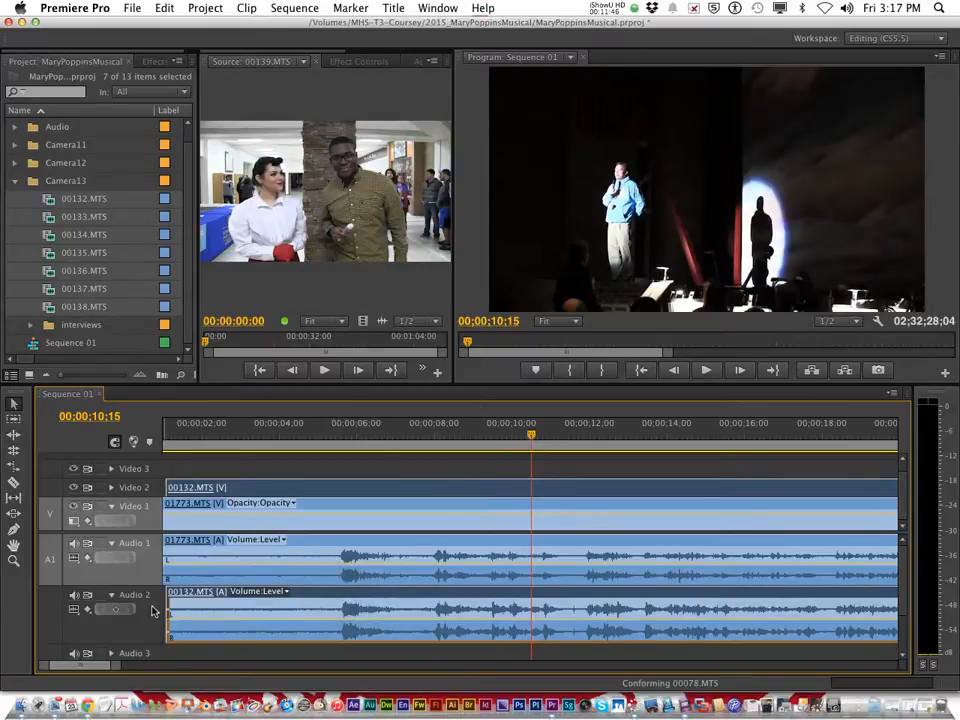
left_click_drag(172, 598, 147, 598)
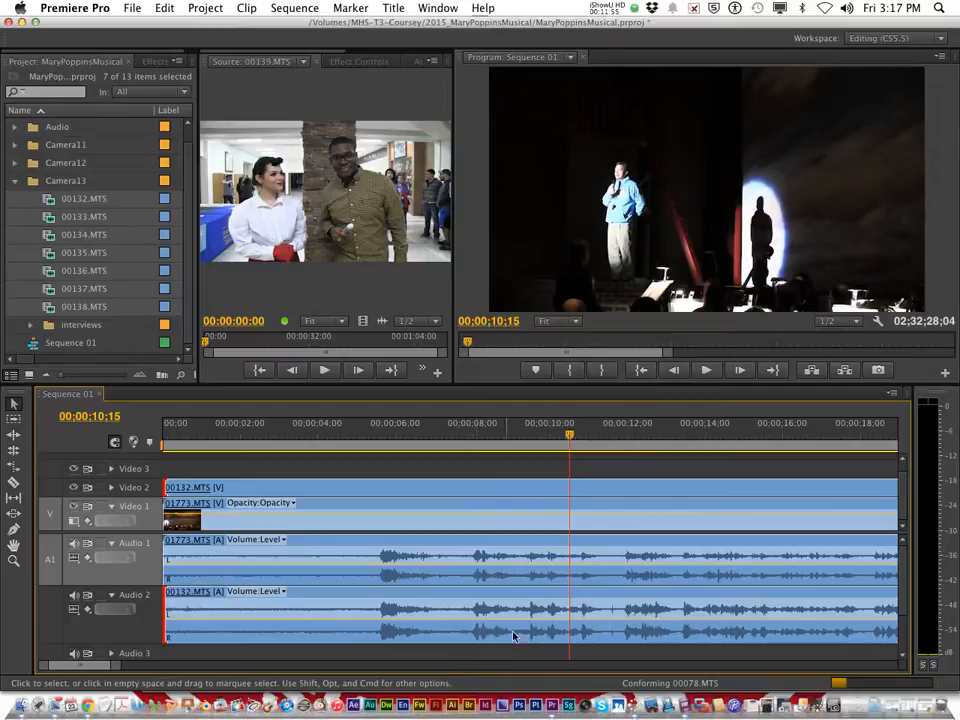
Play Sequence 01 from 00;11;50;29 to listen for sync between Audio 1 and the 00132.MTS audio on Audio 2
key("minus")
key("minus")
key("minus")
key("minus")
key("minus")
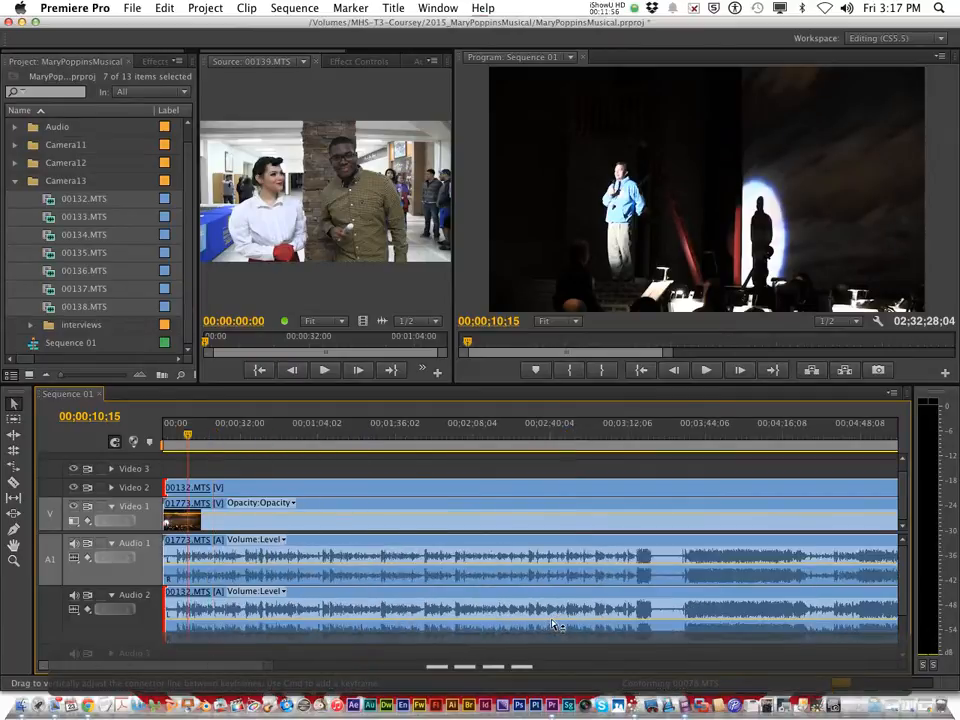
key("minus")
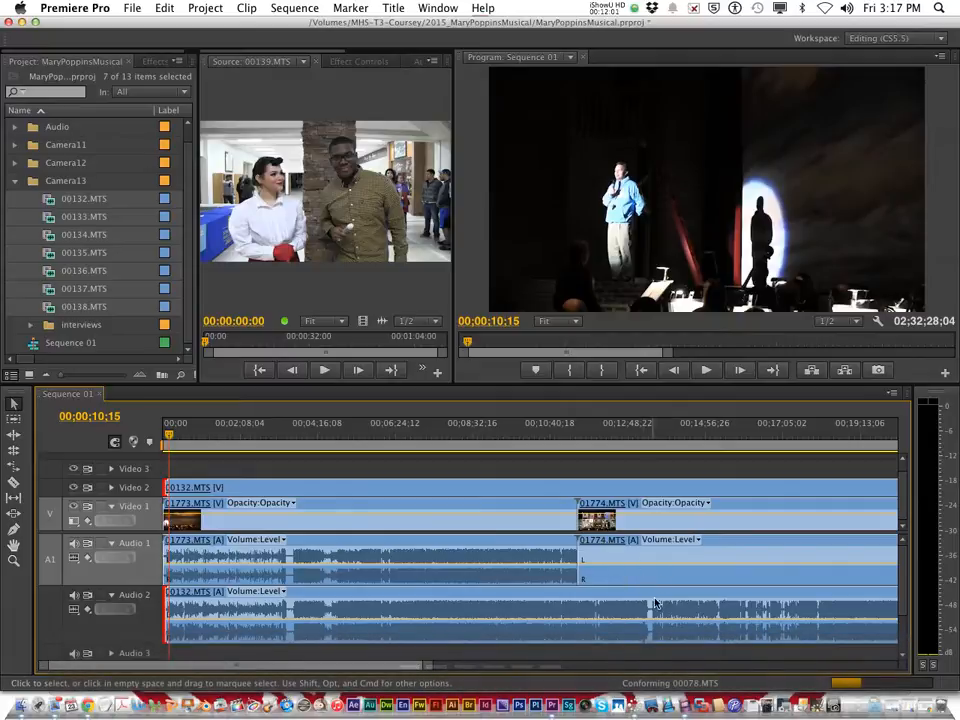
left_click_drag(405, 673, 435, 677)
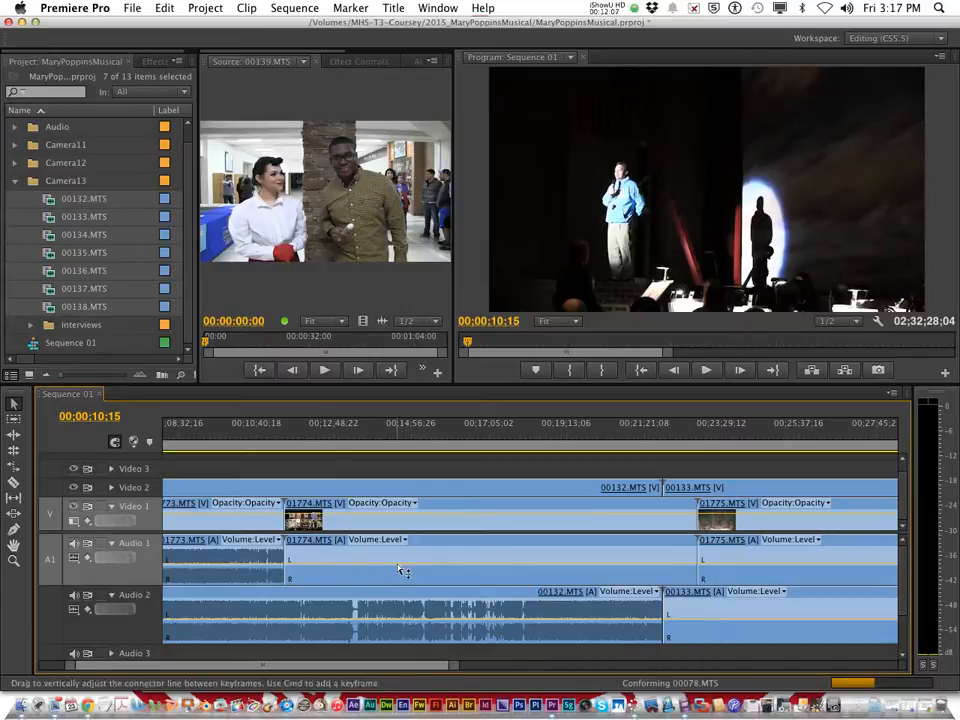
left_click(299, 440)
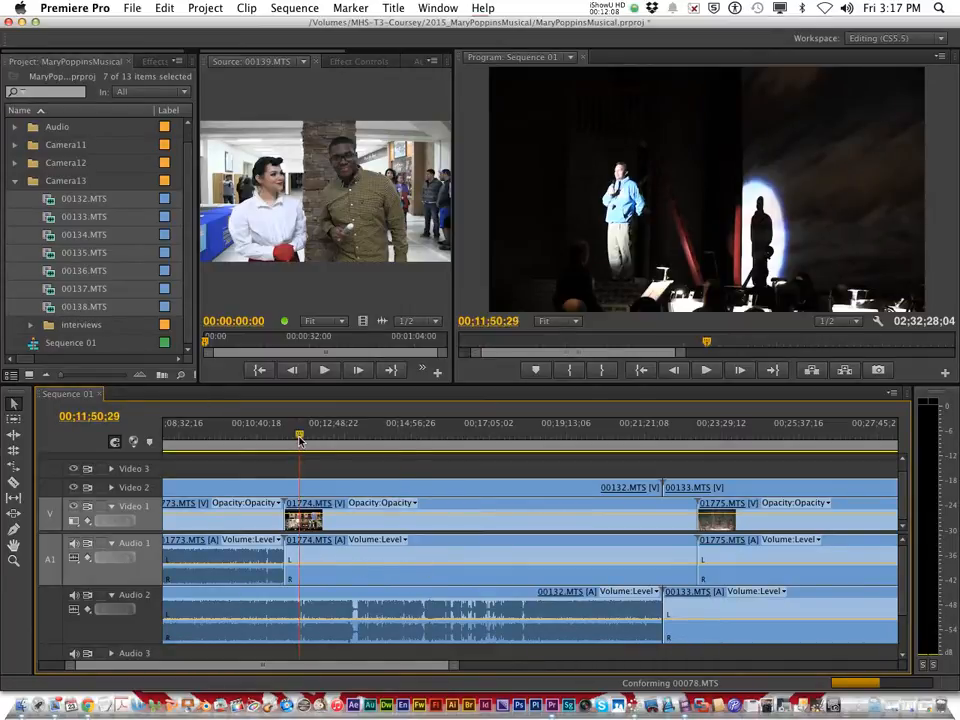
key("space")
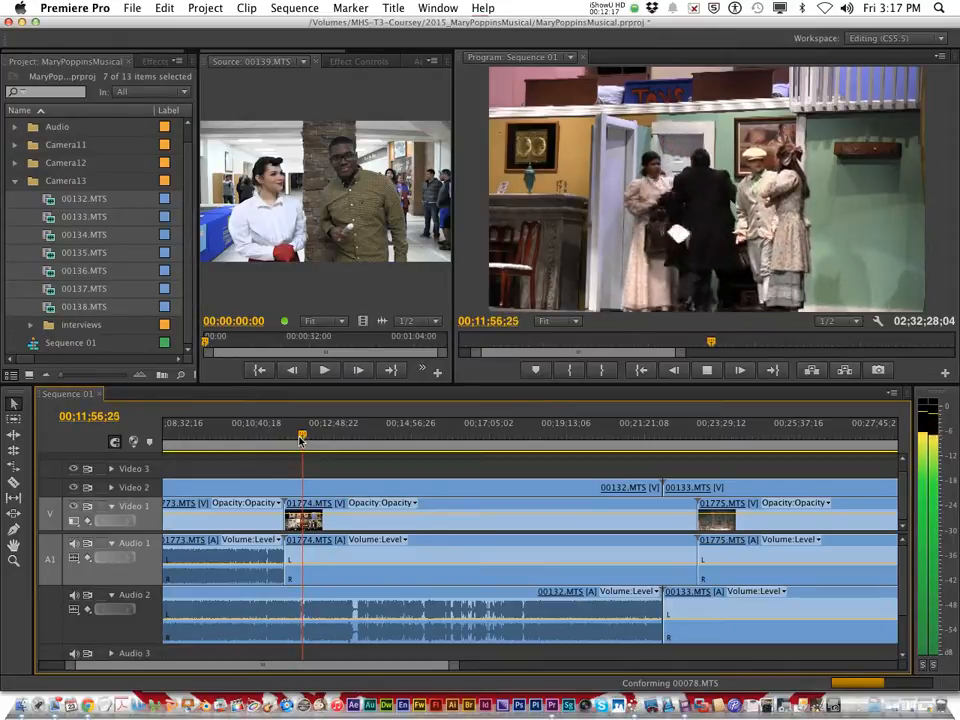
key("space")
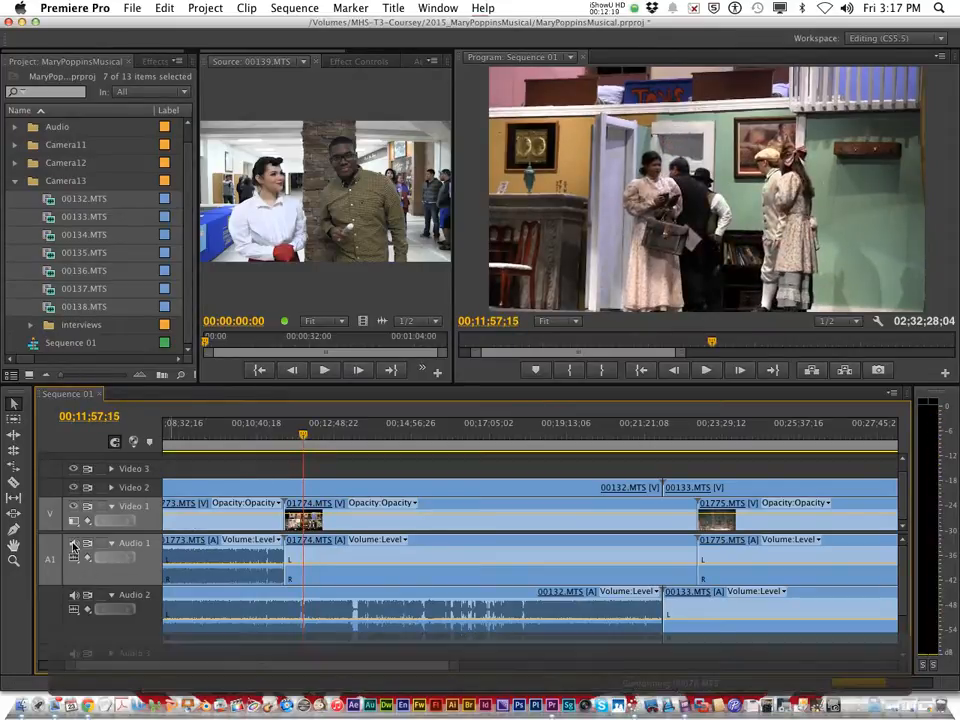
key("space")
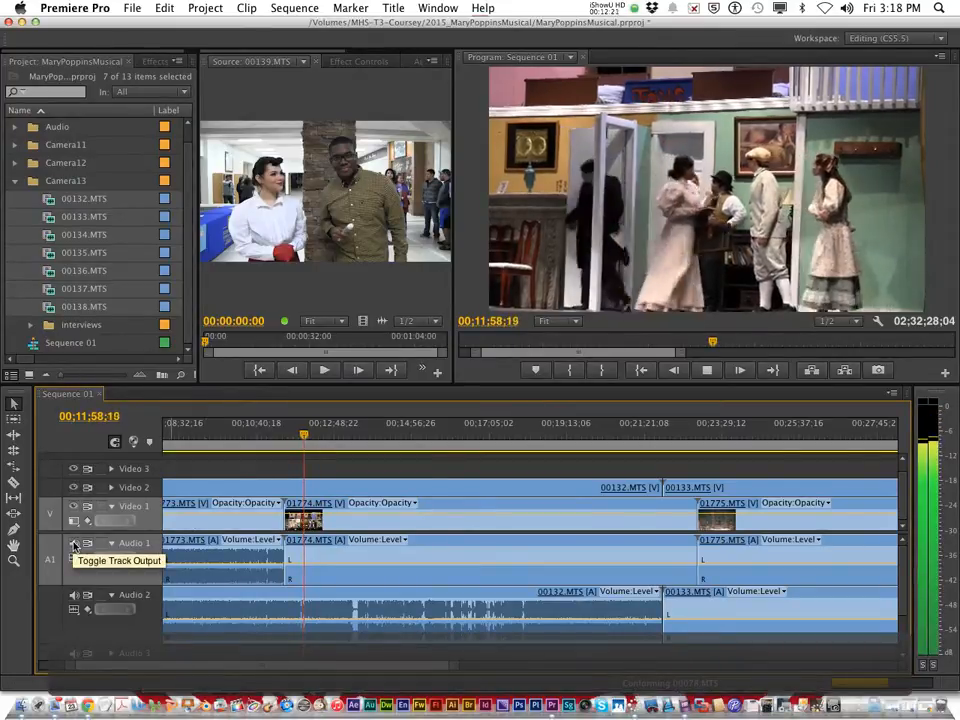
left_click(75, 598)
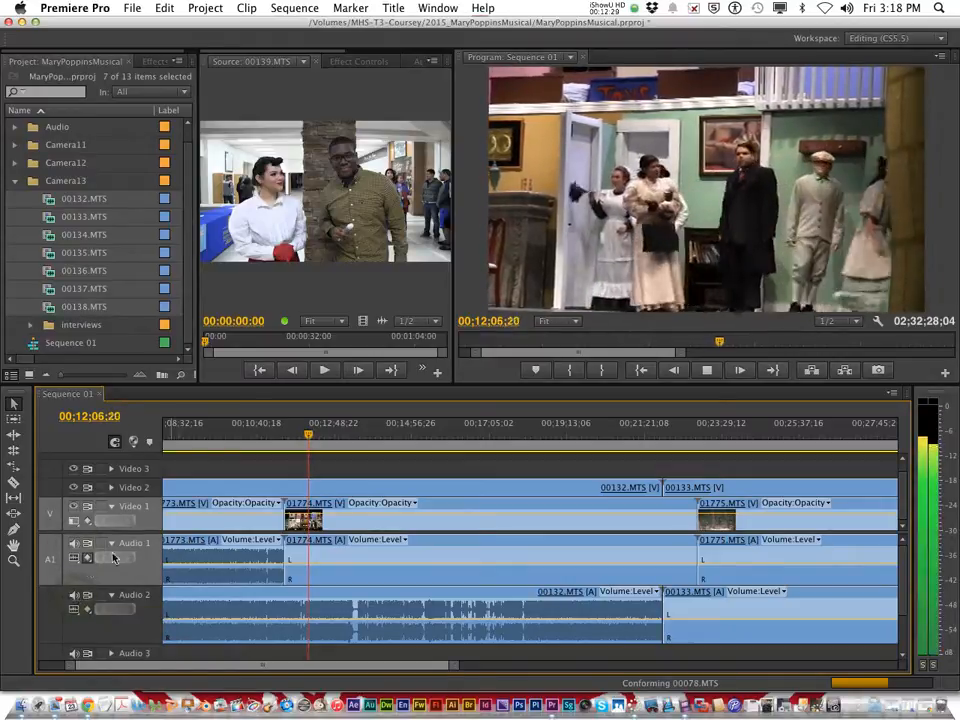
Compare the Audio 1 and Audio 2 sound from 00;08;55;15 by switching their track outputs, leaving Audio 2 muted and Audio 1 on
left_click(194, 430)
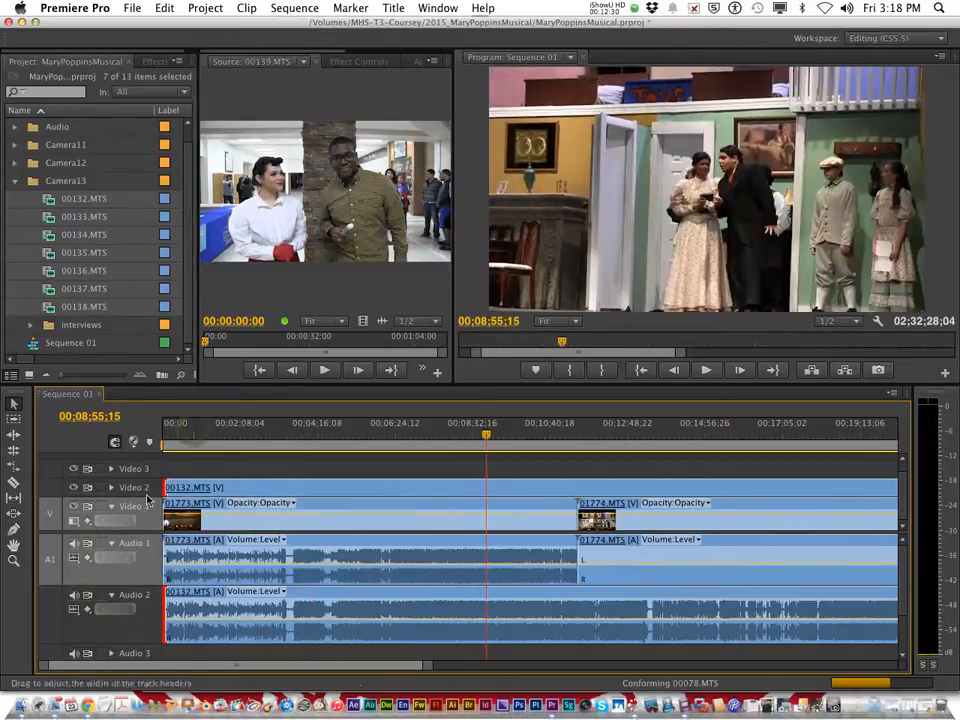
left_click(73, 546)
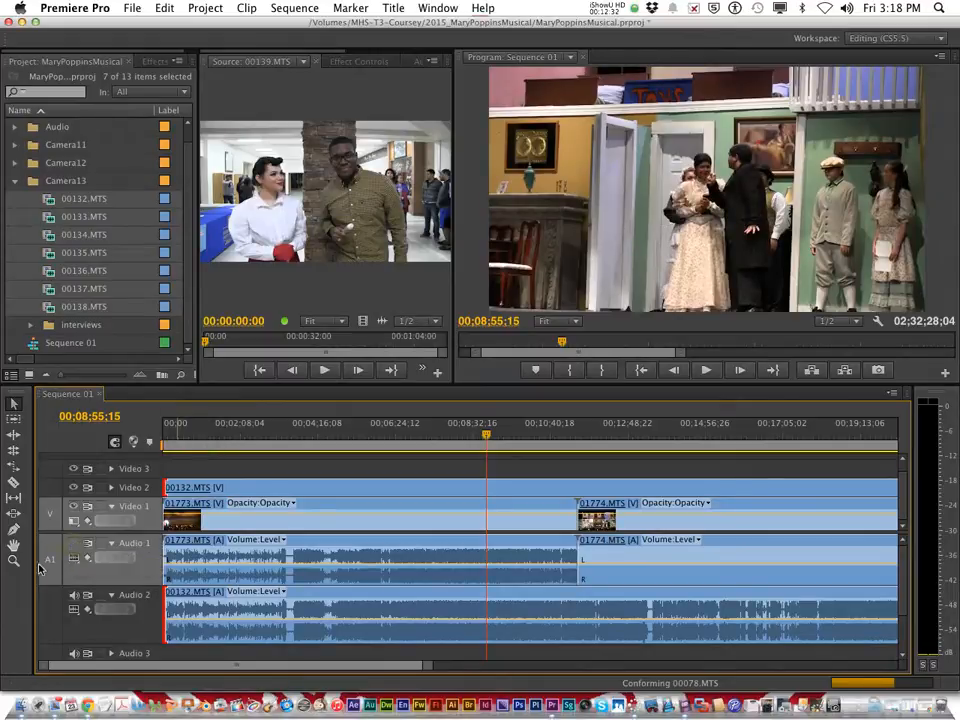
key("space")
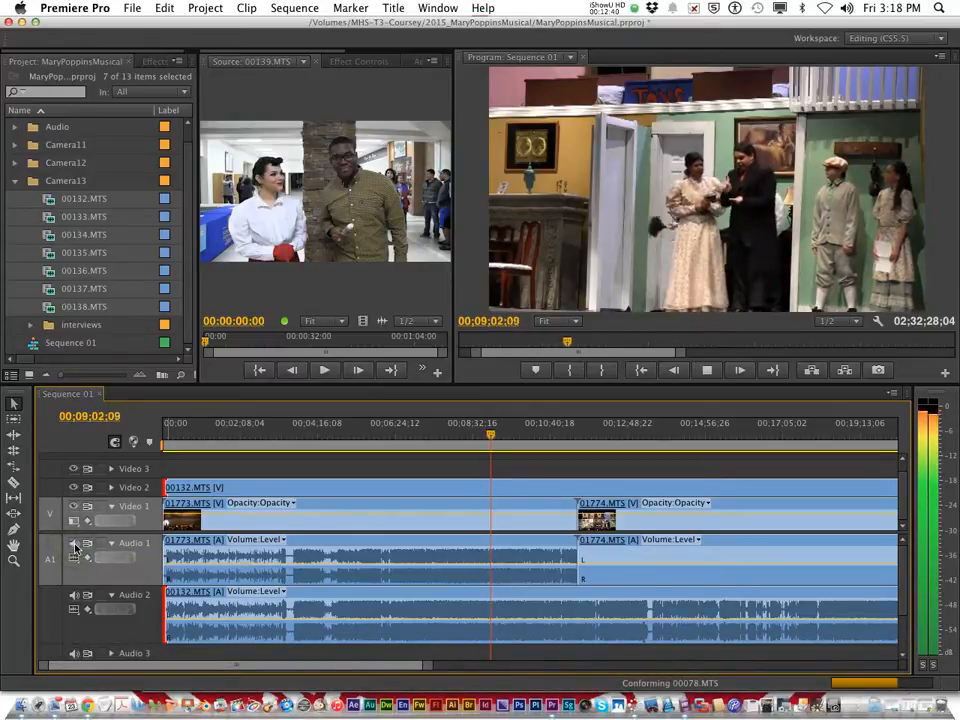
key("space")
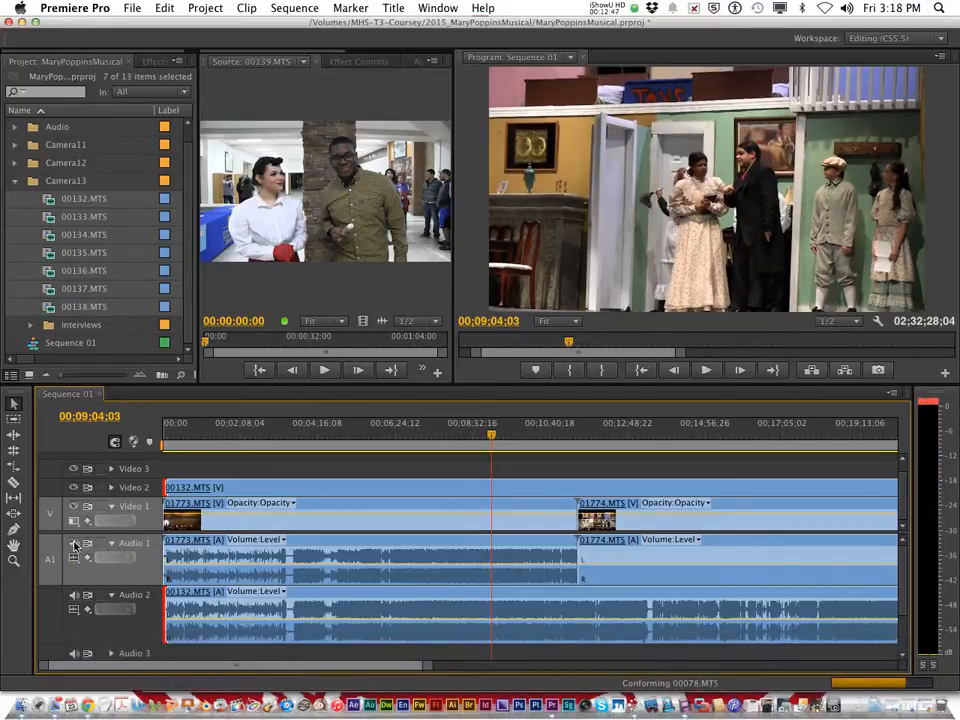
left_click(73, 594)
left_click(74, 543)
key("space")
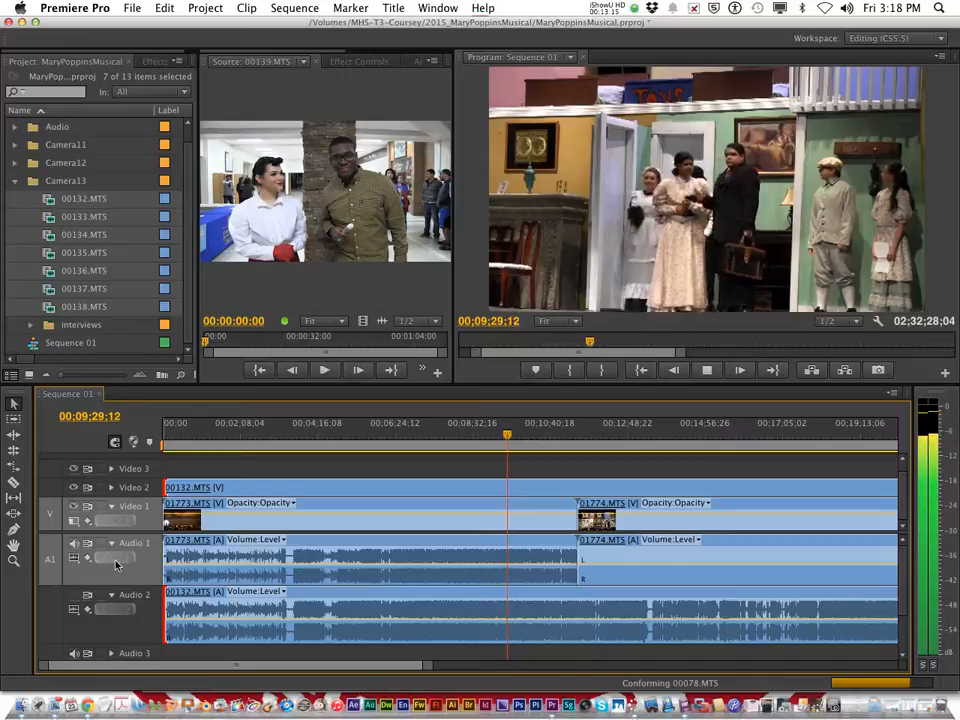
key("space")
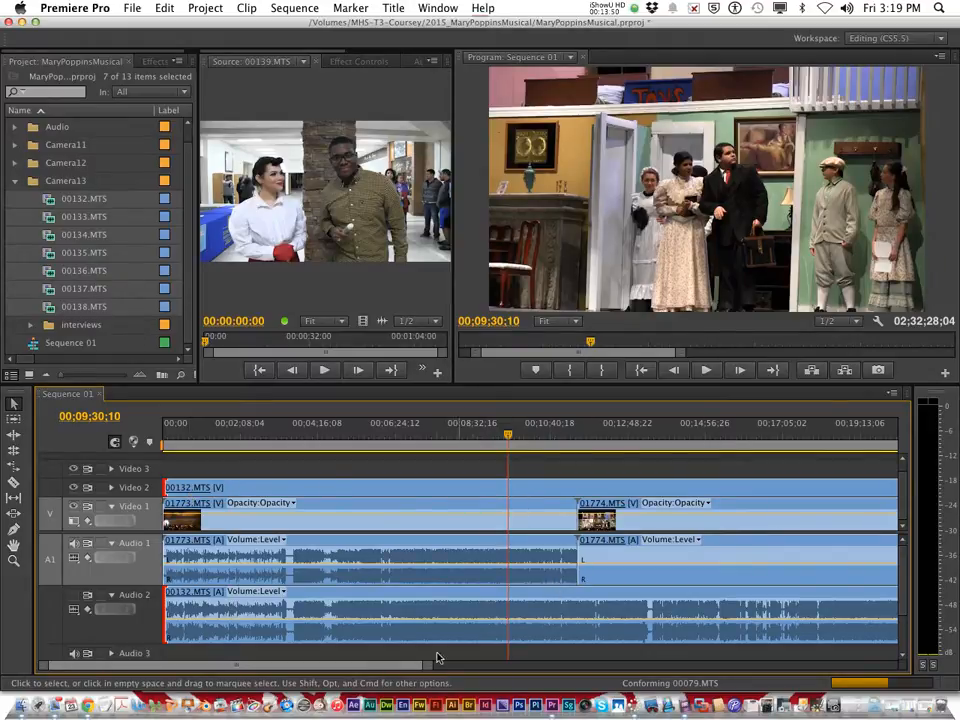
Collapse the Camera13 bin and expand the Video 2 track to show its clip thumbnails across the sequence
left_click_drag(381, 671, 360, 660)
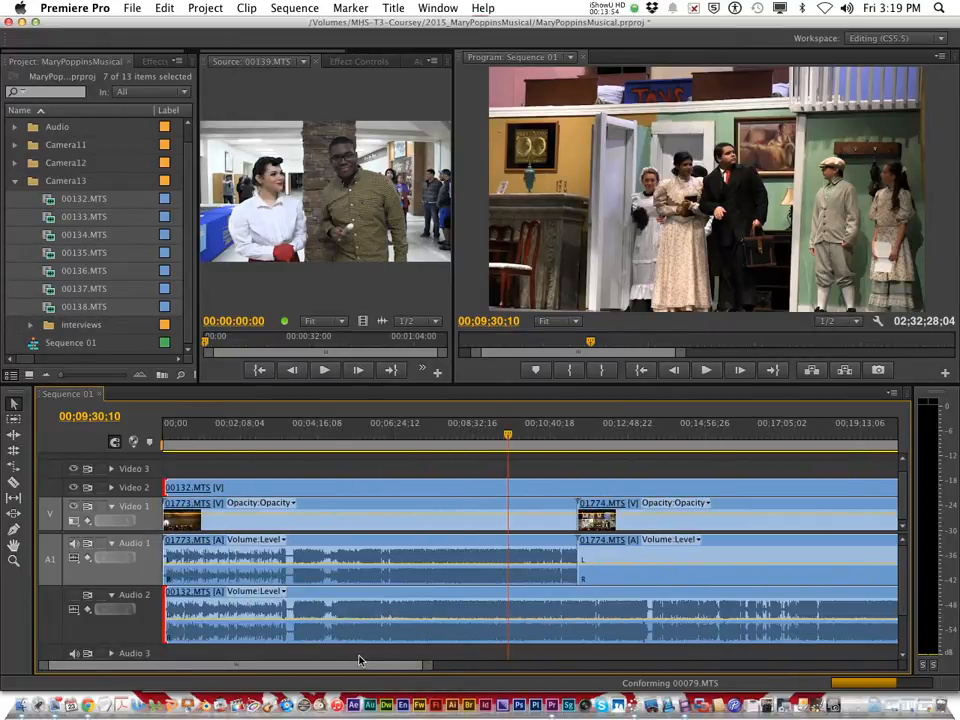
left_click(16, 183)
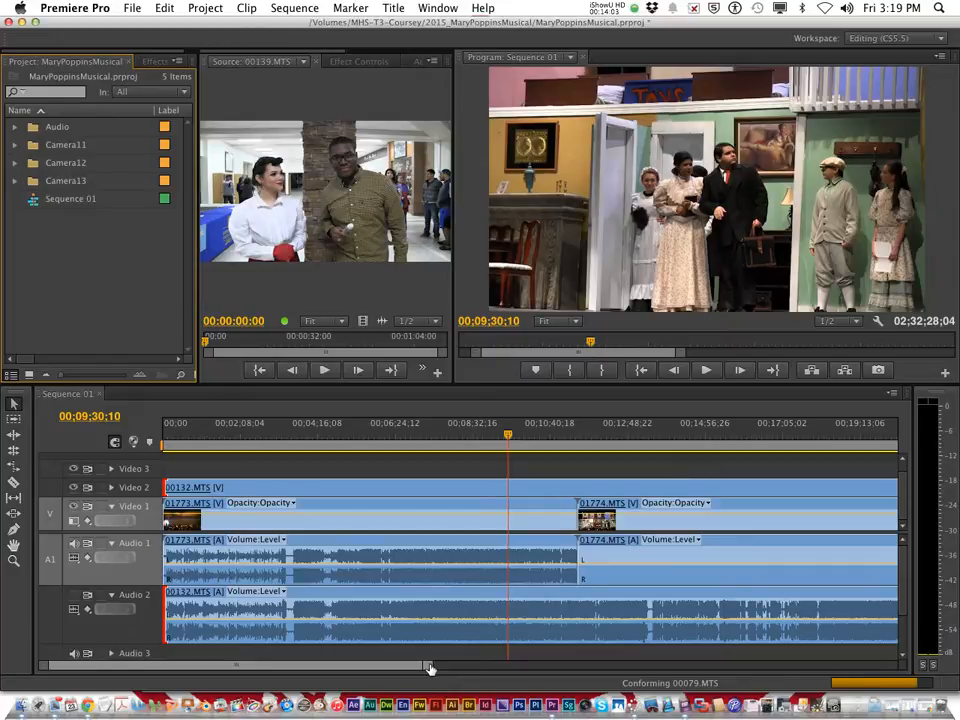
left_click_drag(431, 668, 591, 675)
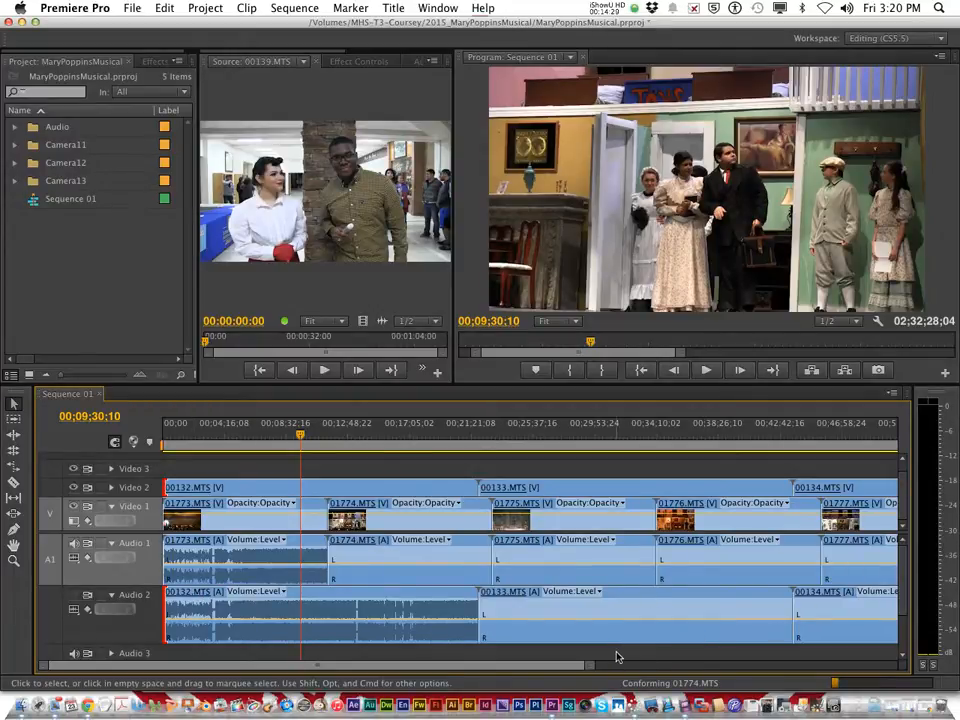
left_click_drag(590, 668, 872, 667)
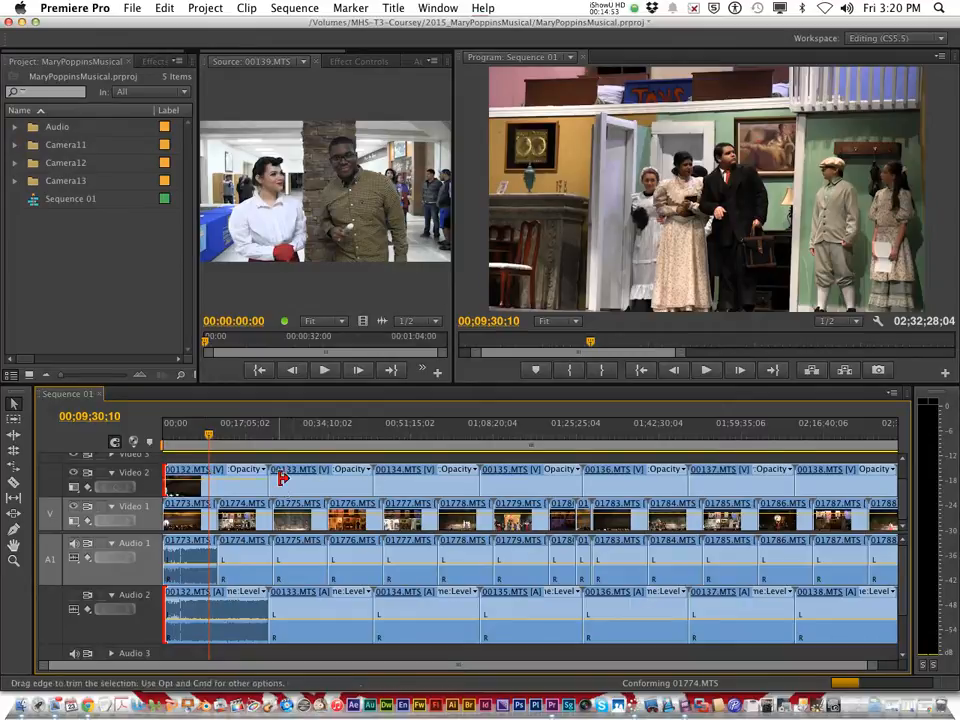
scroll(260, 487, "up", 2)
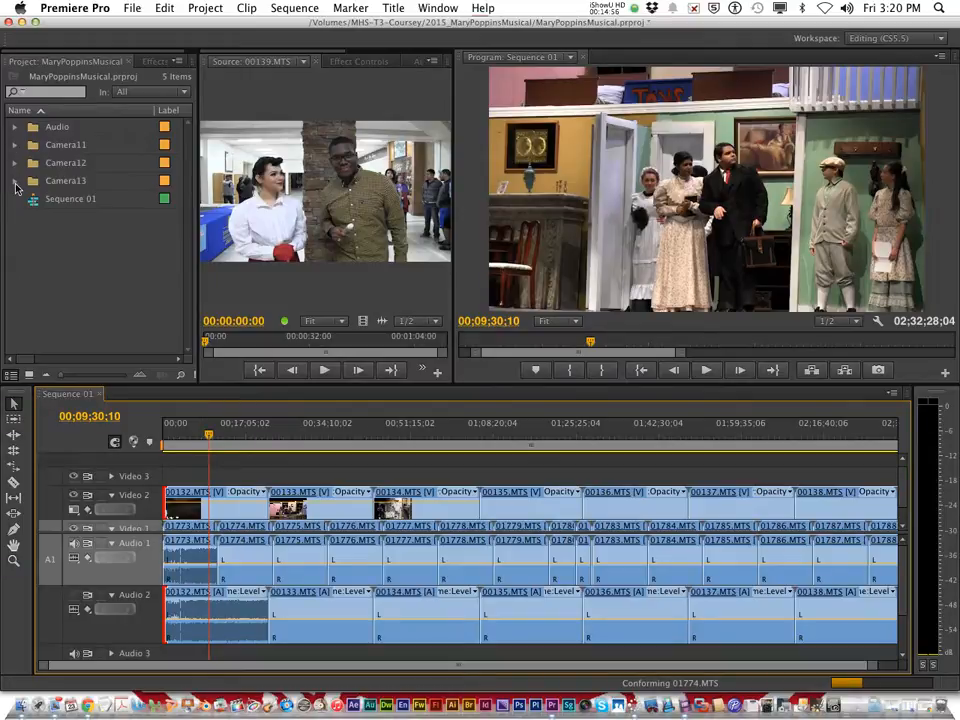
left_click(16, 184)
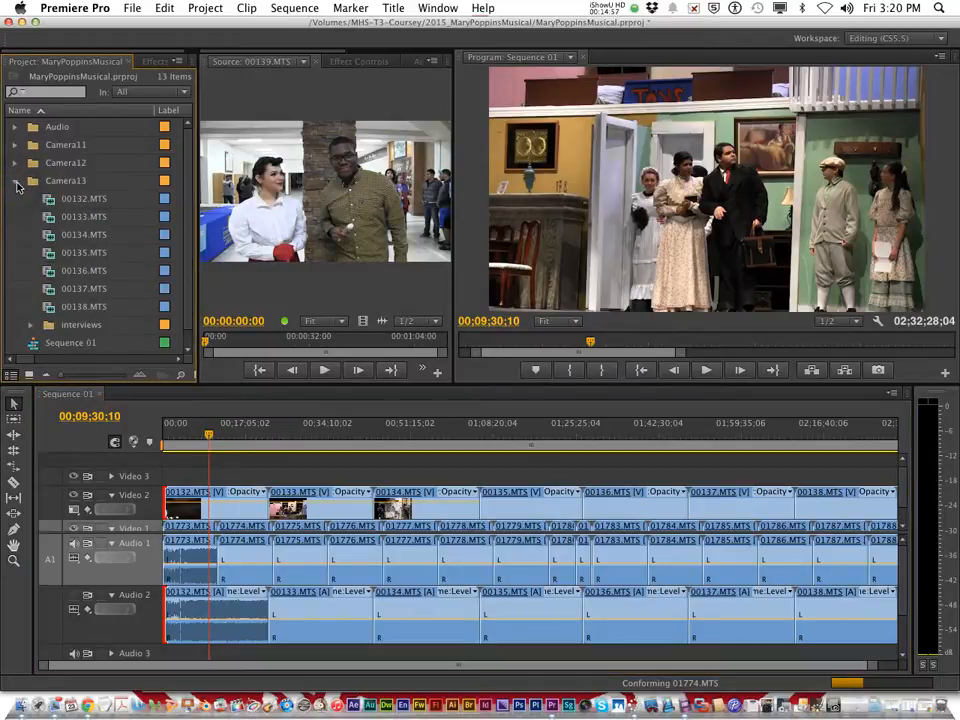
left_click(16, 183)
left_click(16, 183)
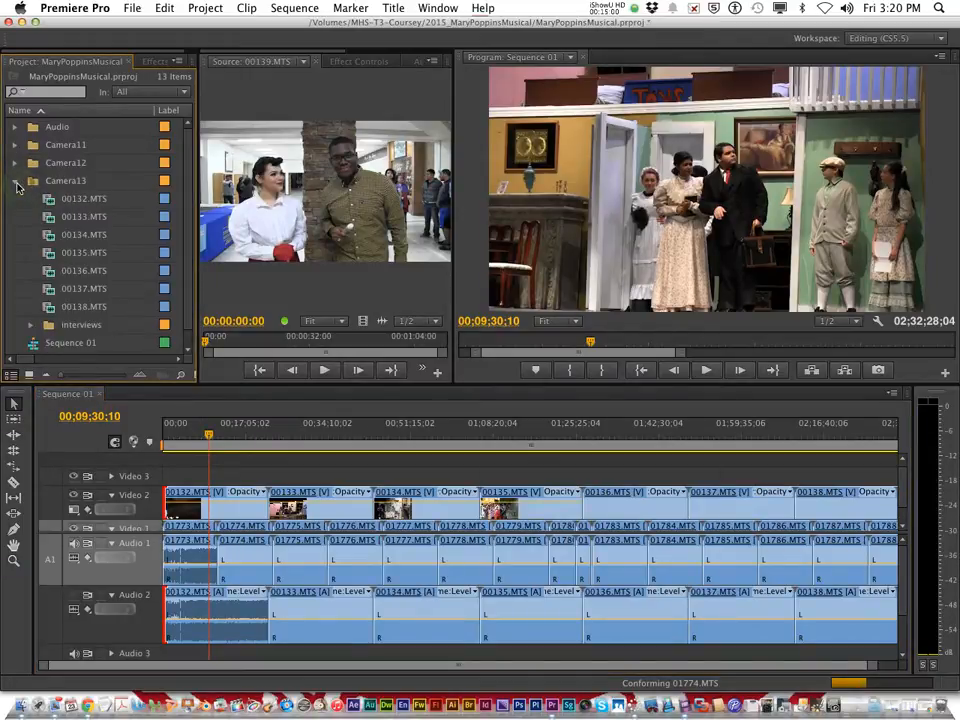
left_click(16, 183)
Open the Camera11 bin and preview the beginning of 00073.MTS in the source monitor
left_click(14, 144)
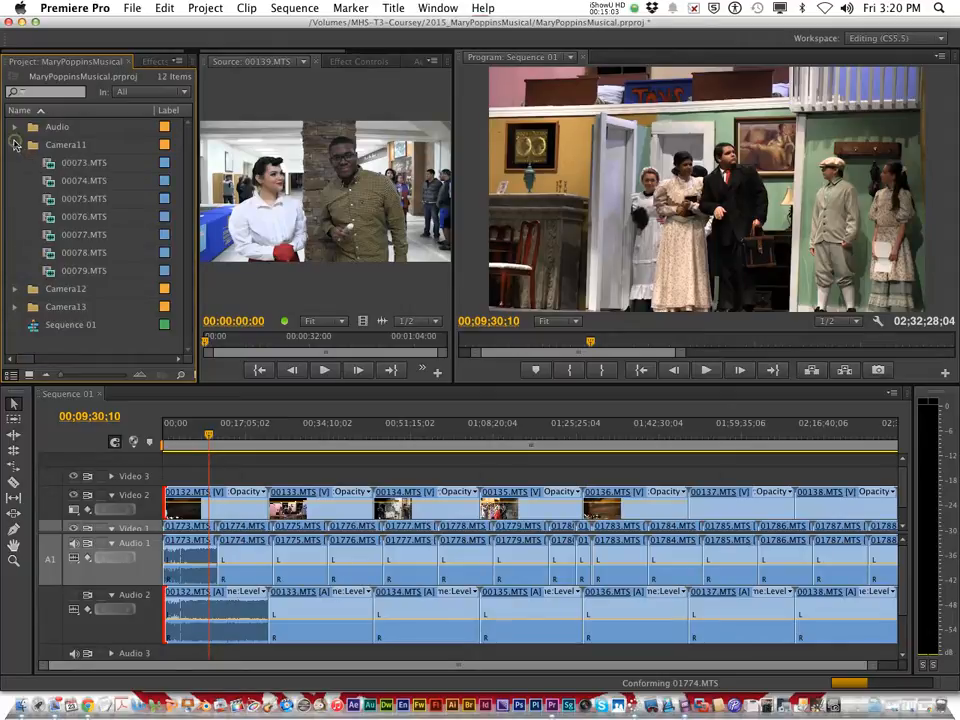
left_click(127, 162)
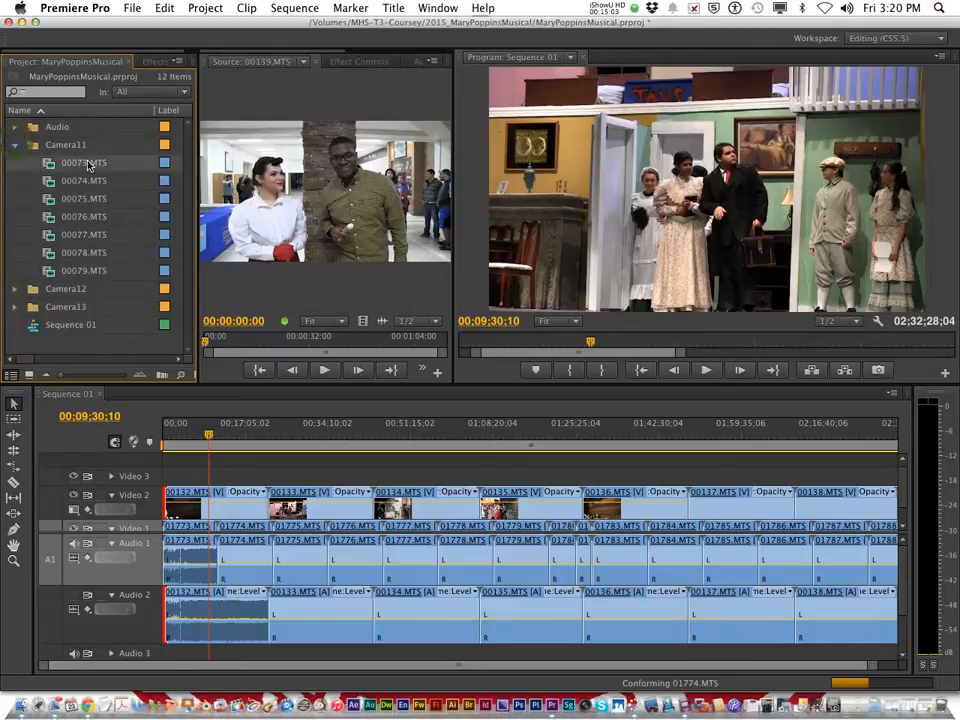
left_click(85, 271, "shift")
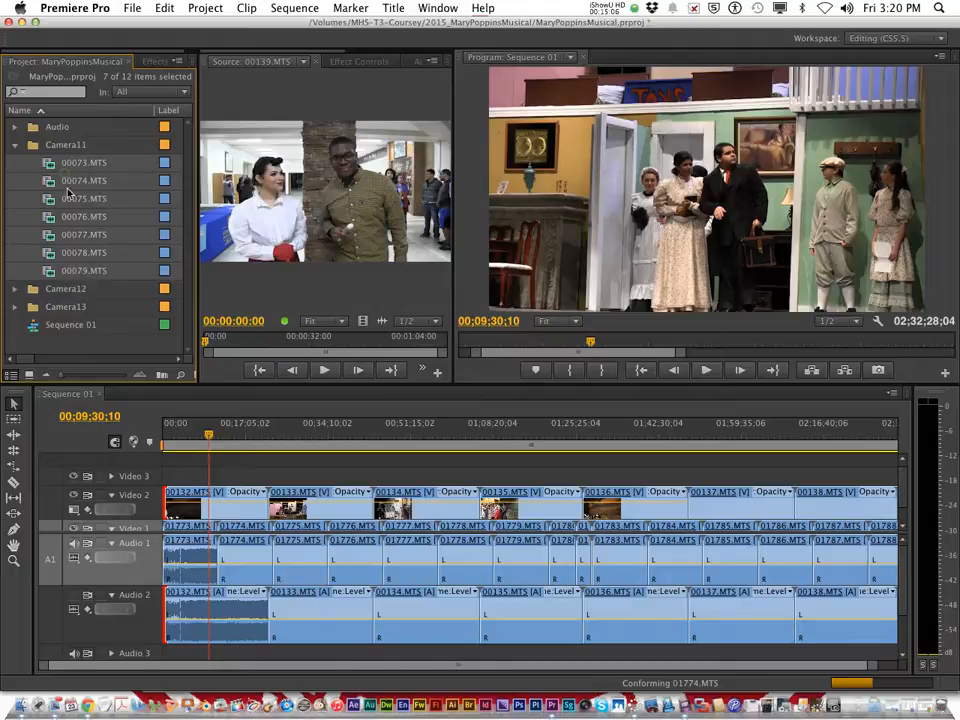
left_click(98, 144)
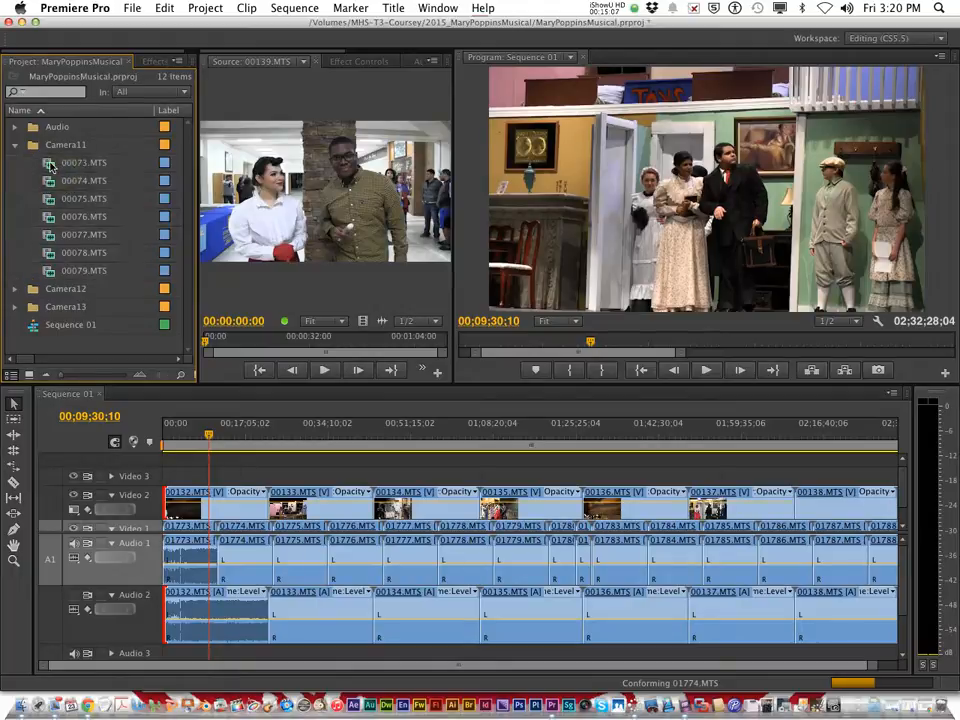
double_click(51, 165)
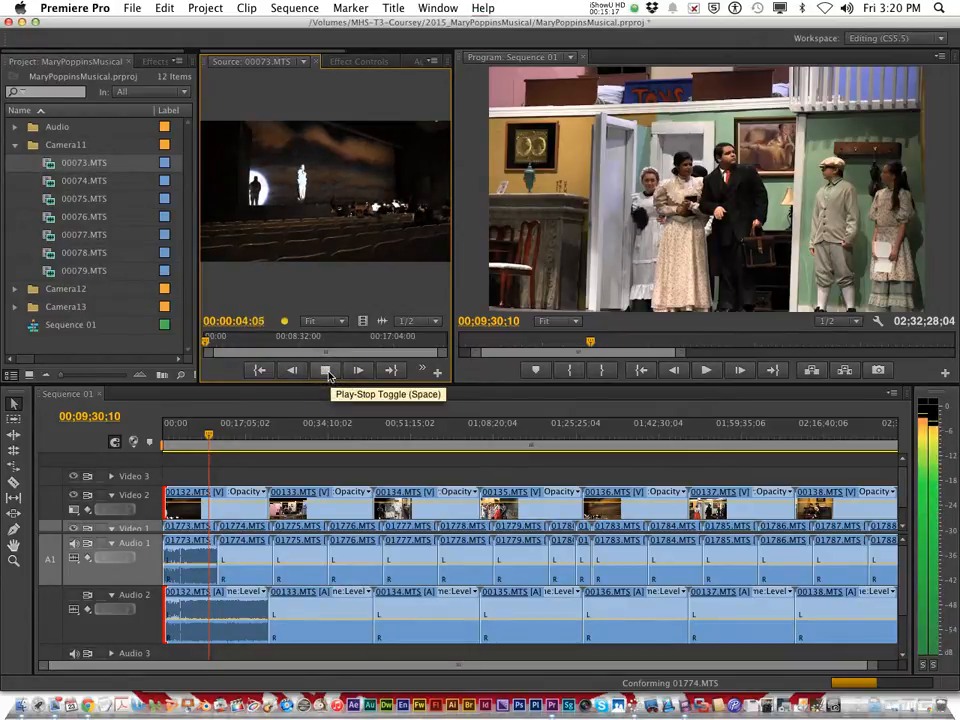
left_click(326, 371)
Preview 00079.MTS in the source monitor from its start and again from 00;17;53;11
double_click(100, 272)
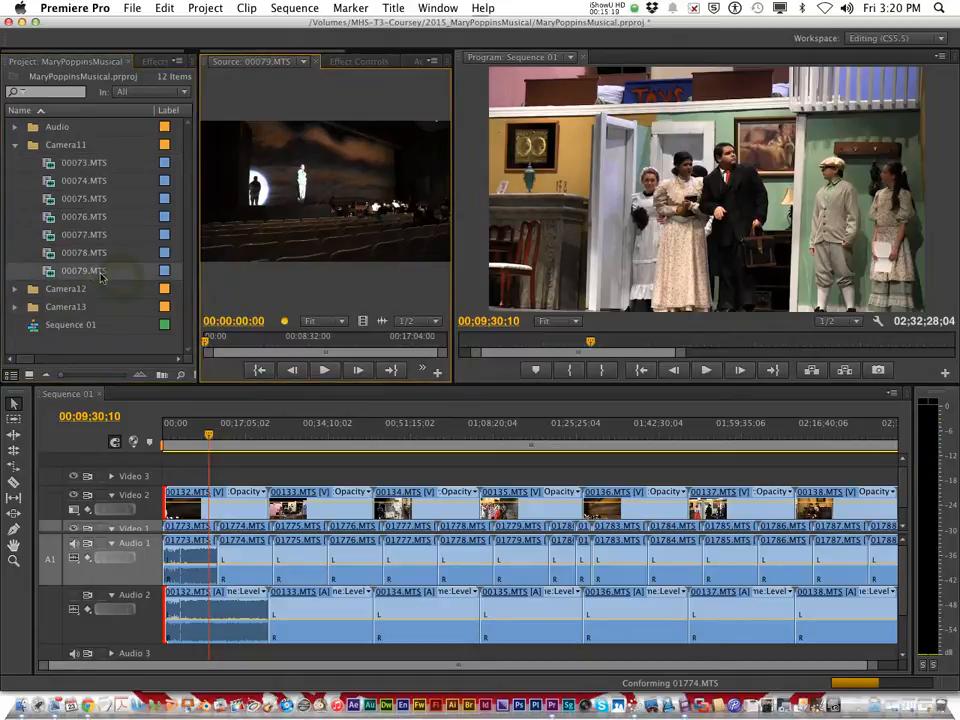
left_click(324, 370)
left_click(424, 343)
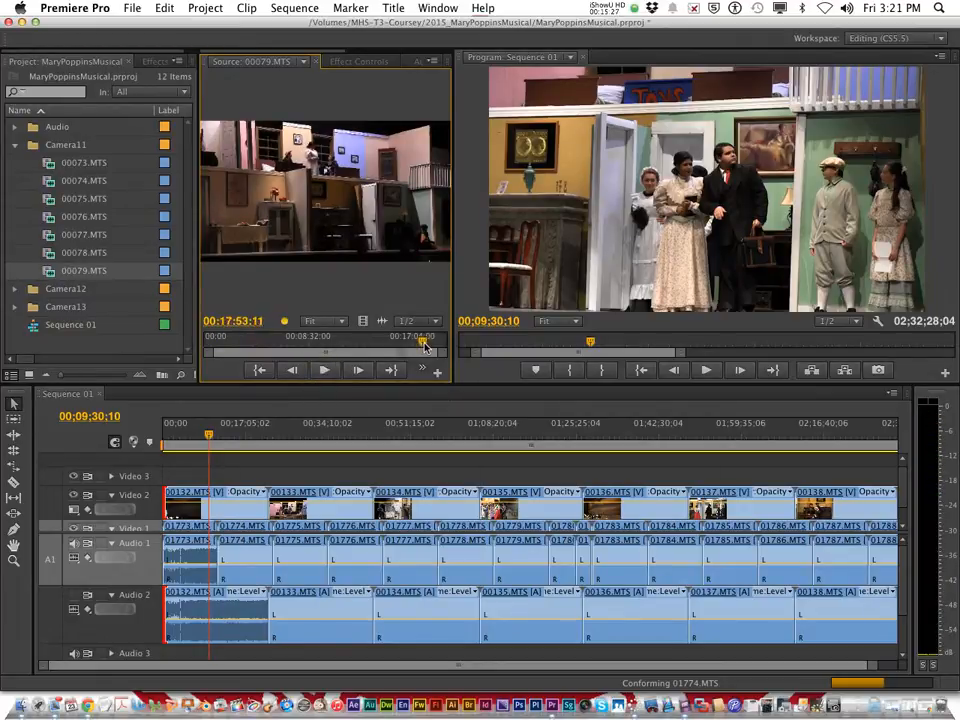
left_click(333, 372)
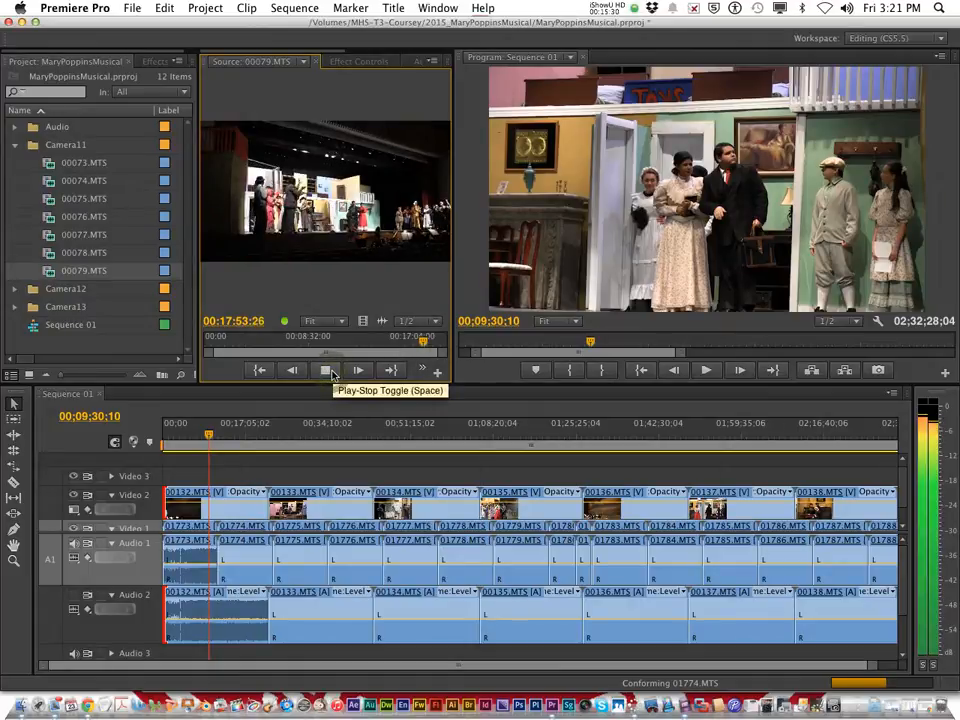
left_click(326, 371)
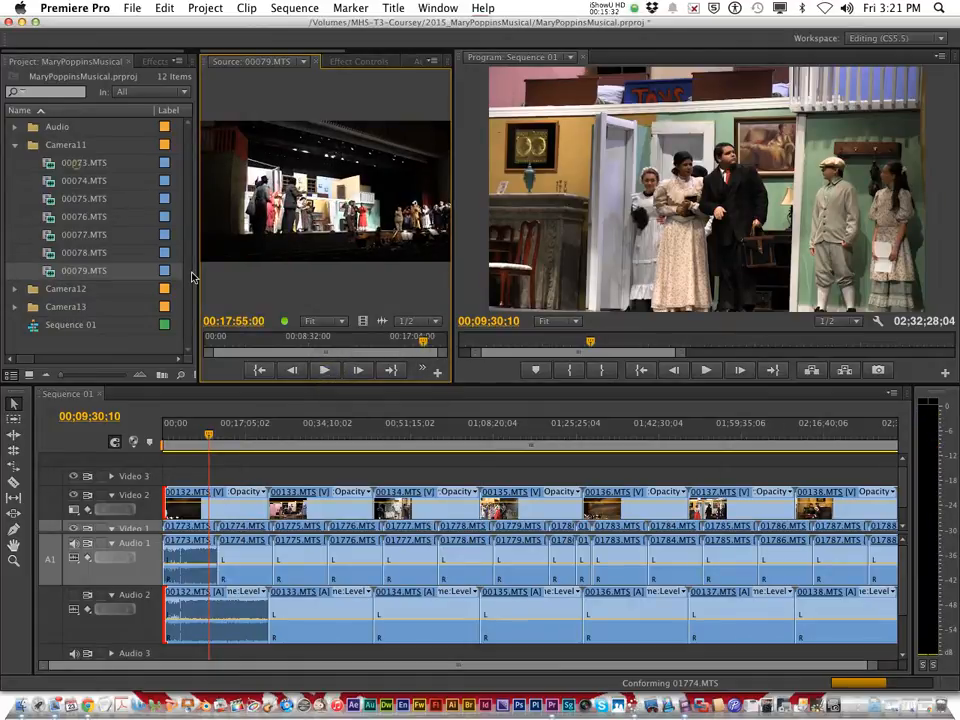
Place all Camera11 clips on Video 3 and Audio 3 from the sequence start with 00079.MTS first, and expand and heighten Audio 3
left_click_drag(193, 277, 158, 483)
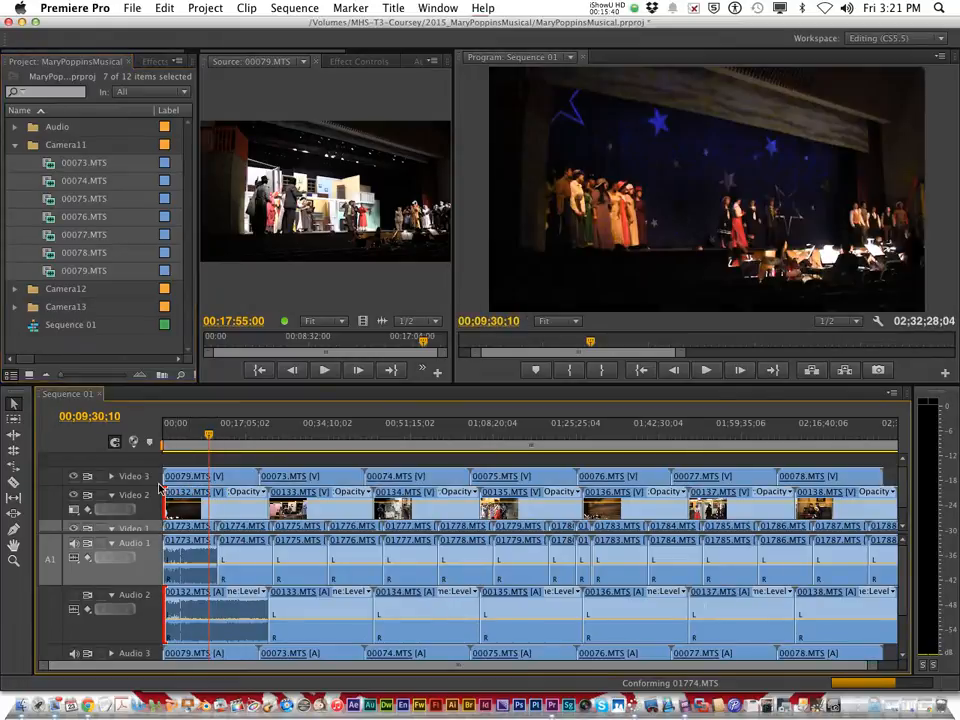
scroll(246, 586, "down", 2)
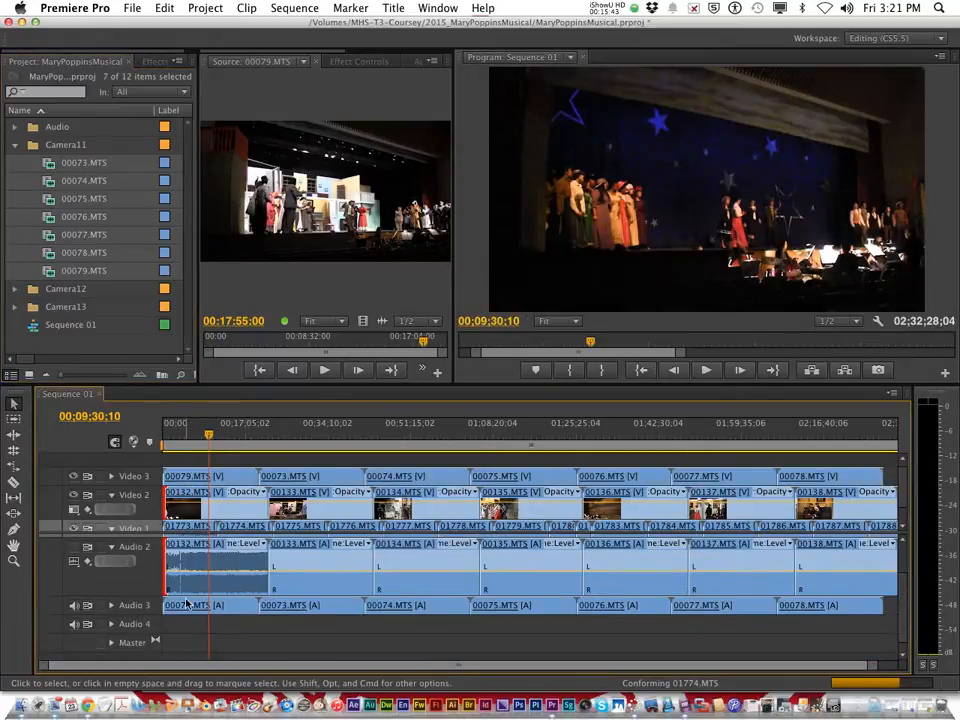
left_click(111, 605)
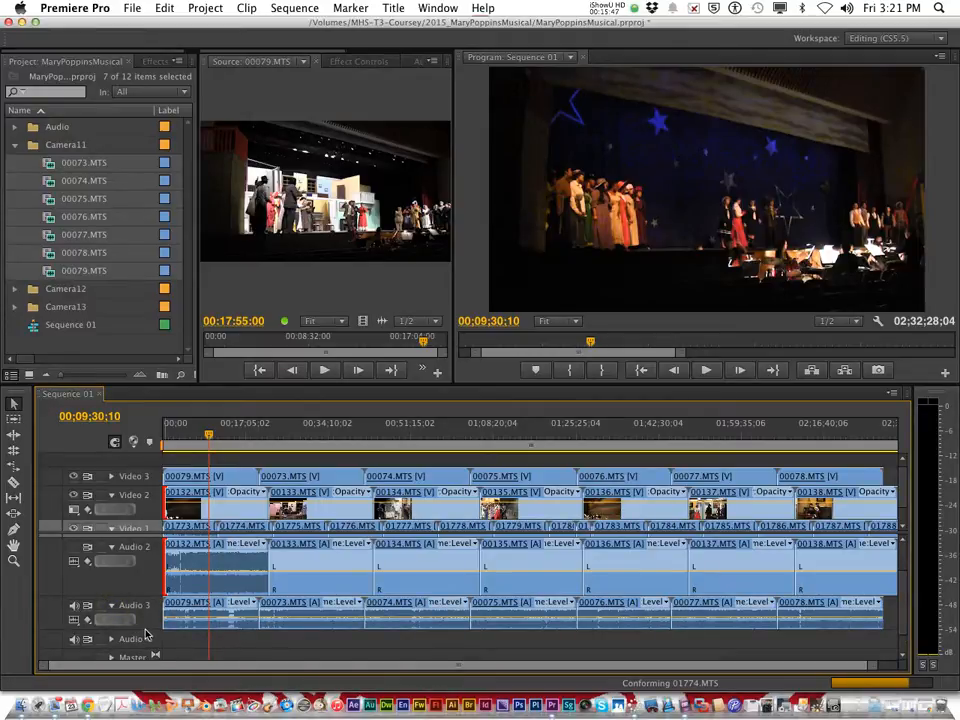
left_click_drag(151, 650, 152, 654)
scroll(156, 628, "down", 3)
scroll(156, 620, "up", 3)
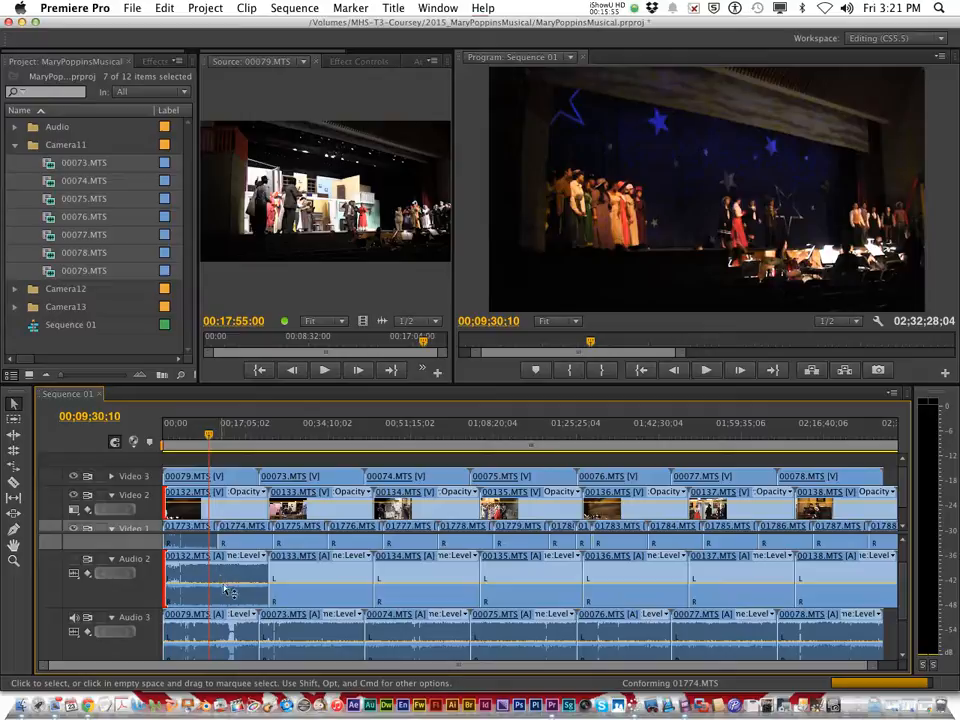
scroll(220, 582, "down", 2)
scroll(222, 585, "up", 4)
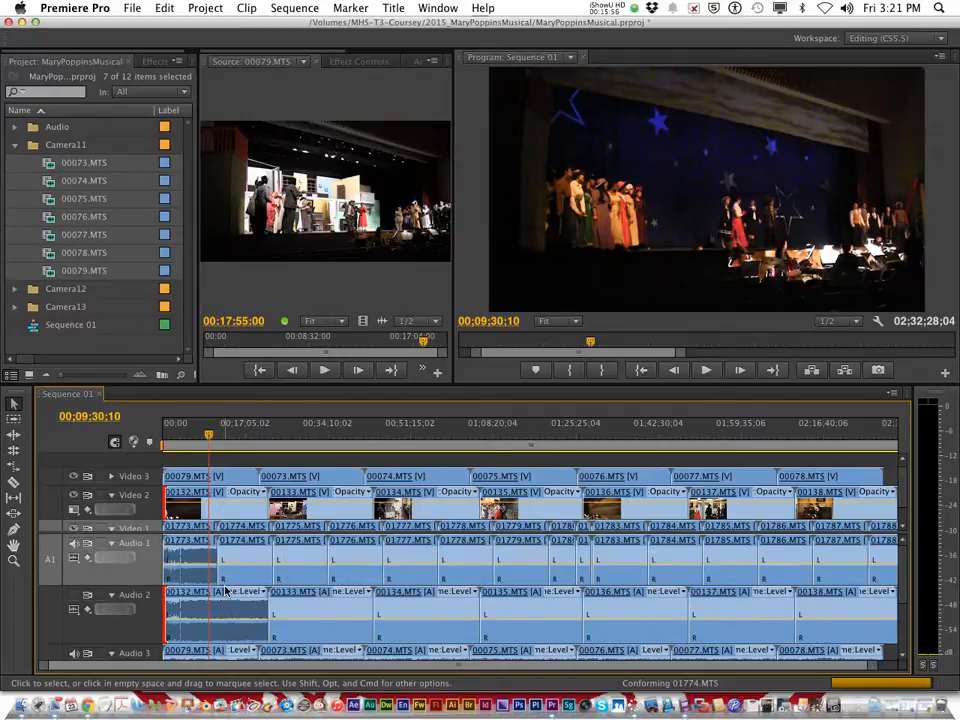
Play Sequence 01 briefly from 00;00;00;00 with the Audio 2 and Audio 3 waveforms in view
scroll(226, 590, "down", 1)
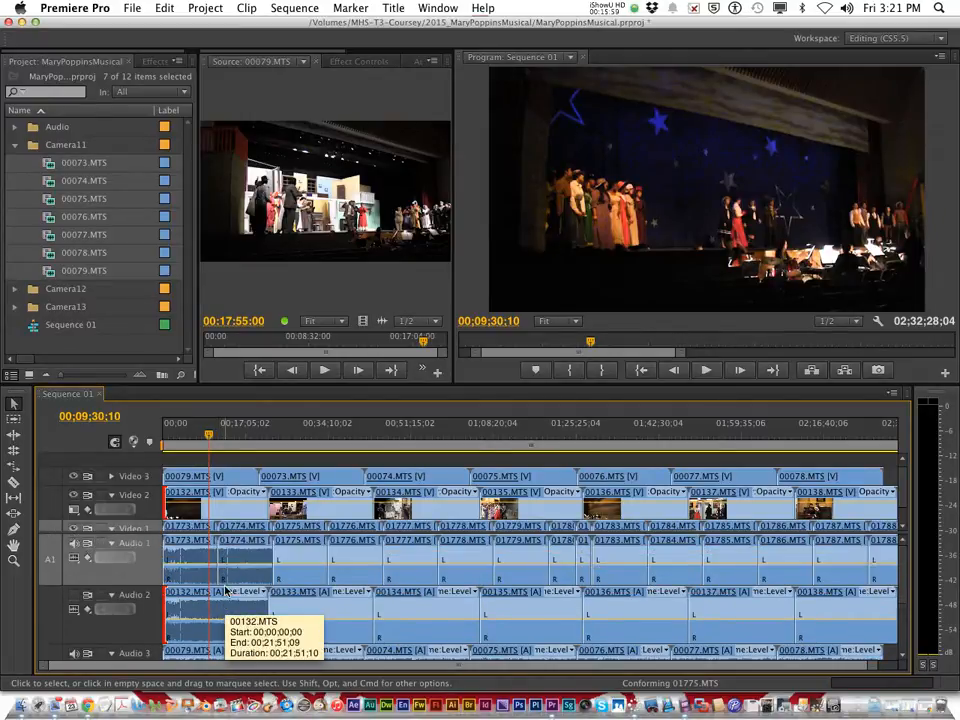
scroll(226, 590, "down", 1)
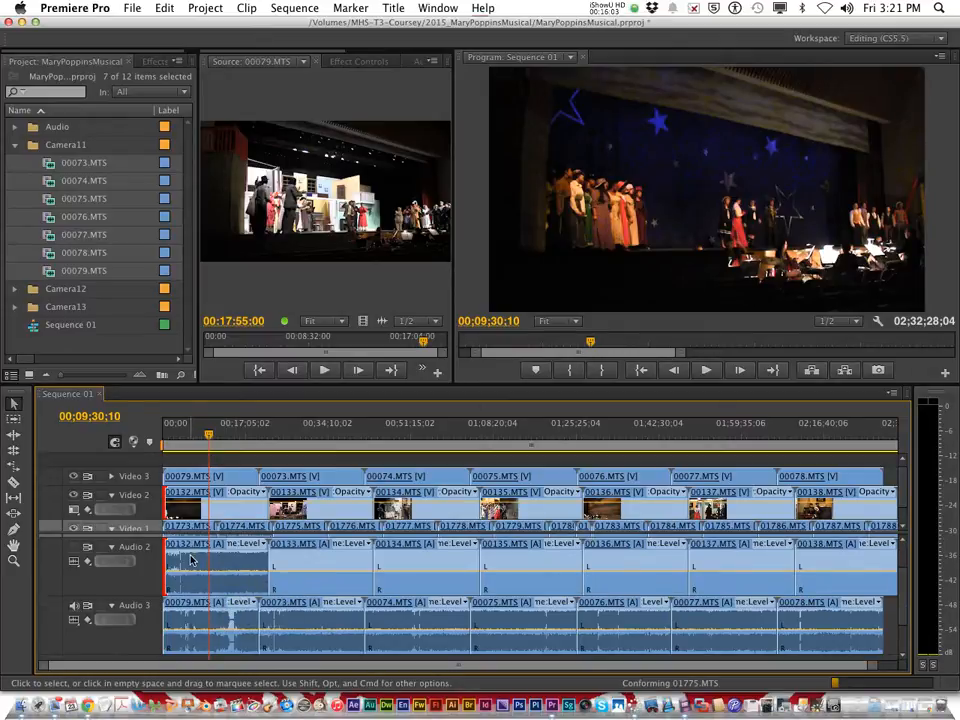
left_click_drag(208, 437, 162, 437)
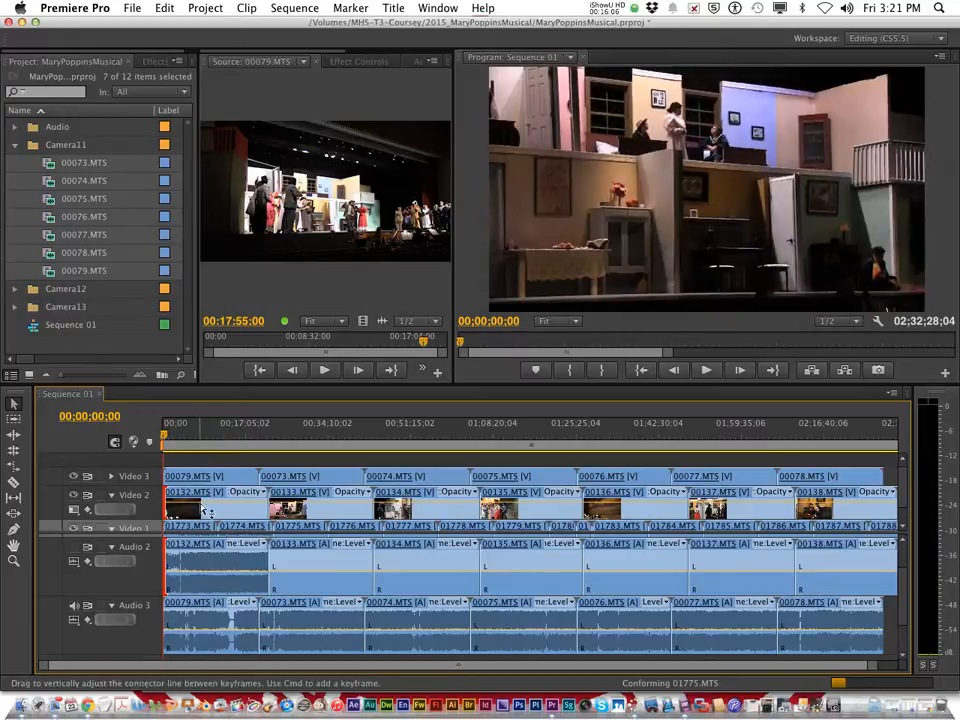
key("space")
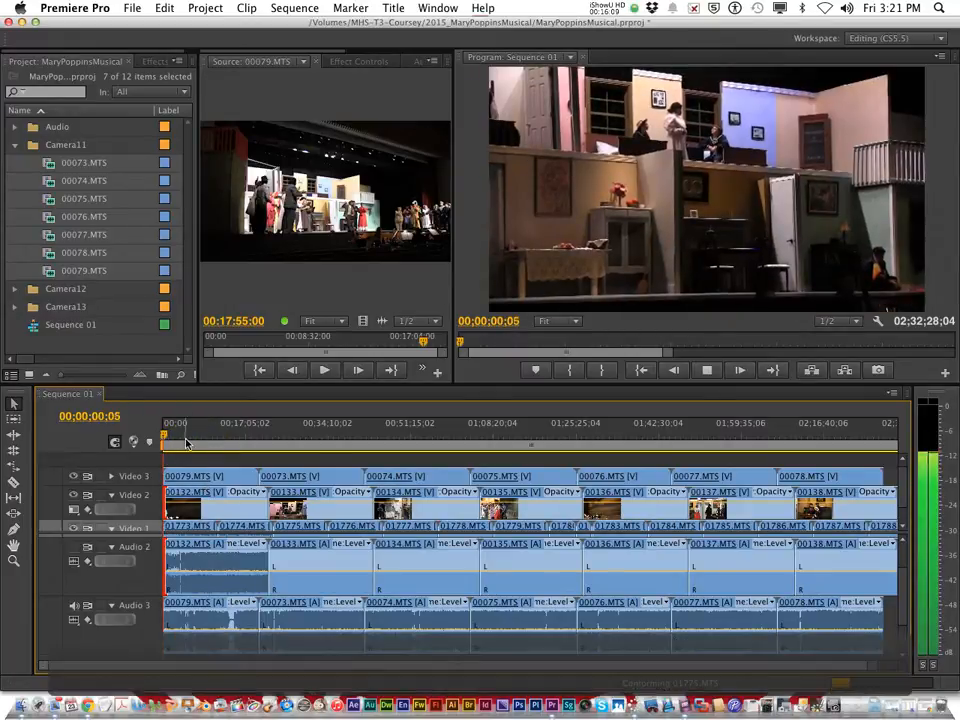
key("space")
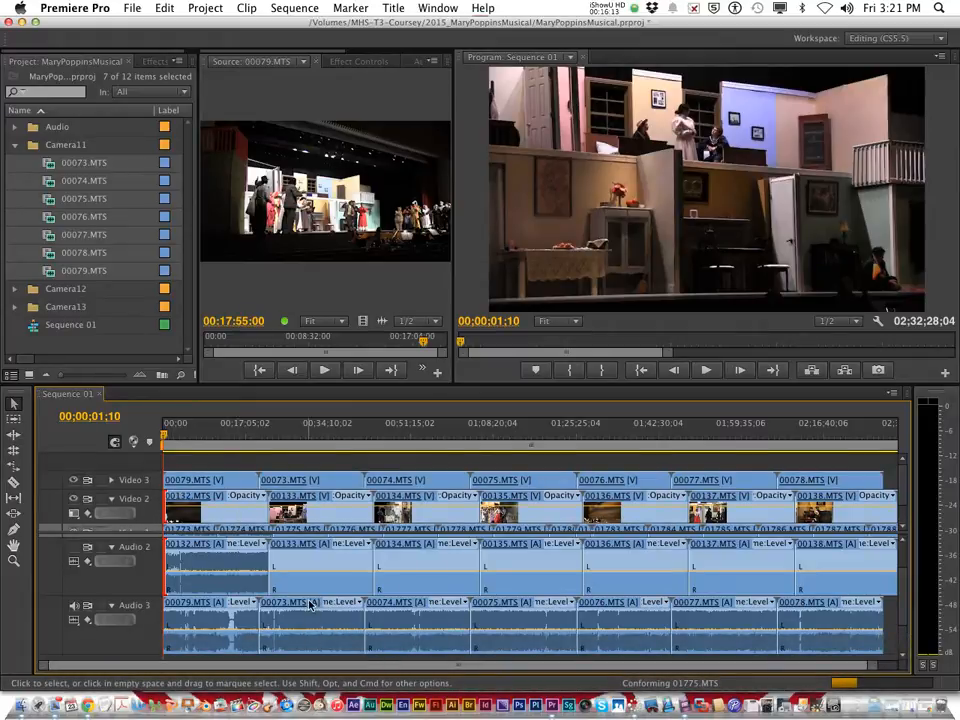
Compare the opening waveforms of 00132.MTS on Audio 2 and 00079.MTS on Audio 3, scrubbing through the first 19 seconds
key("equal")
key("equal")
key("equal")
key("equal")
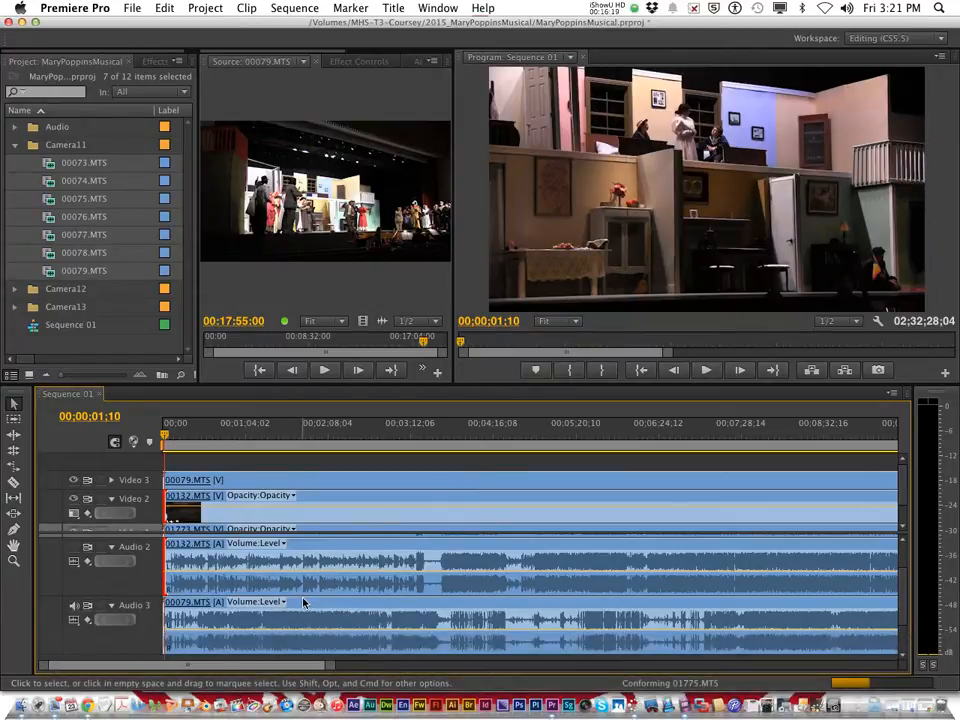
key("equal")
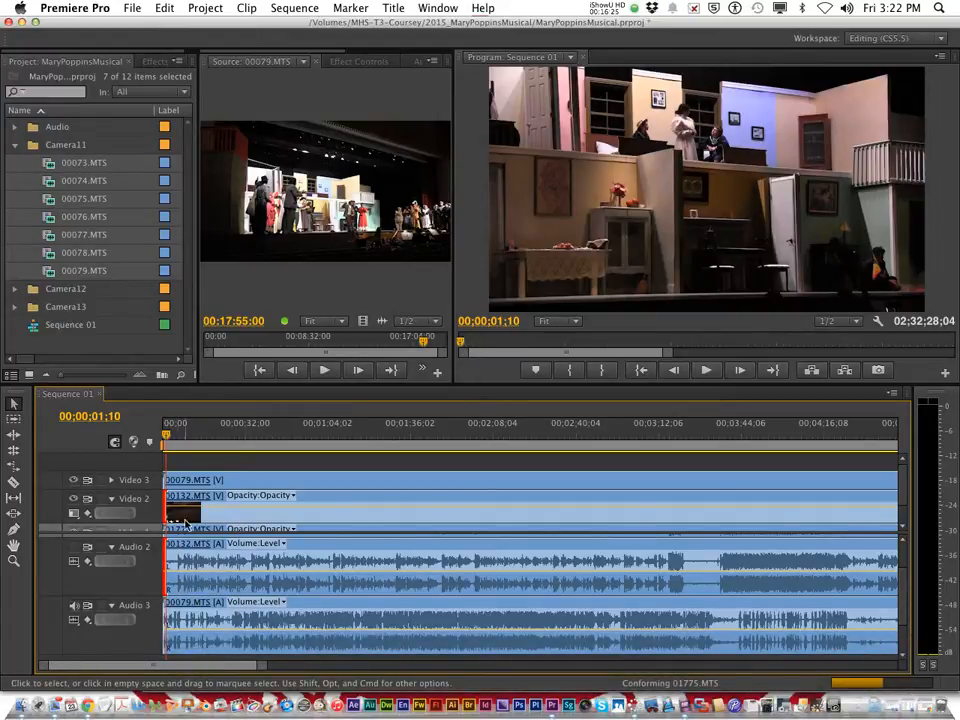
left_click(166, 434)
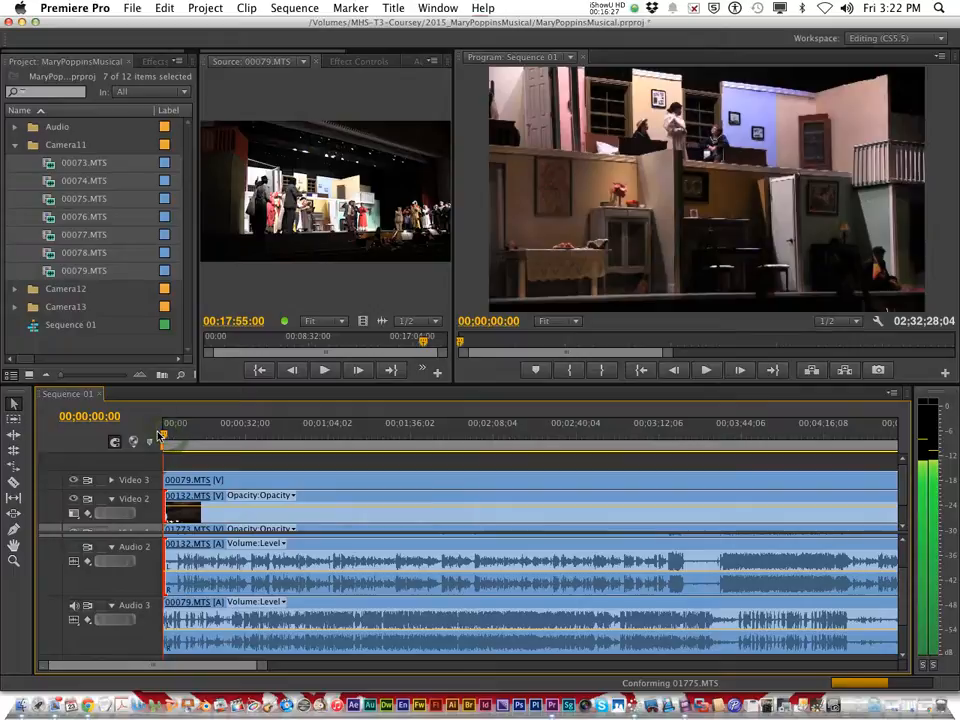
left_click_drag(166, 434, 212, 435)
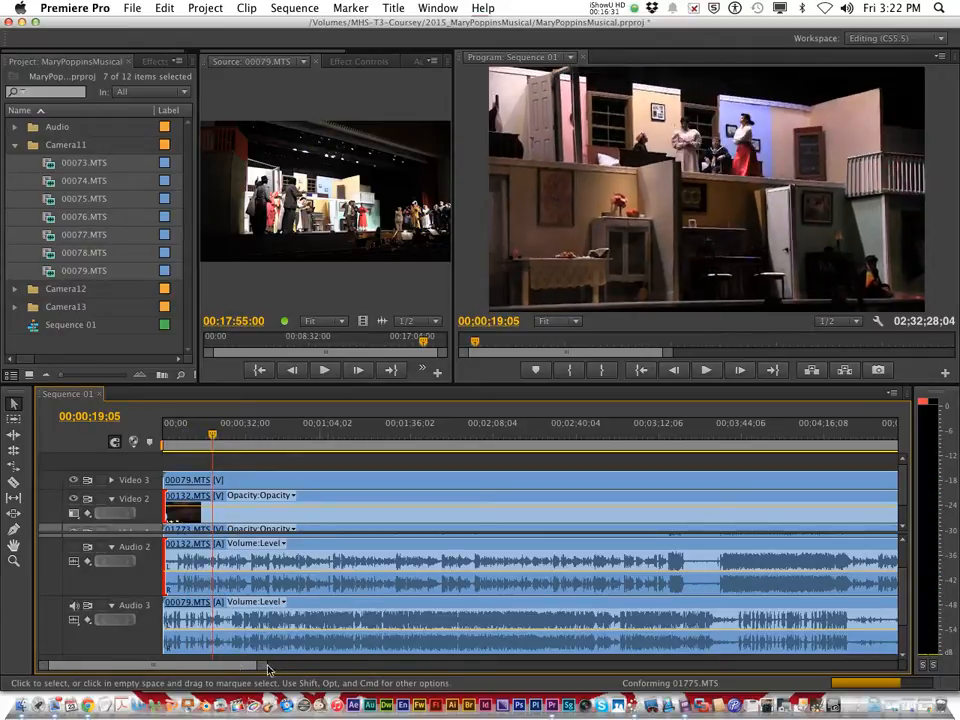
scroll(233, 668, "right", 5)
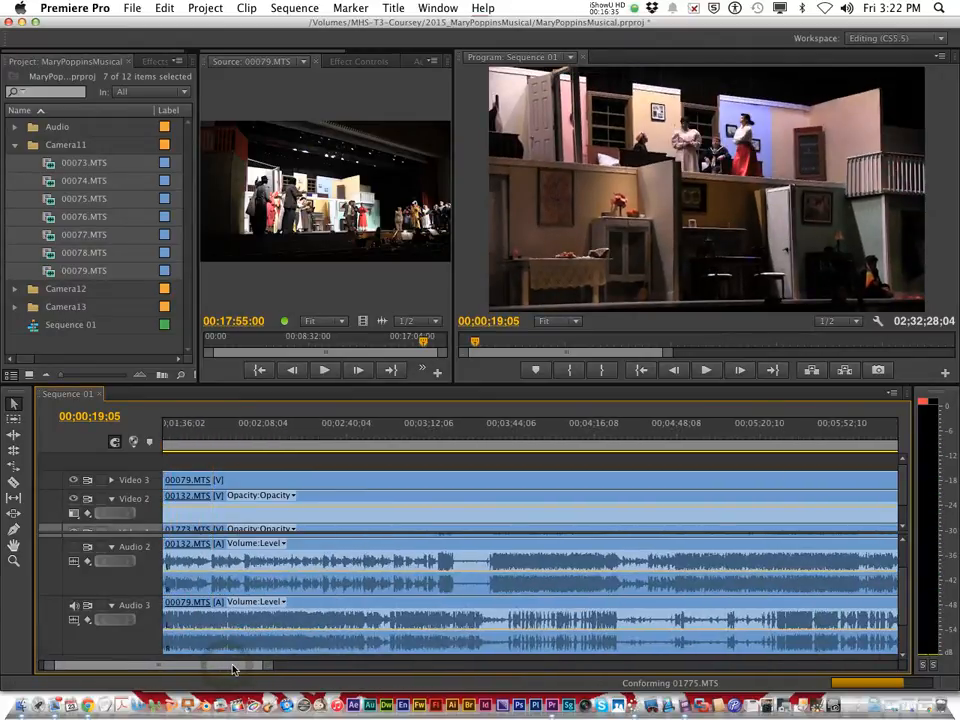
left_click_drag(233, 668, 218, 667)
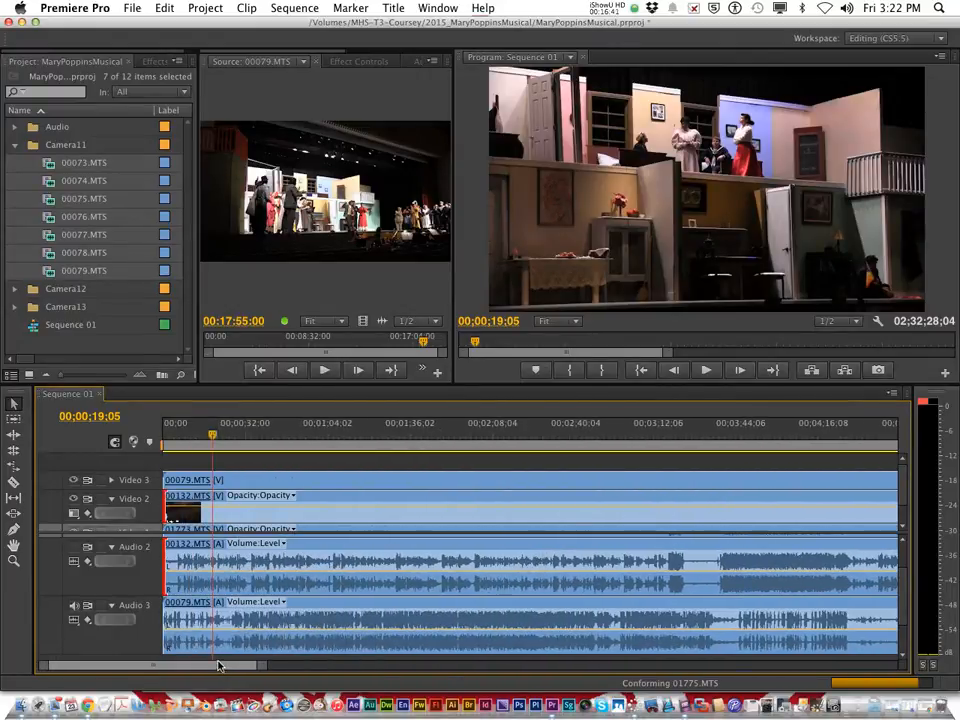
Try to match 00079.MTS to the 00132.MTS waveform by shifting it to start about 4 seconds into the sequence
left_click_drag(324, 610, 401, 614)
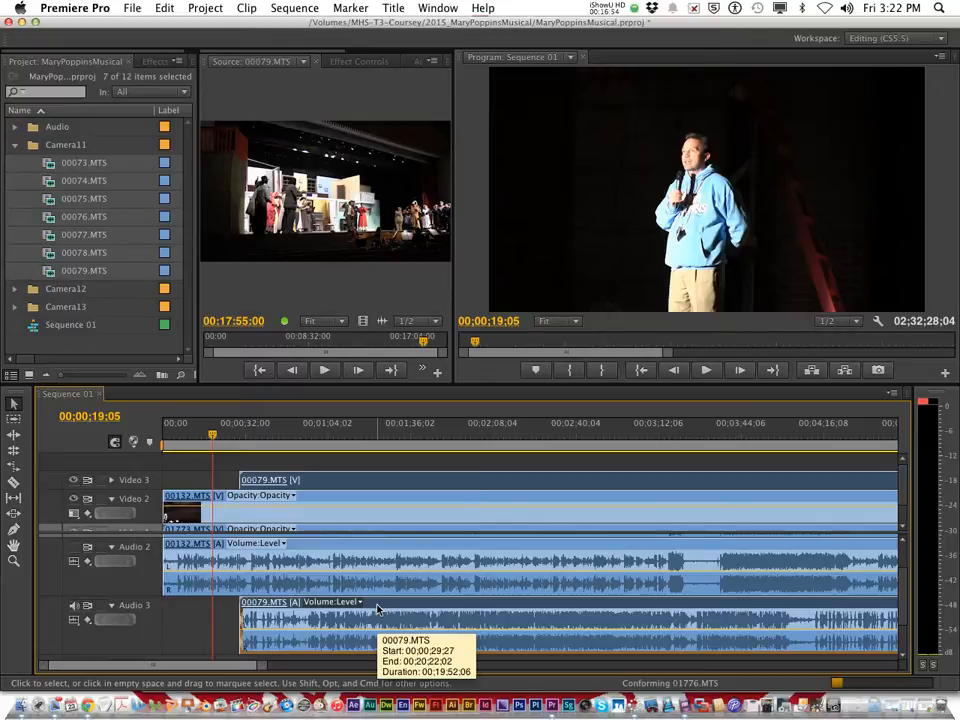
left_click_drag(377, 608, 332, 607)
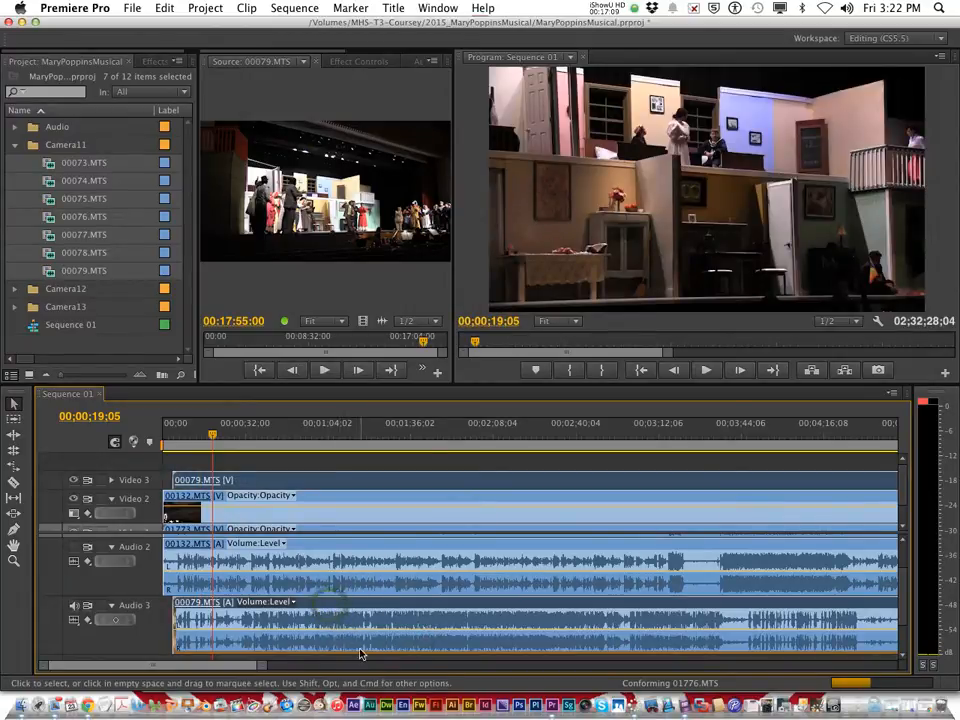
scroll(242, 669, "right", 5)
scroll(252, 669, "right", 10)
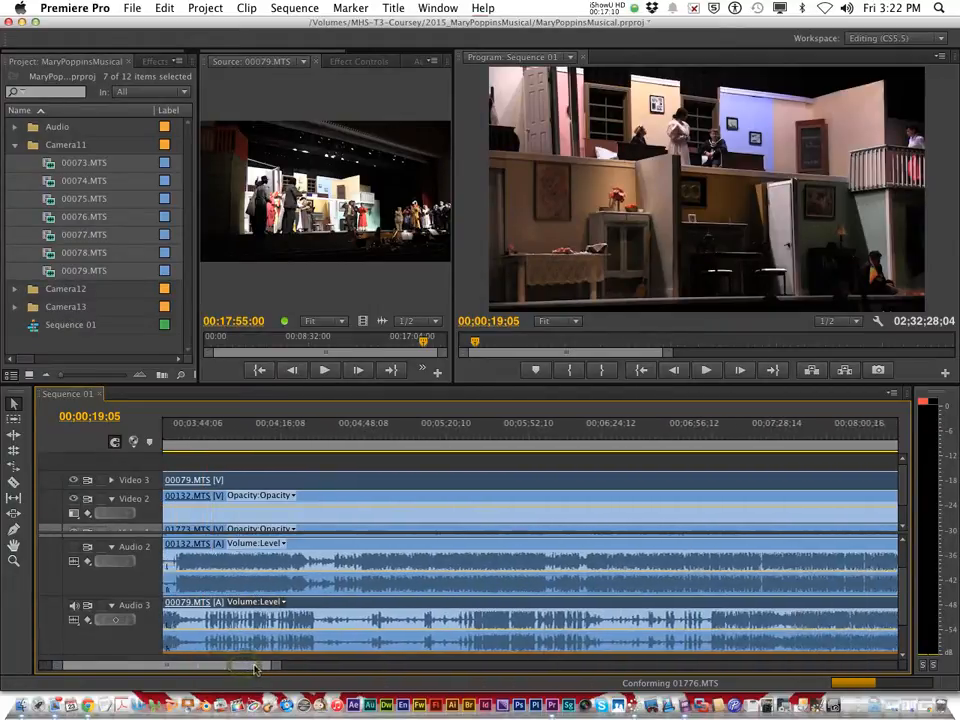
scroll(250, 668, "left", 10)
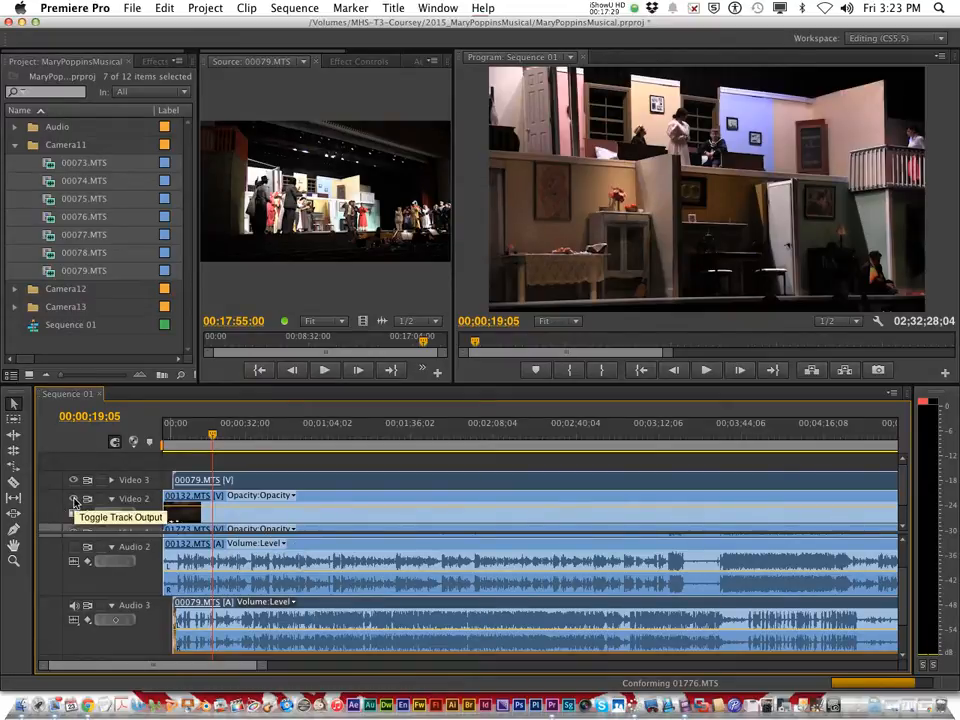
Play the sequence from 00;00;03;06 to check the sync, and open 00073.MTS in the source monitor for comparison
scroll(100, 570, "up", 2)
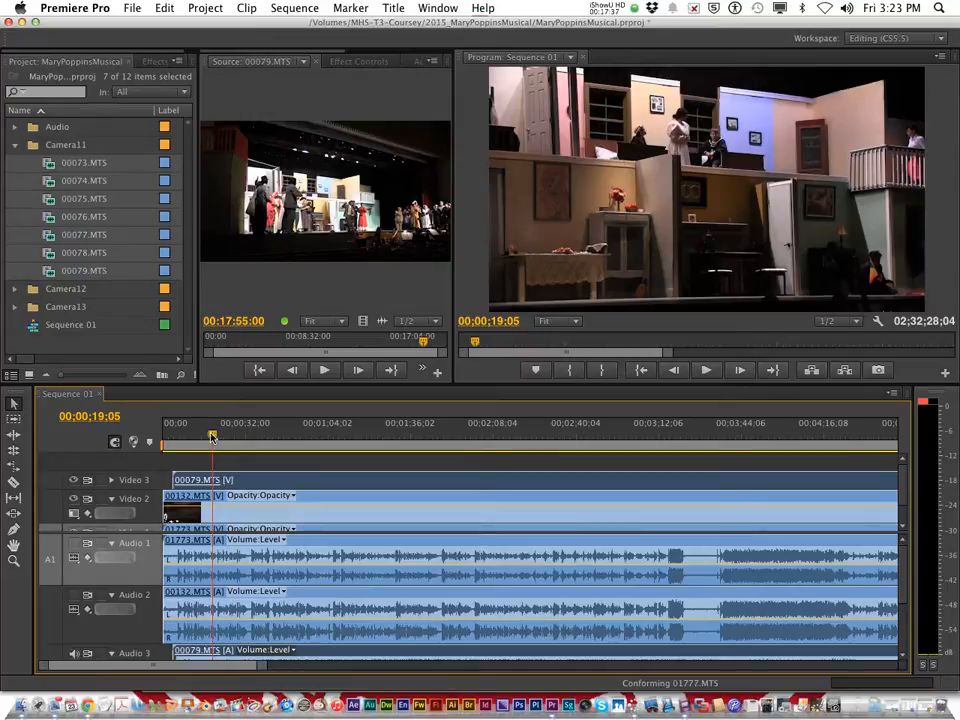
left_click_drag(212, 436, 170, 436)
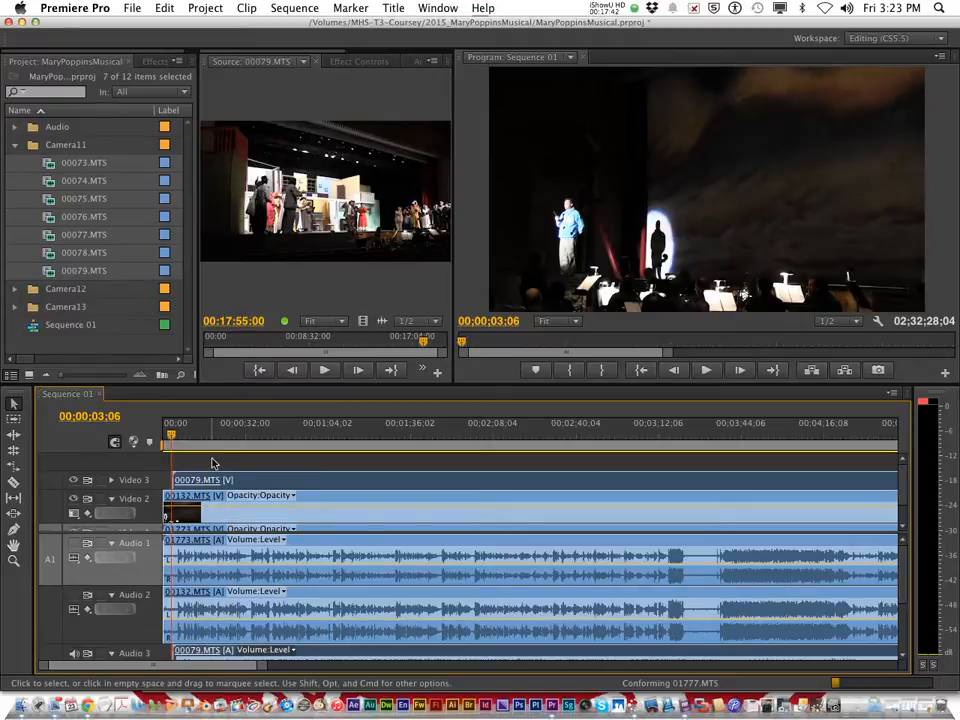
key("space")
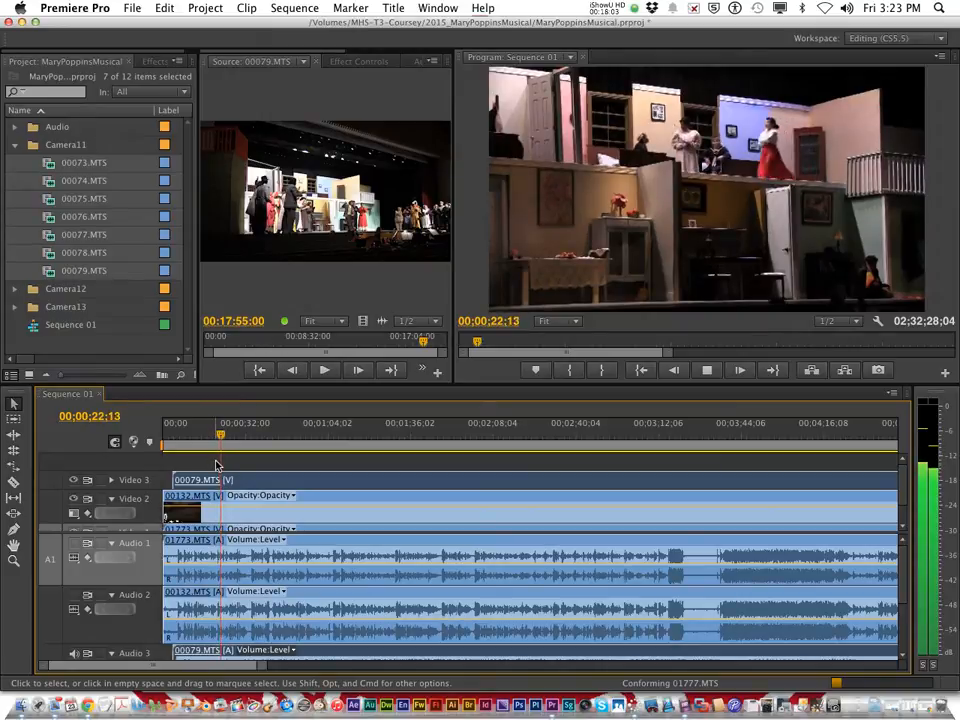
key("space")
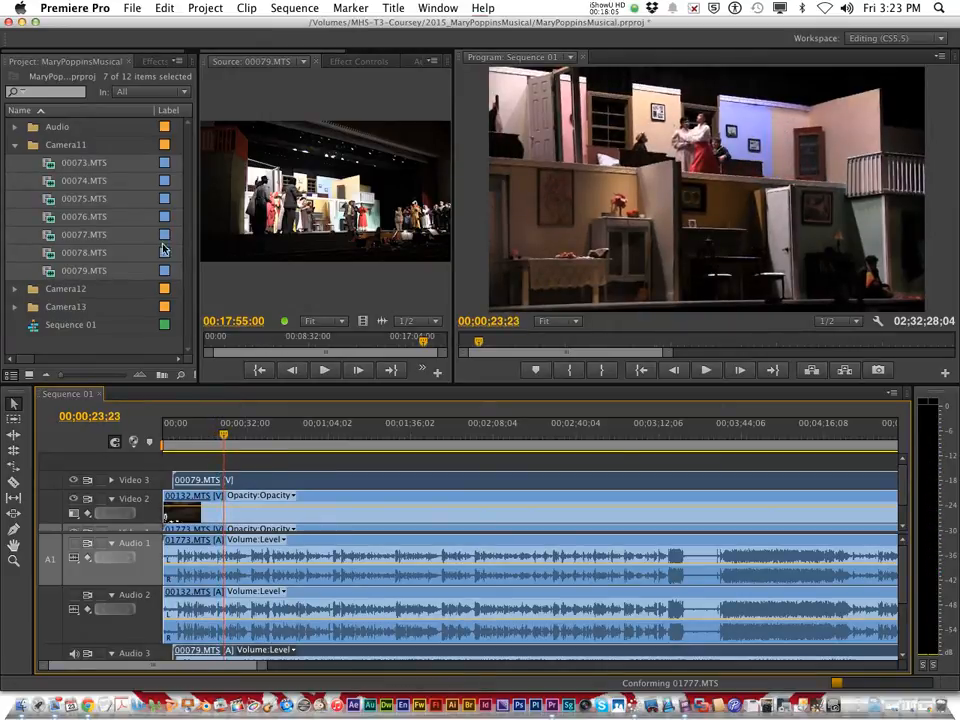
double_click(48, 162)
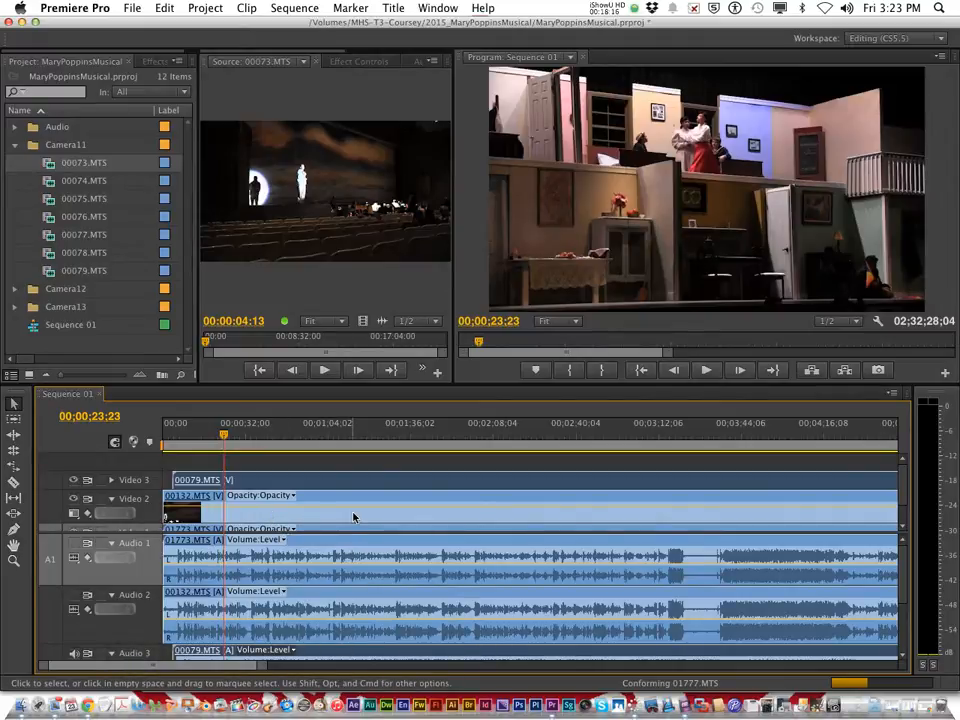
Move 00079.MTS behind 00078.MTS on Video 3, and shift all Camera11 clips so 00073.MTS starts the sequence
key("minus")
key("minus")
key("minus")
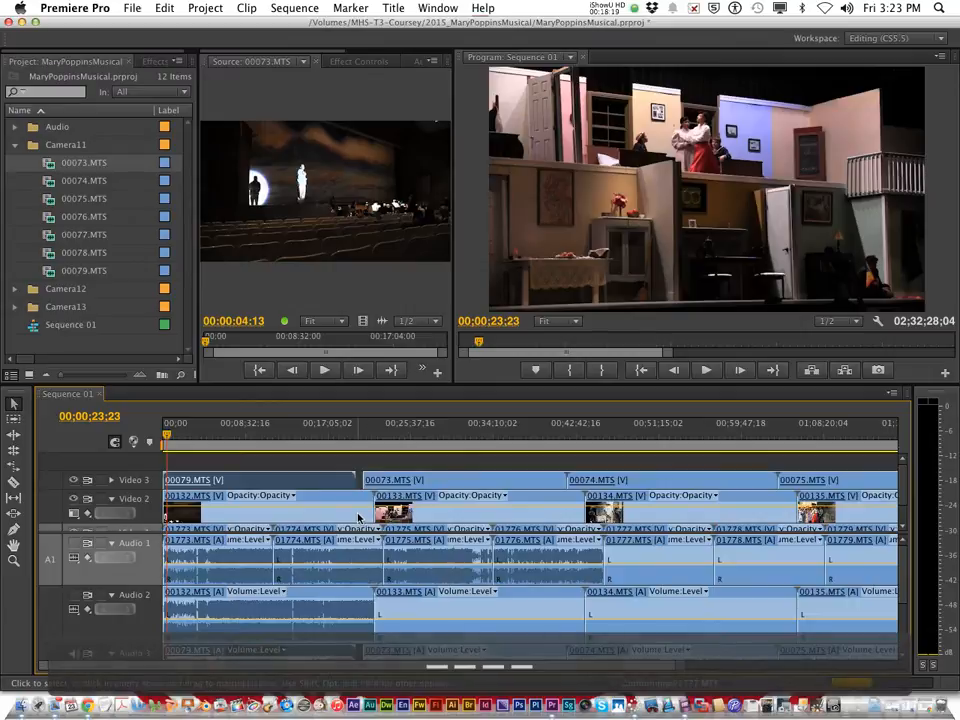
key("minus")
key("backslash")
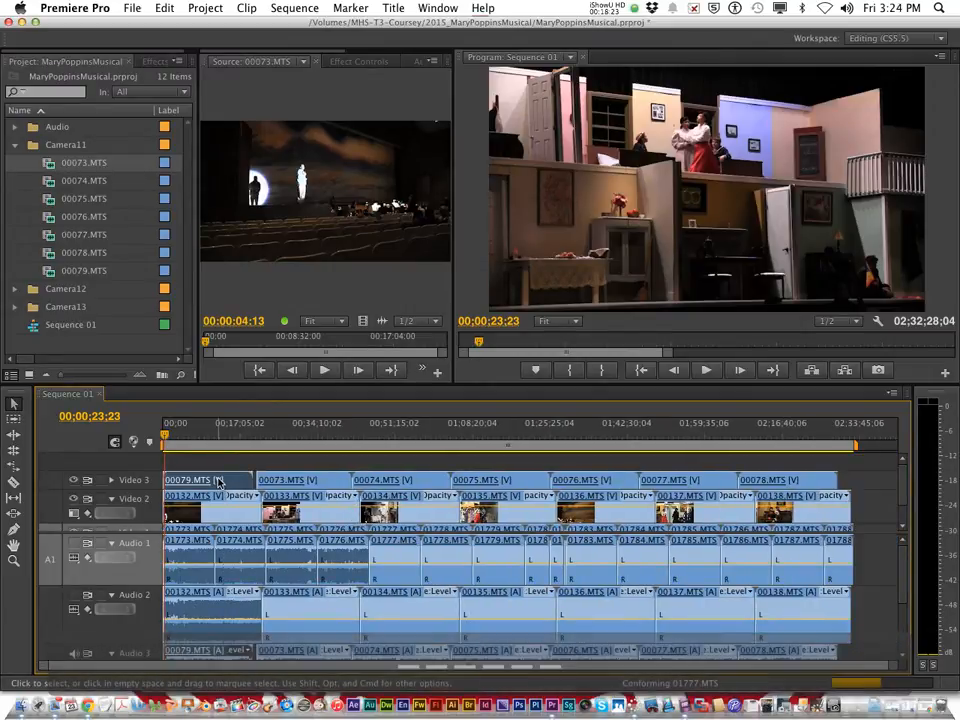
left_click_drag(218, 482, 893, 484)
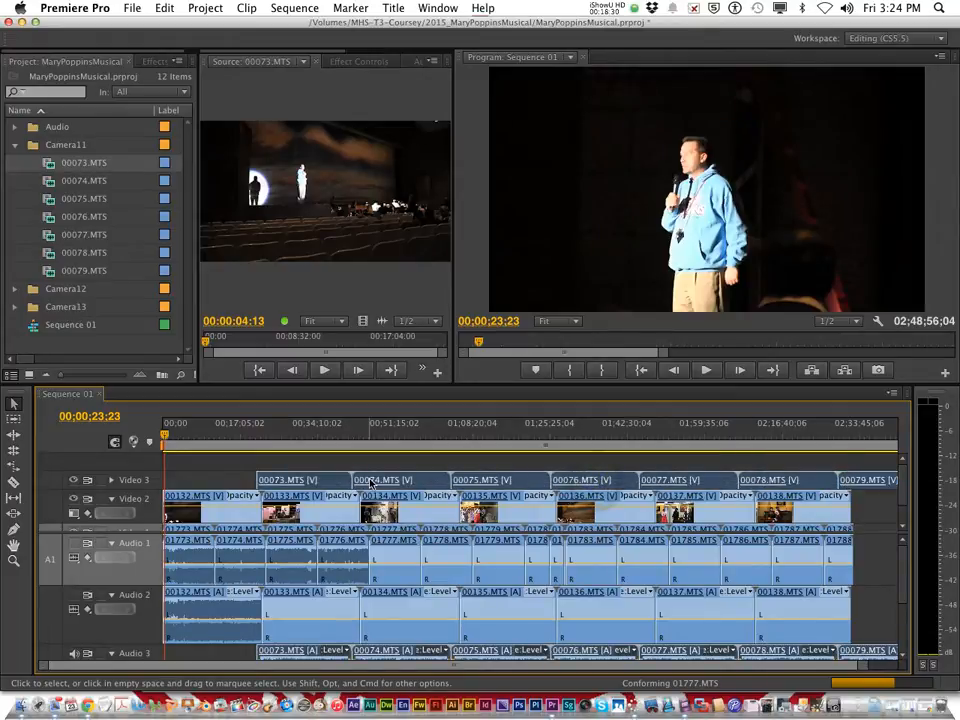
left_click_drag(320, 483, 231, 484)
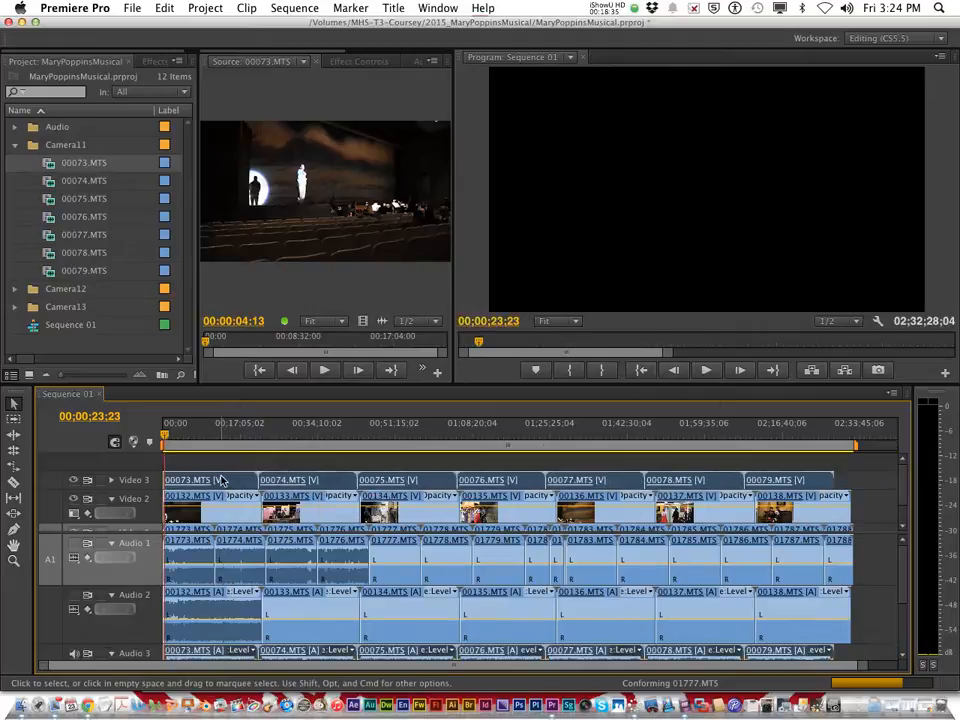
Shift the Camera11 clips later to roughly match the loud passage of 00073.MTS on Audio 3 with the Audio 2 waveform
scroll(344, 510, "down", 1)
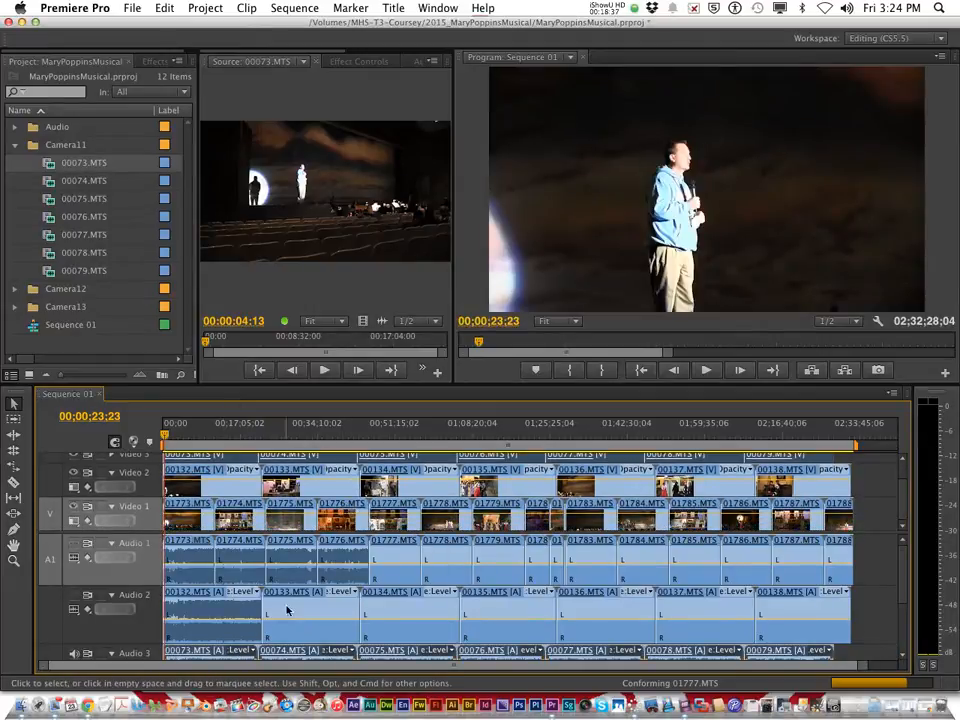
scroll(272, 605, "down", 3)
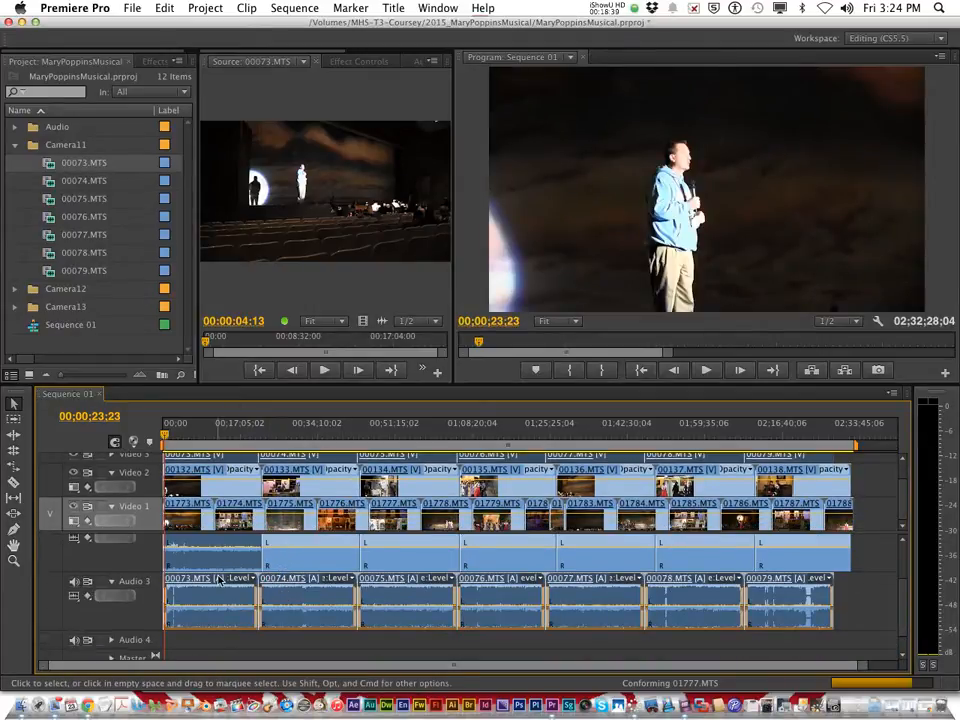
key("equal")
key("equal")
key("equal")
key("equal")
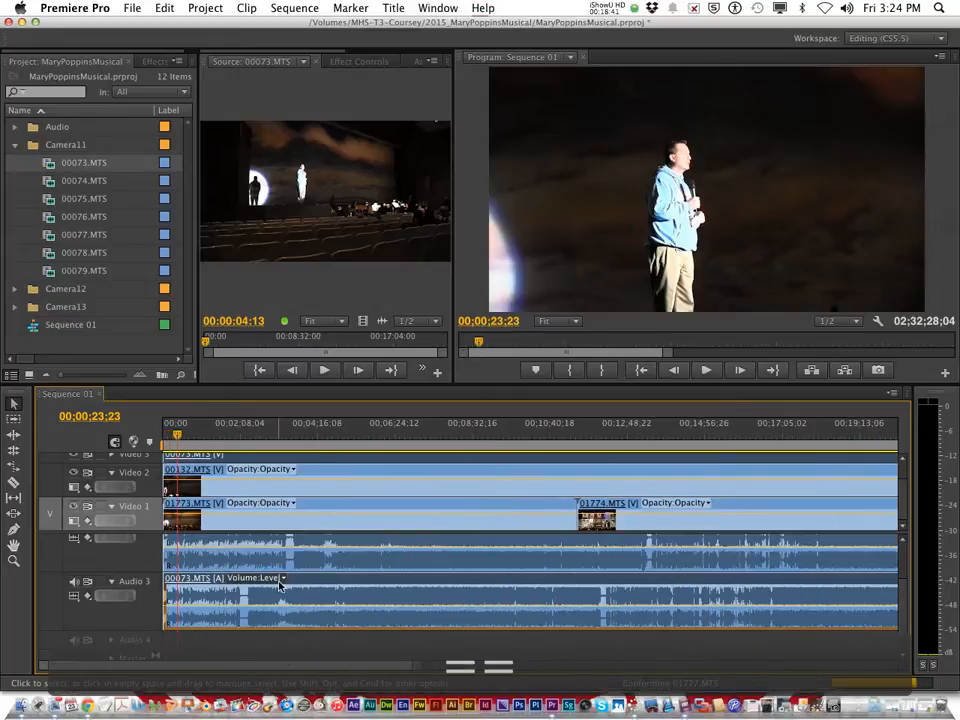
key("equal")
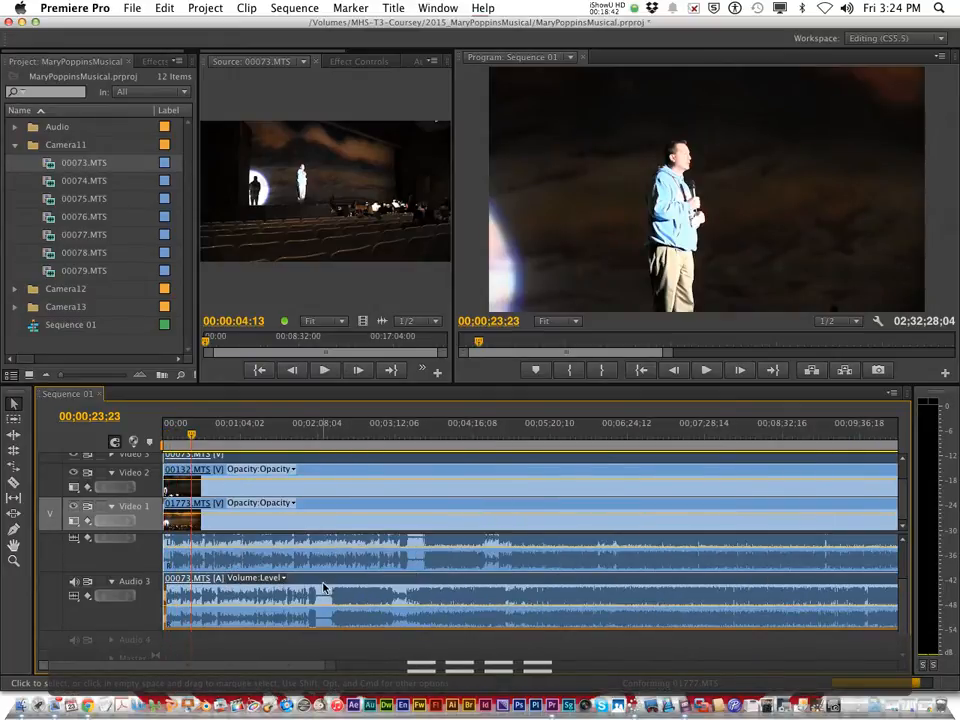
left_click_drag(383, 588, 420, 583)
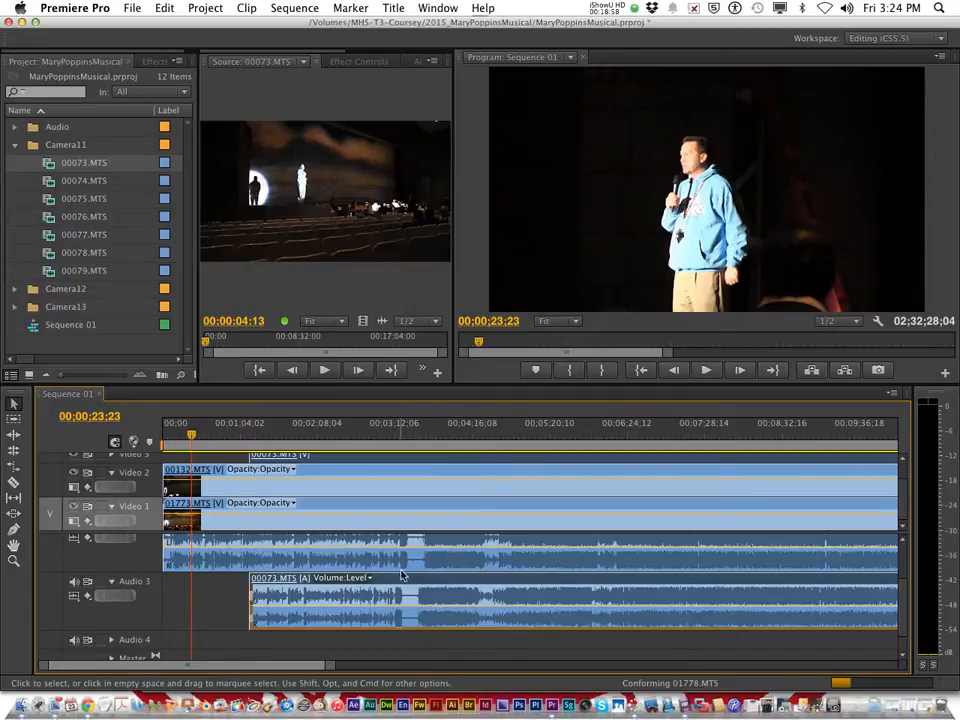
Fine-align the Camera11 clips with the Audio 2 waveform so that 00073.MTS starts at 00;01;16;07
key("equal")
key("equal")
left_click_drag(188, 666, 197, 667)
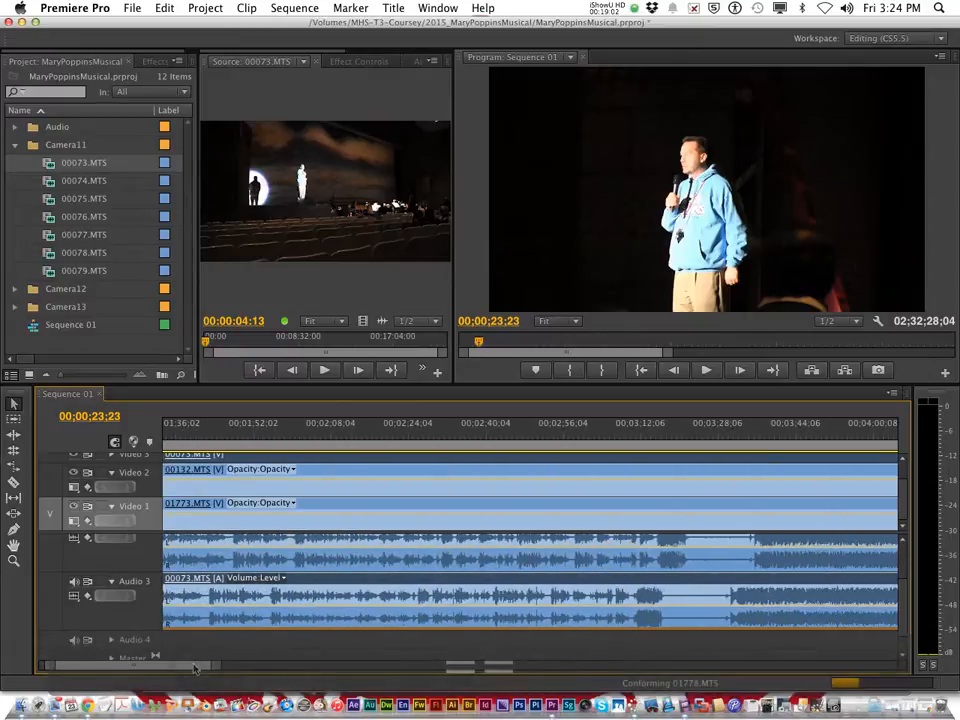
left_click_drag(452, 585, 477, 583)
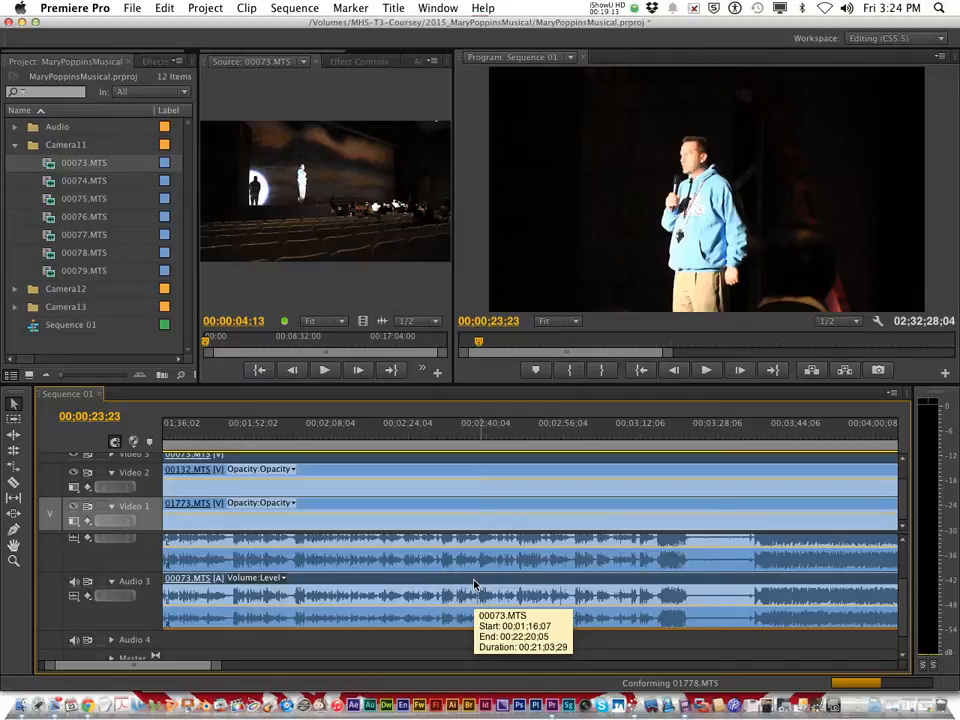
left_click(617, 12)
left_click(617, 12)
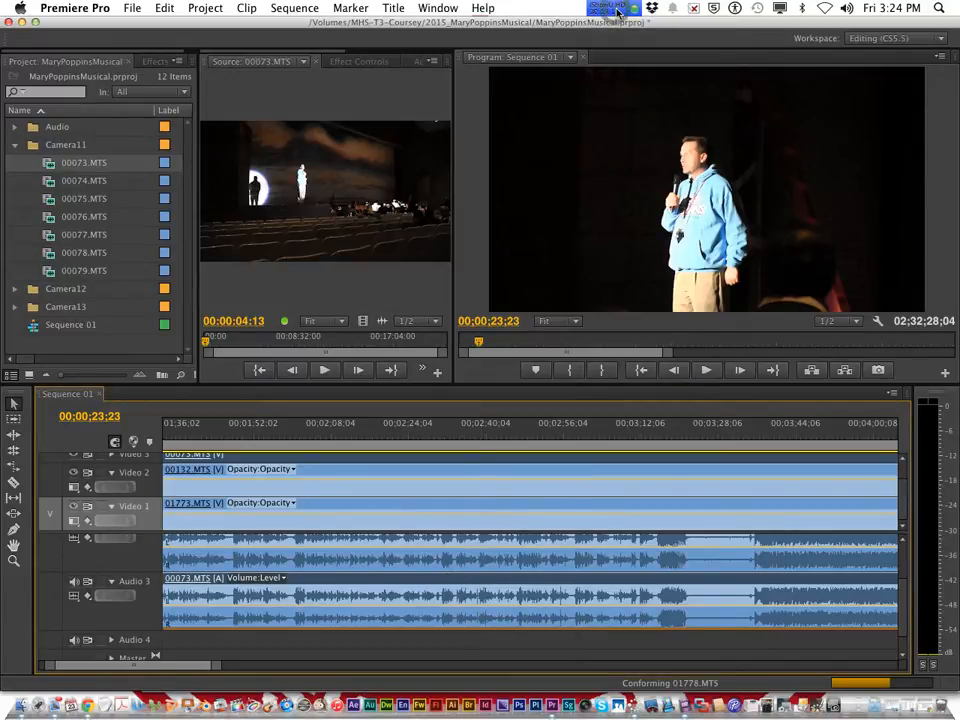
left_click(617, 12)
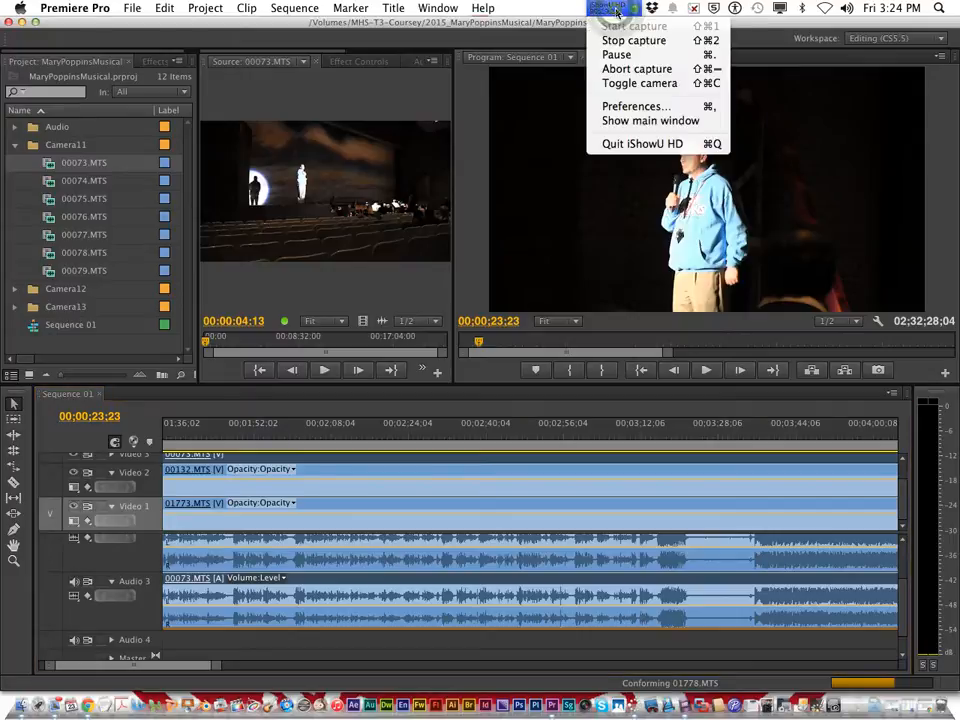
left_click(620, 55)
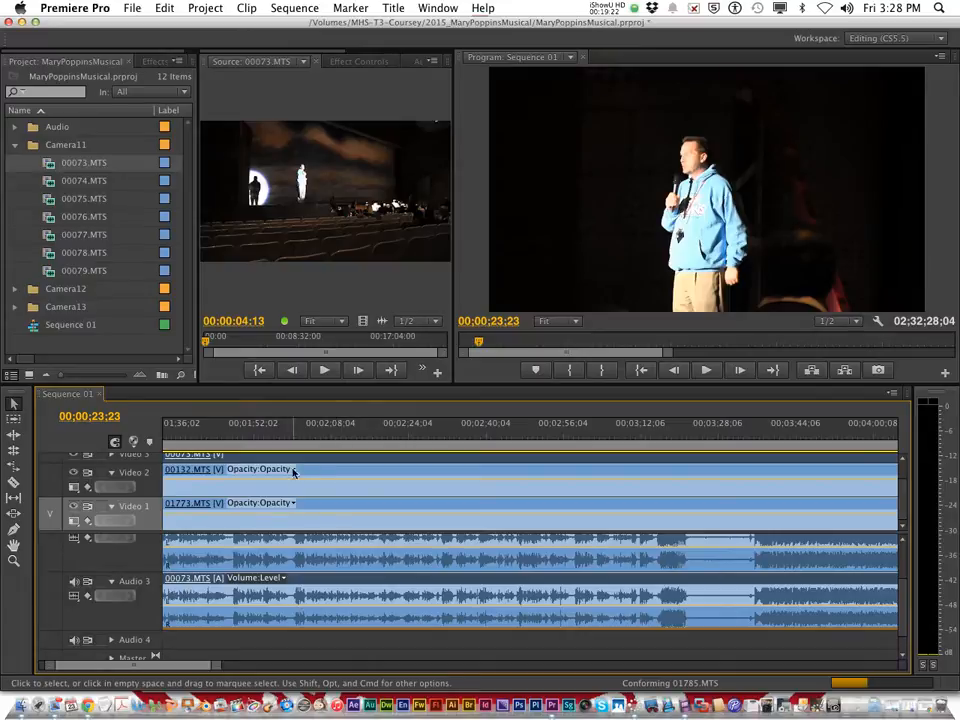
scroll(280, 578, "up", 3)
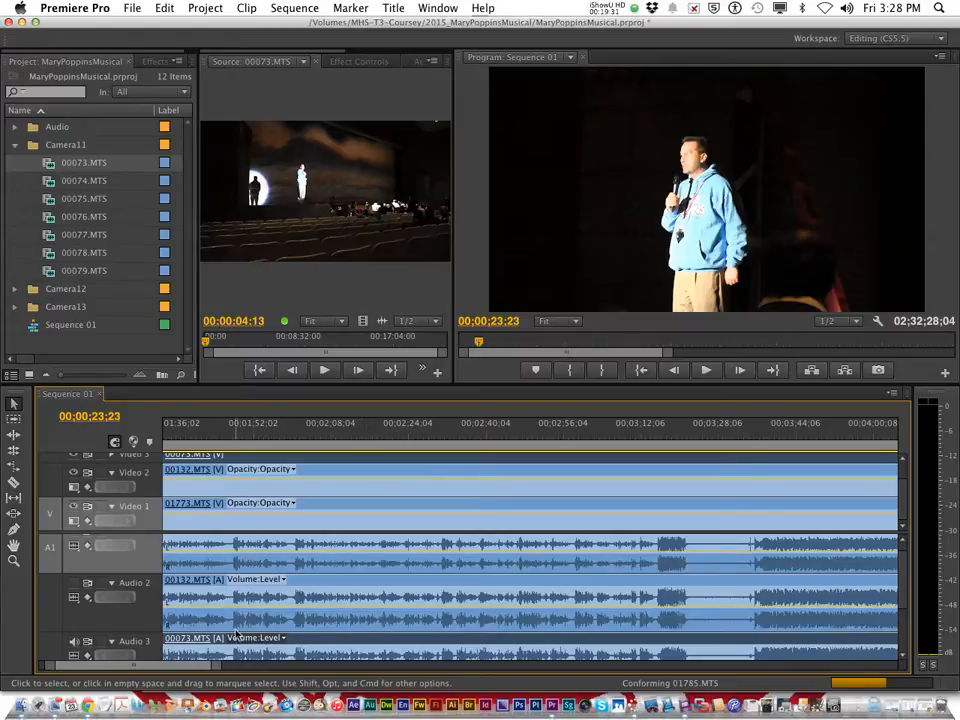
Inspect the waveforms and clip joins up to about the 22-minute mark, and play the sequence briefly from its start
left_click(203, 672)
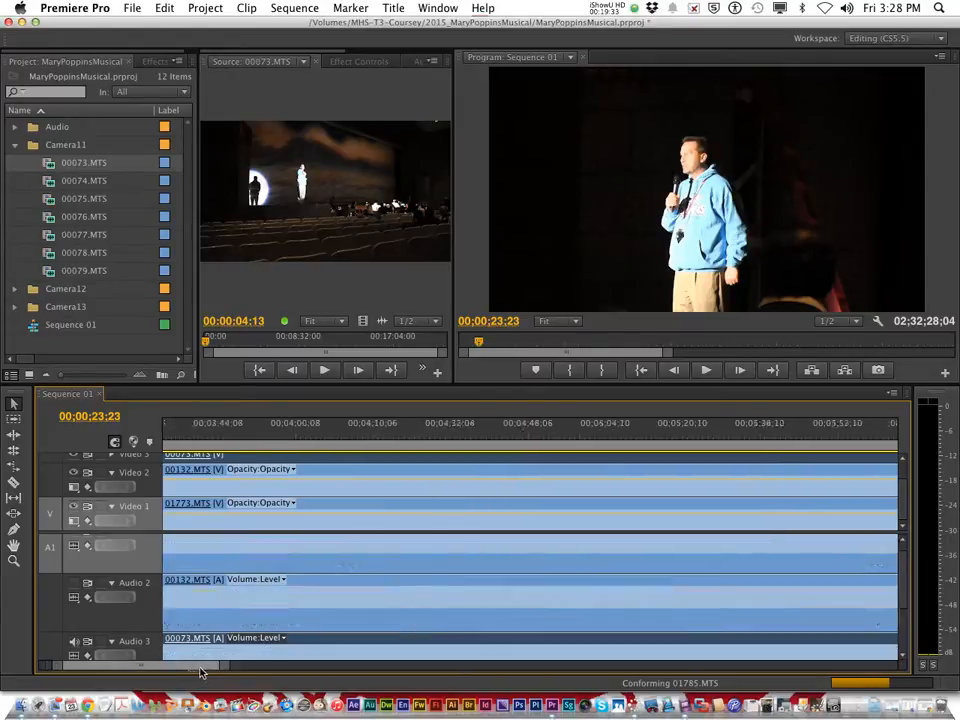
left_click_drag(203, 672, 298, 628)
left_click_drag(270, 671, 304, 667)
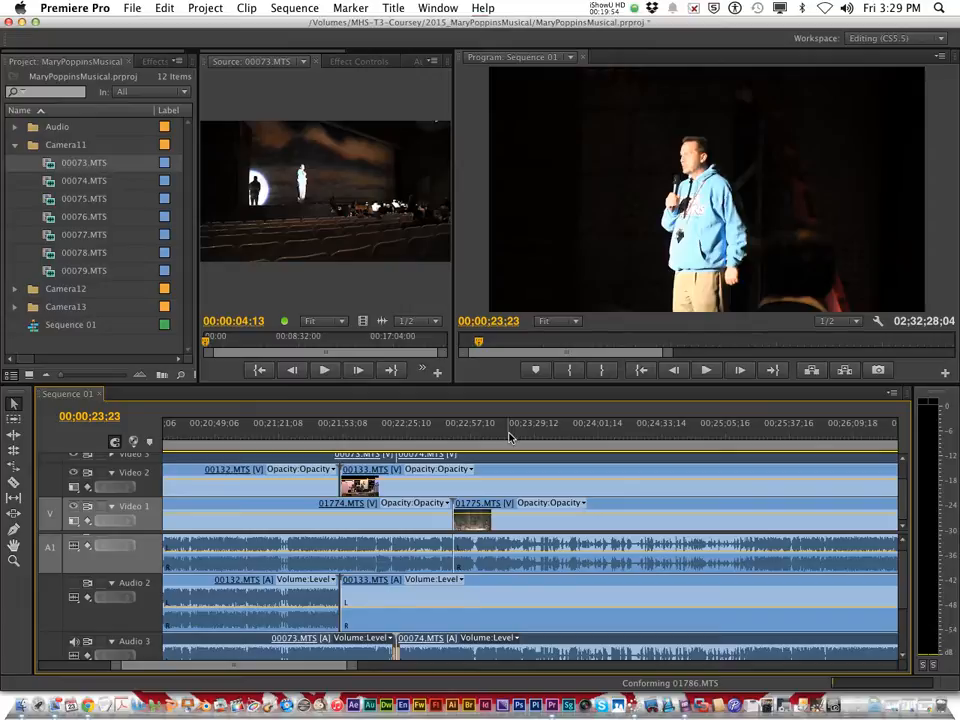
left_click_drag(280, 670, 176, 670)
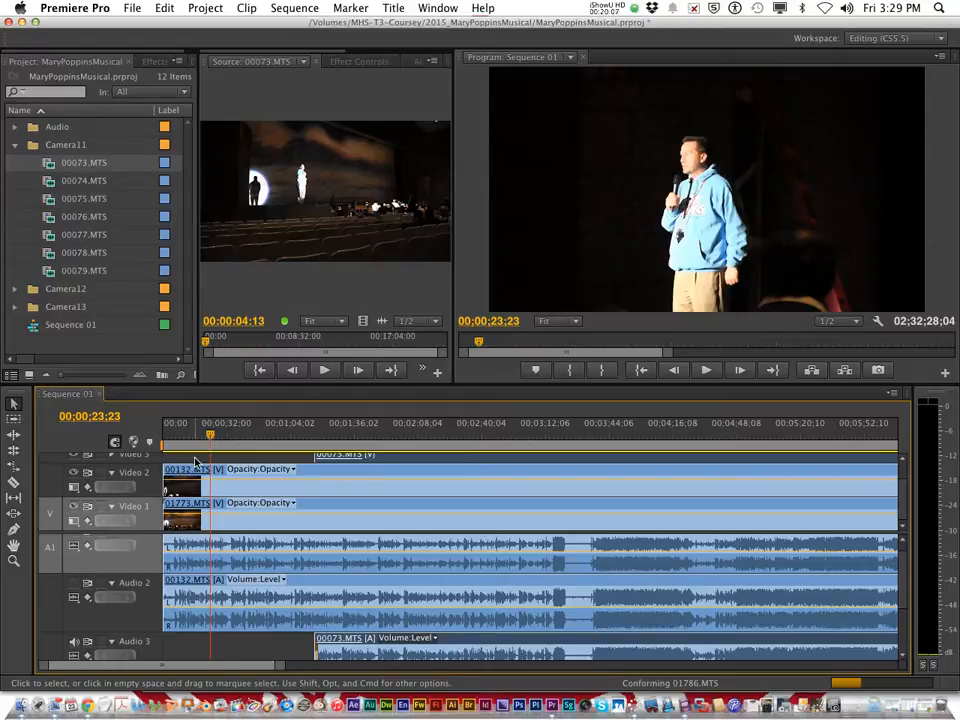
left_click_drag(205, 437, 199, 437)
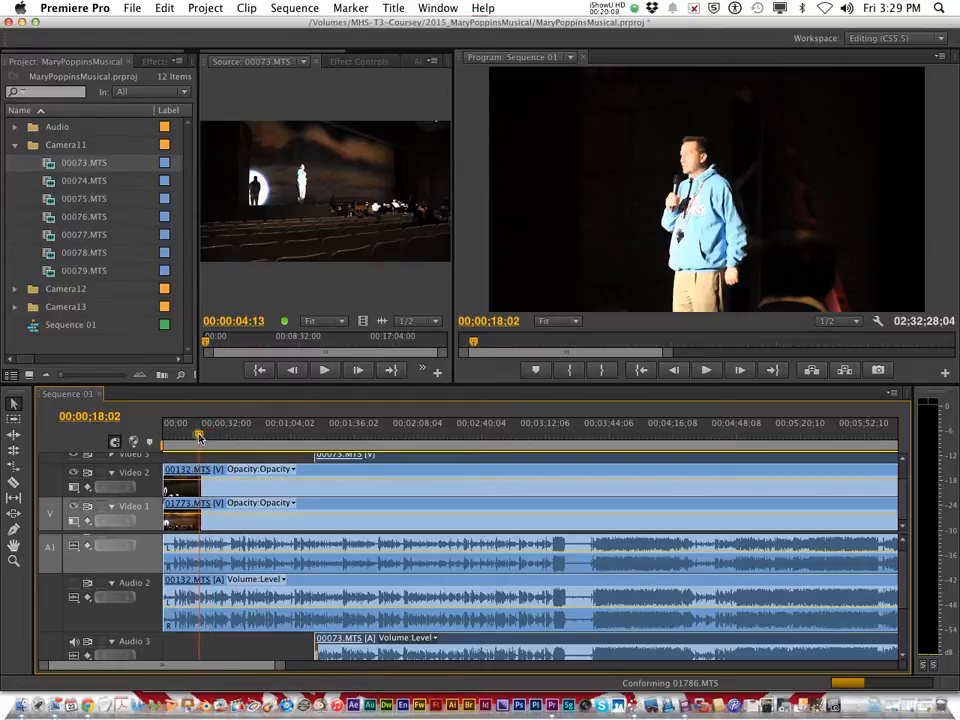
left_click_drag(168, 437, 163, 438)
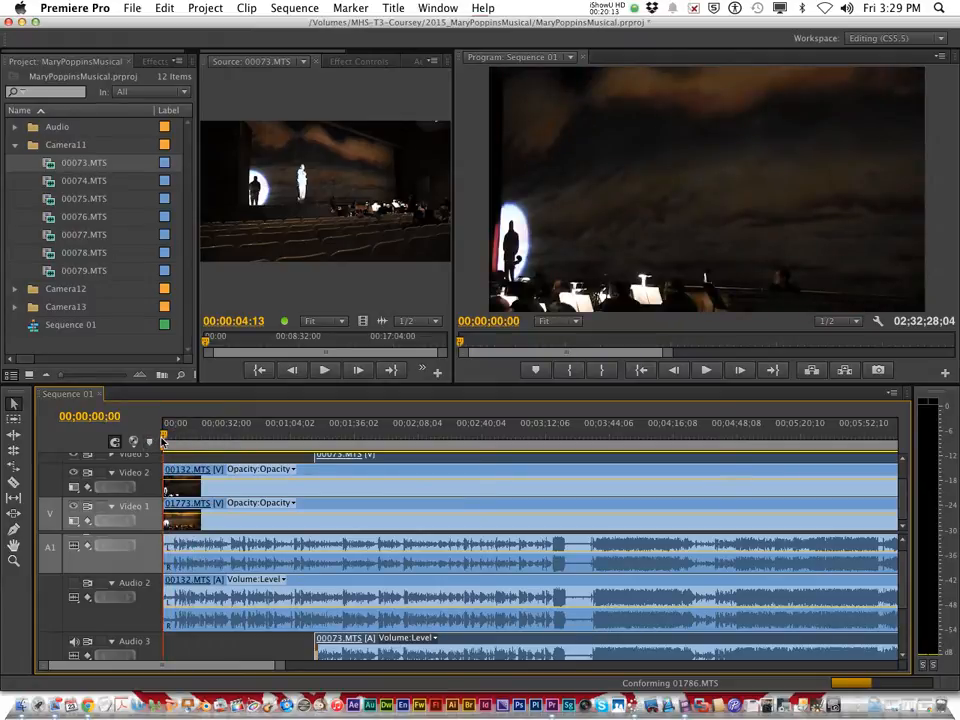
key("space")
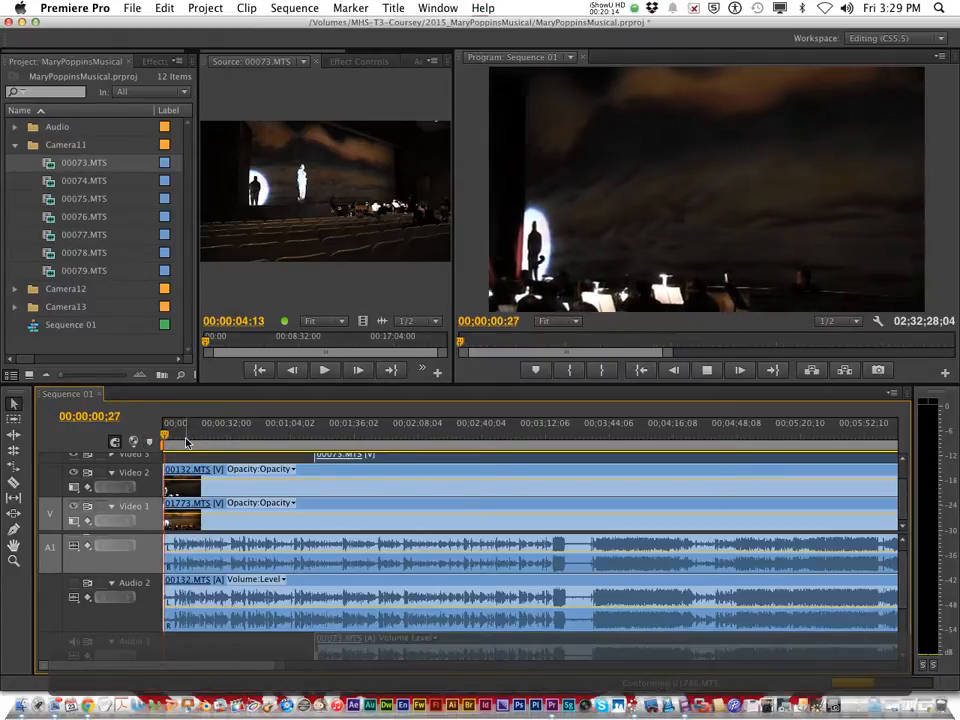
key("space")
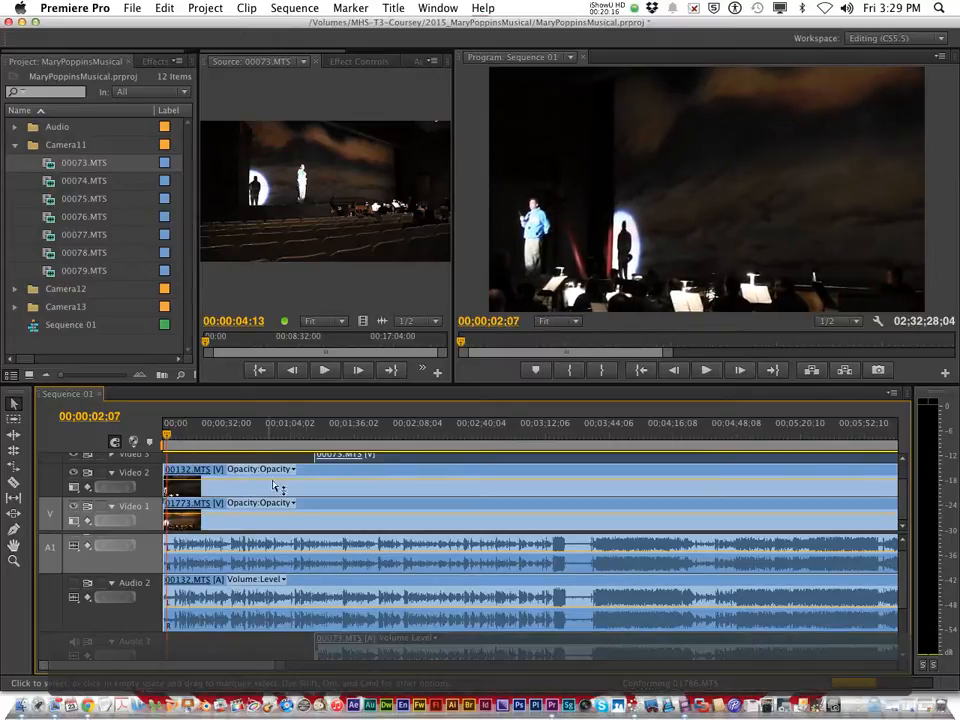
Extend the head of 00073.MTS back to 00;00;25;11 and check its picture at 00;00;27;18
left_click_drag(312, 645, 212, 643)
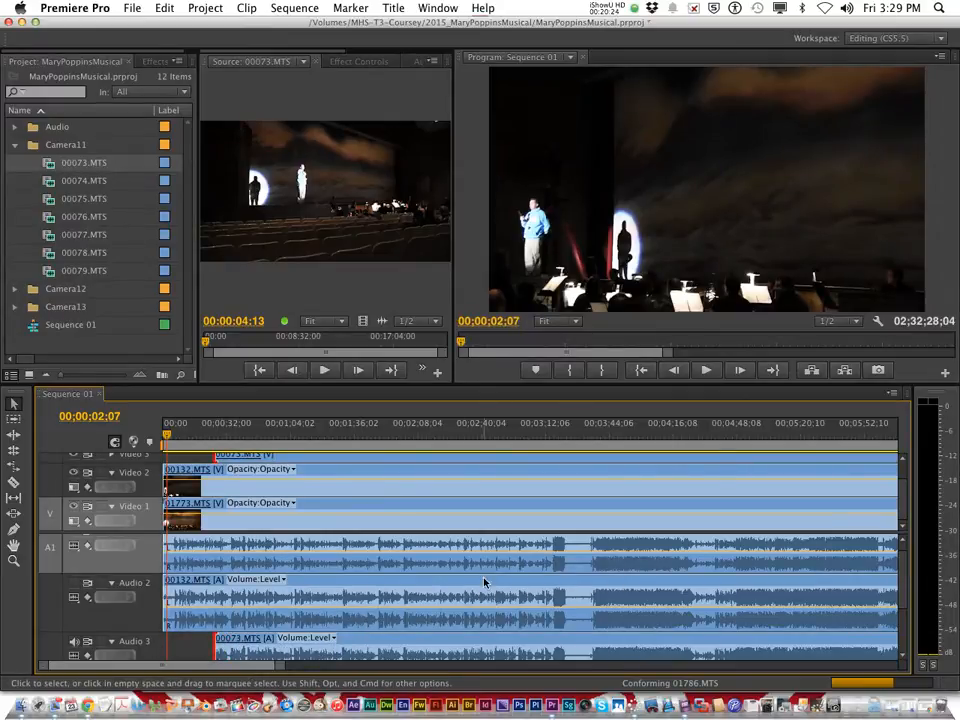
left_click_drag(277, 669, 292, 669)
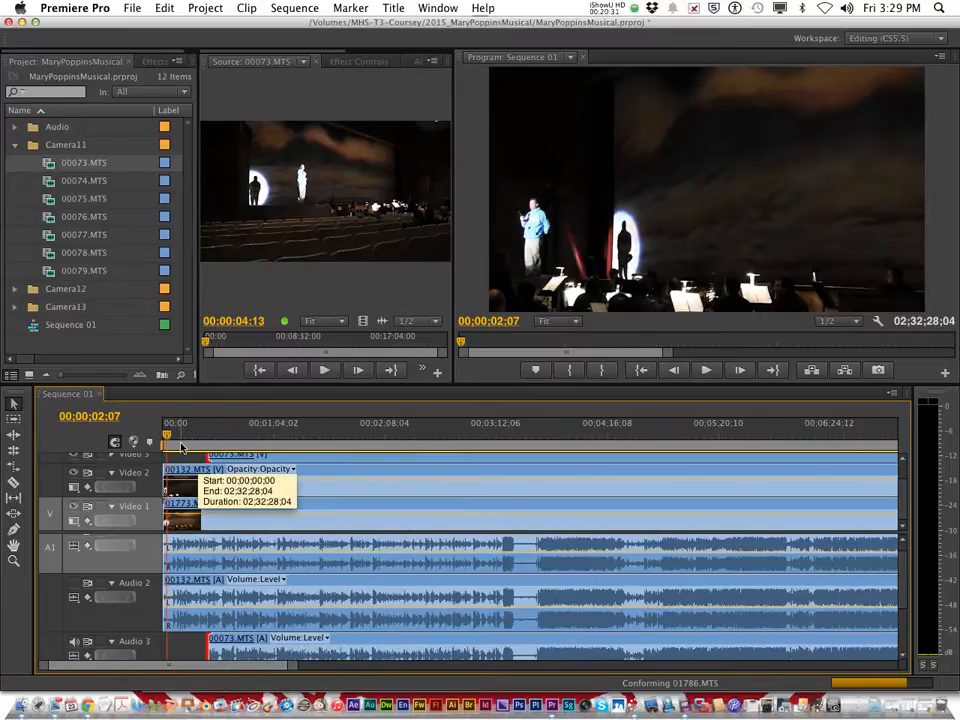
left_click_drag(169, 441, 210, 437)
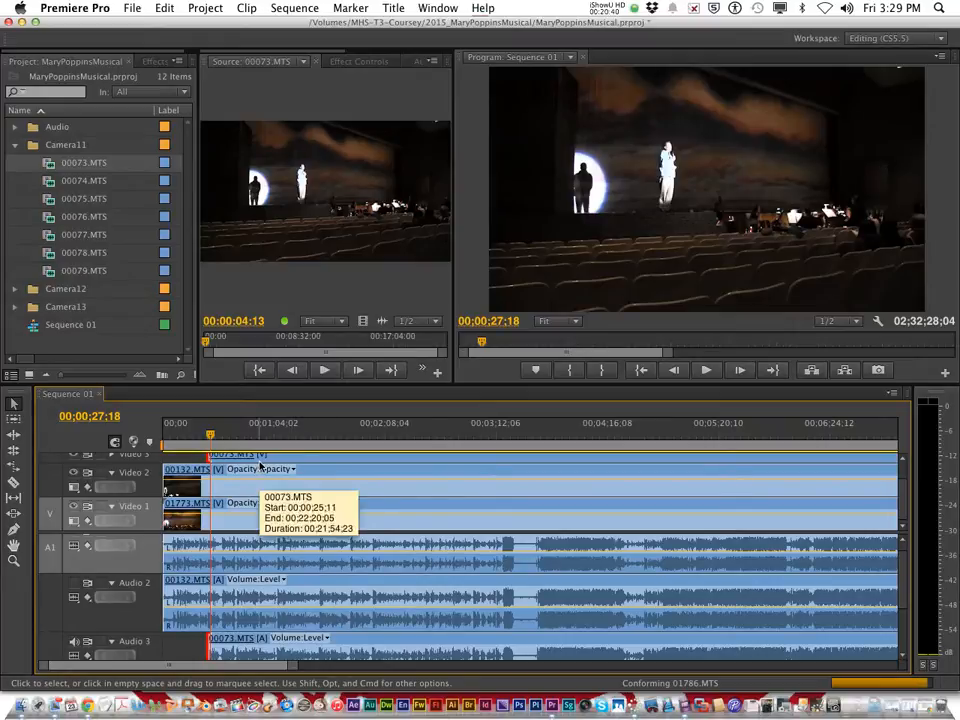
Mute Audio 3 and enable Audio 2, and play the opening of the sequence to hear it
left_click_drag(210, 440, 157, 435)
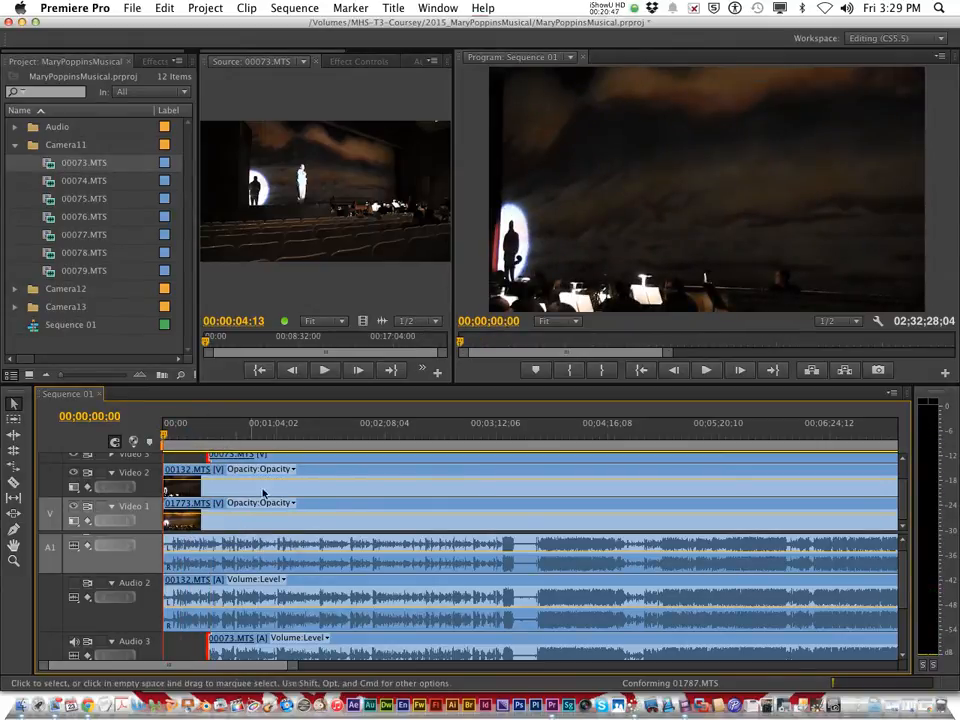
key("space")
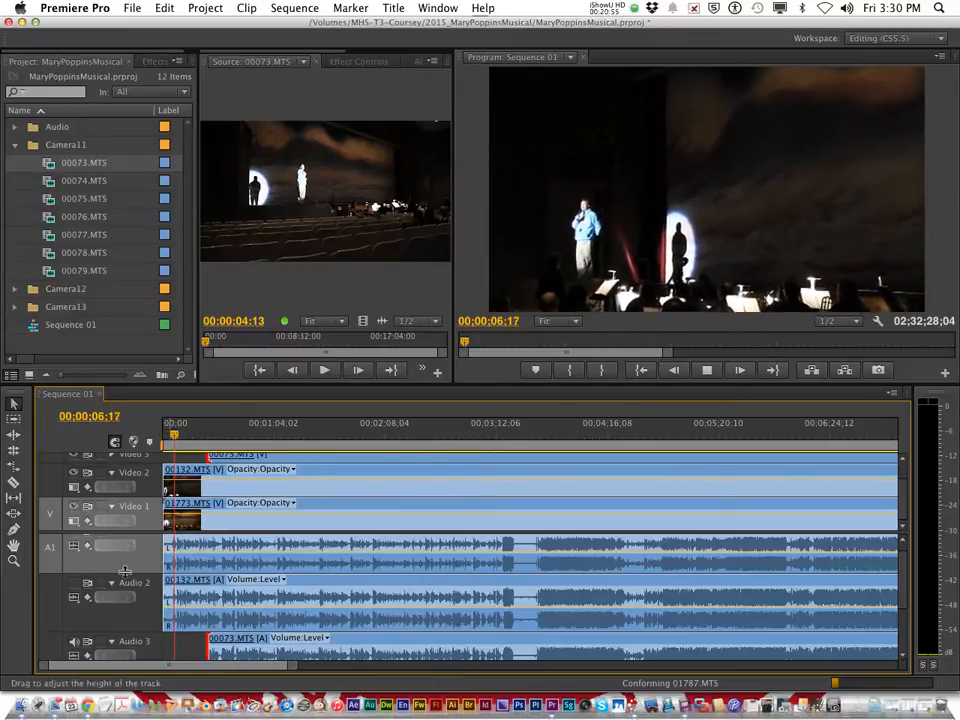
key("space")
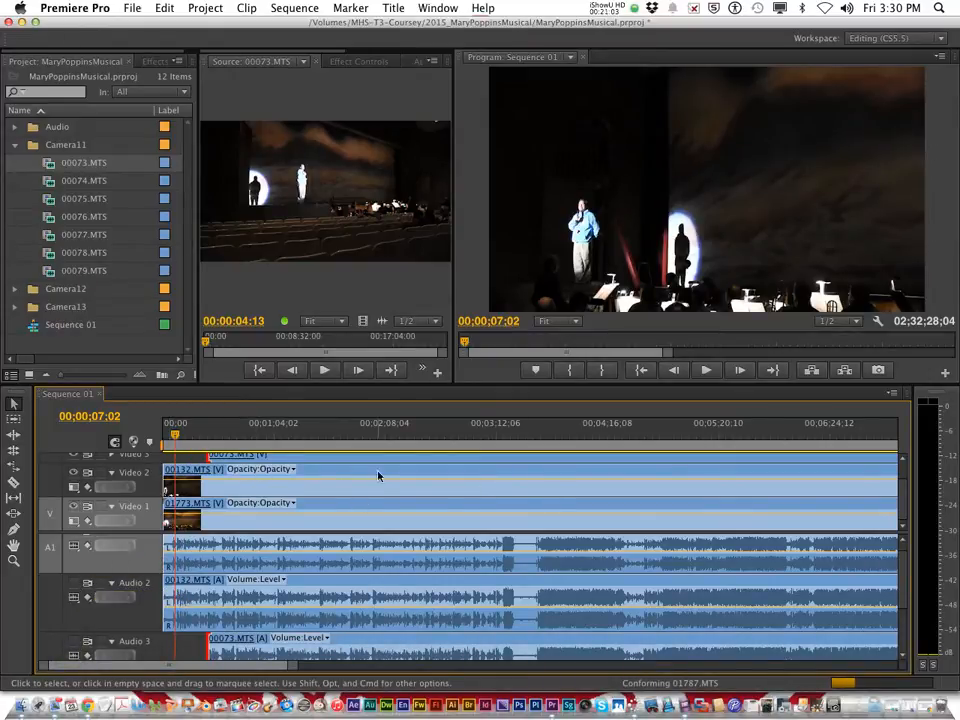
left_click(74, 582)
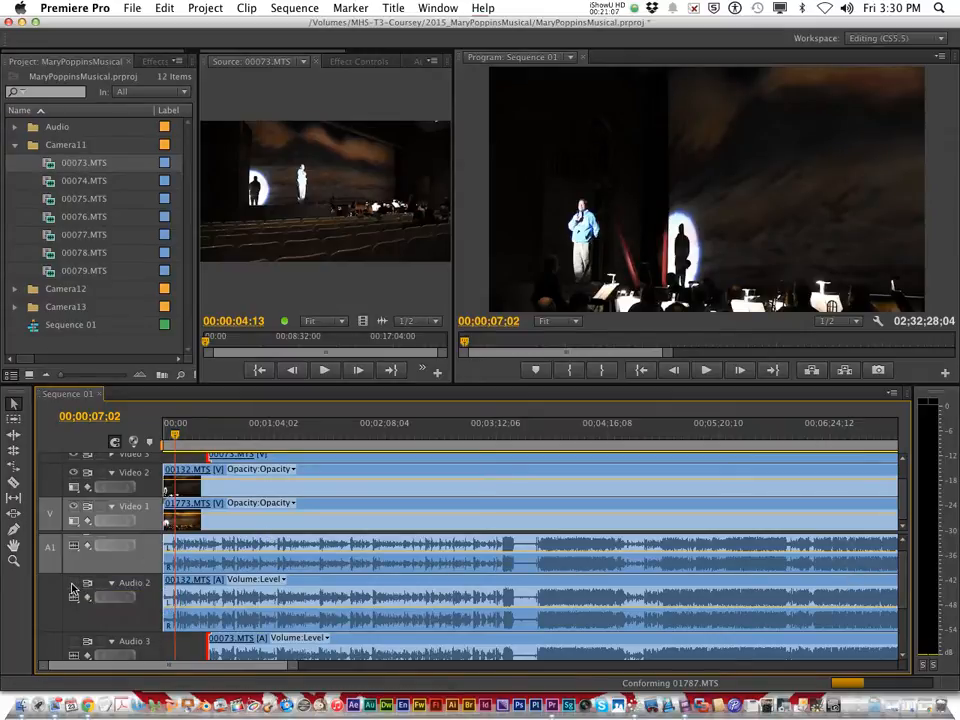
key("space")
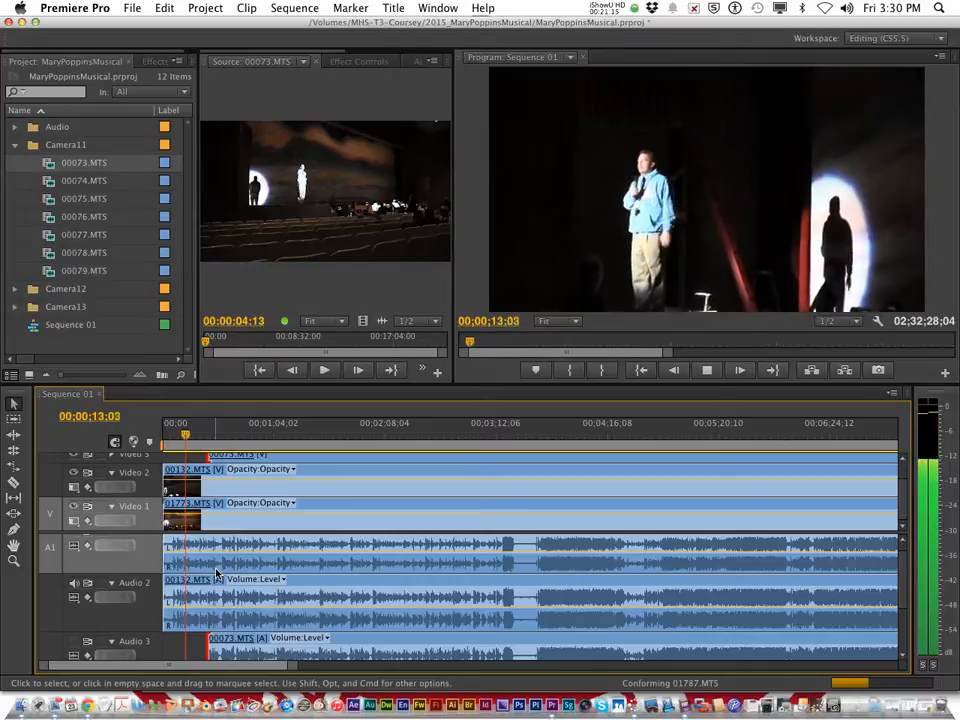
Trim the starts of 00132.MTS and 01773.MTS to 00;00;04;09 and remove the empty gap before them
left_click_drag(176, 437, 152, 435)
key("space")
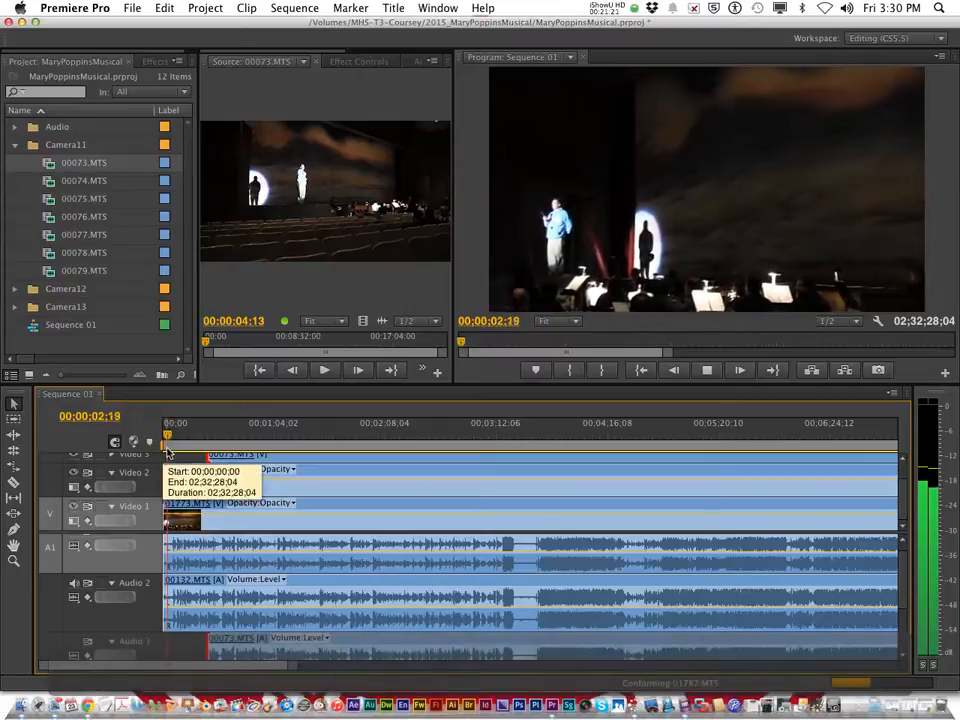
key("space")
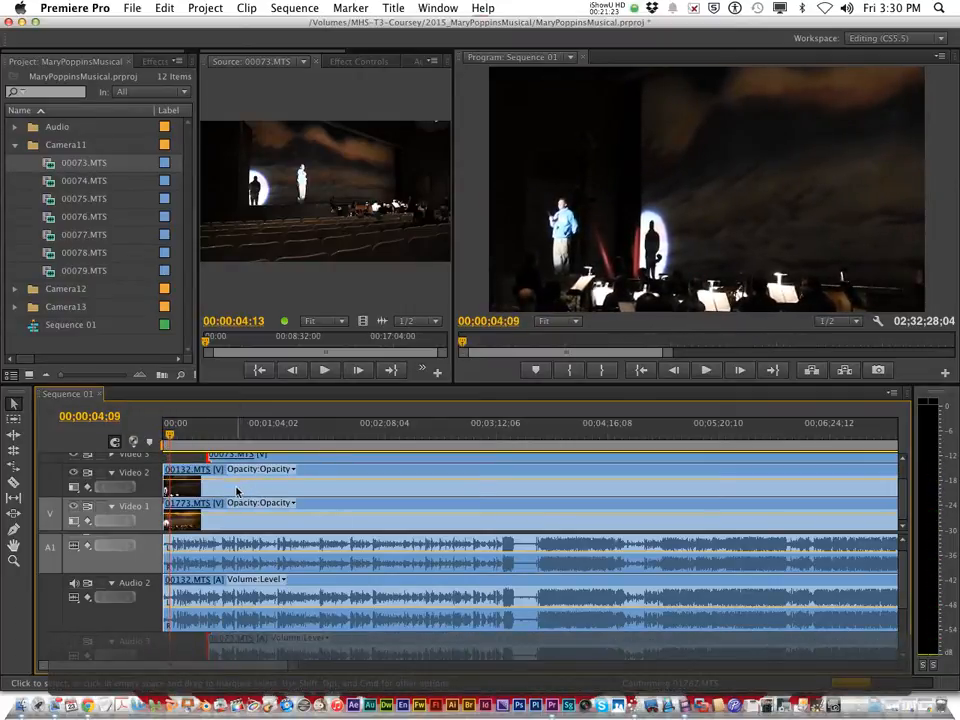
left_click_drag(167, 474, 172, 476)
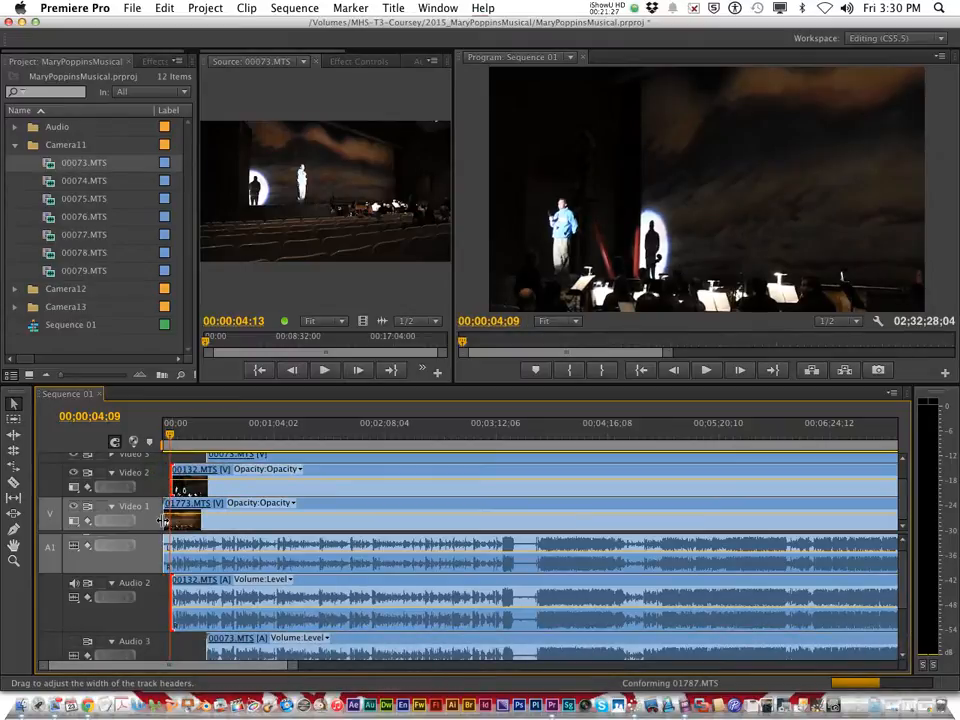
left_click_drag(168, 522, 172, 521)
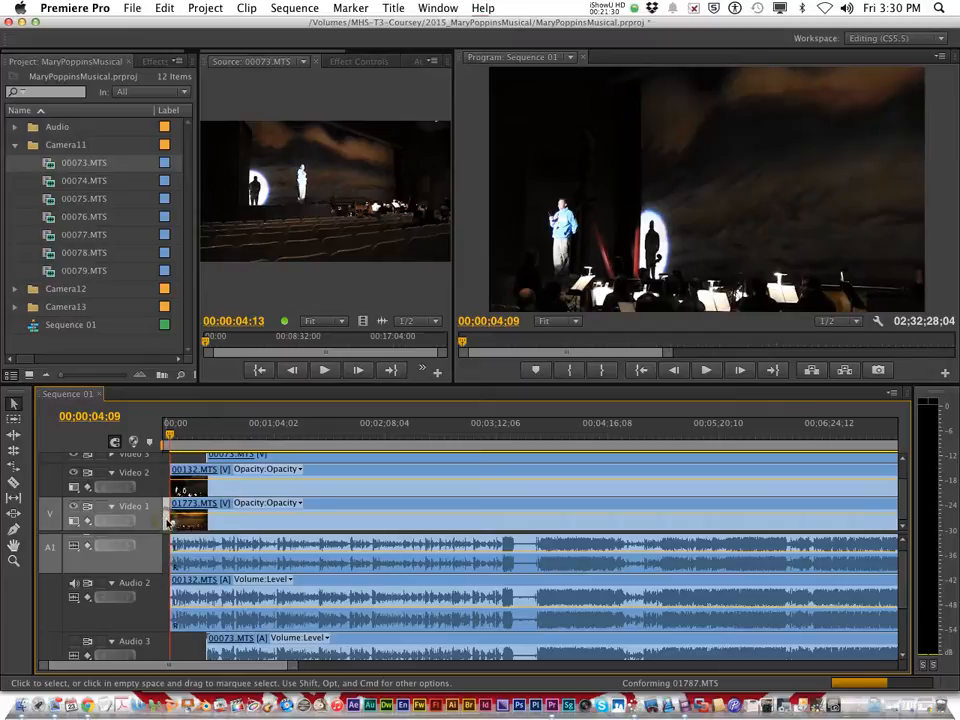
left_click(168, 522)
key("BackSpace")
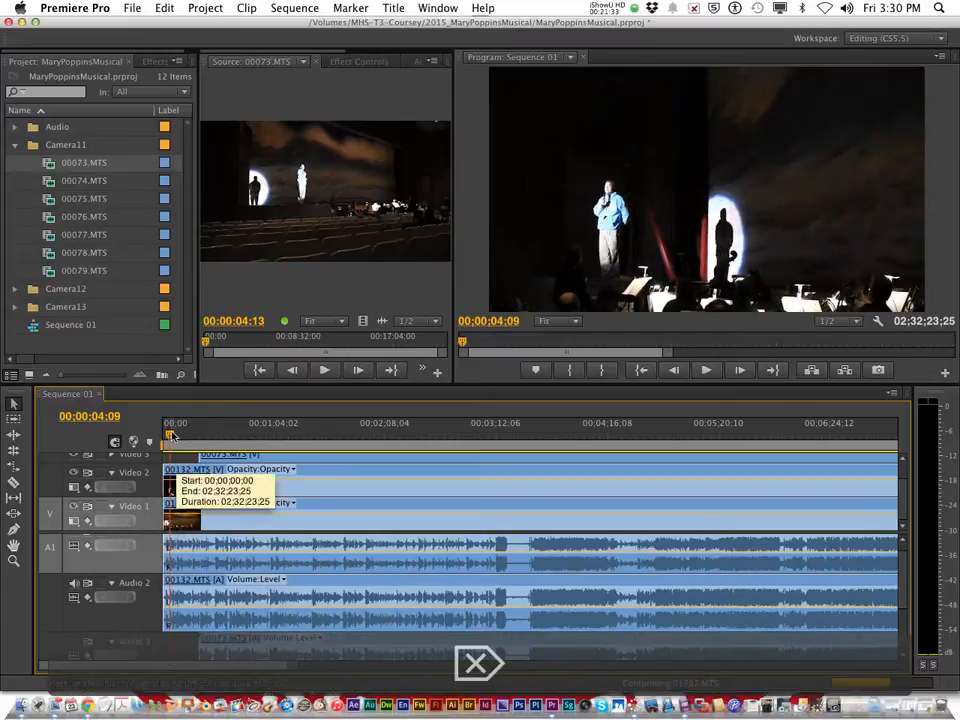
Play the trimmed opening up to 00;00;13;05 to check it, and expand the Video 3 track
left_click(160, 437)
key("space")
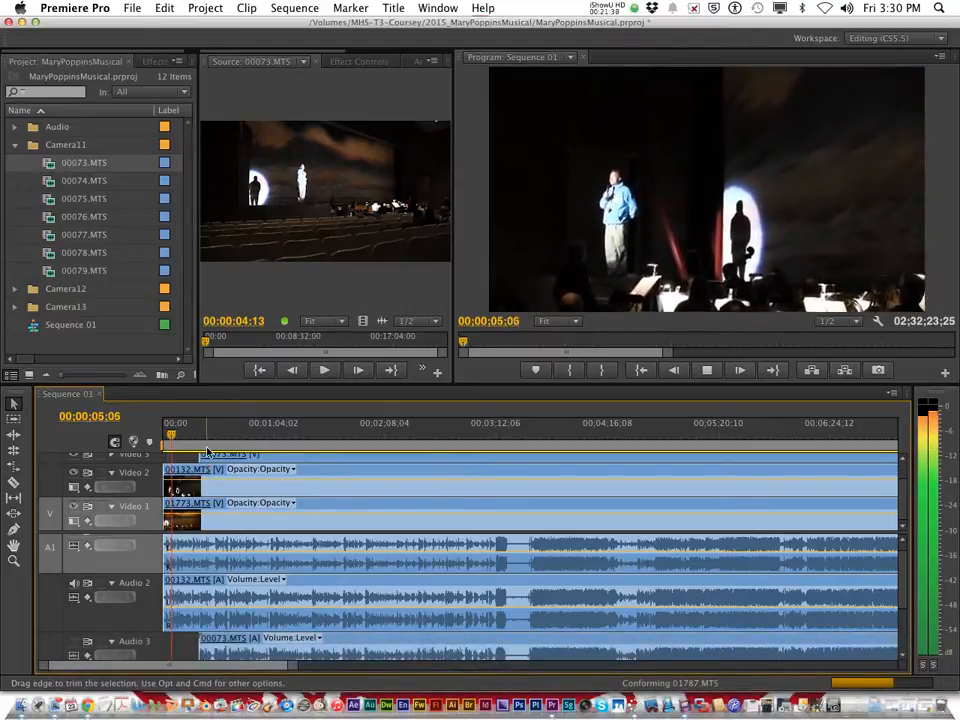
scroll(225, 470, "up", 1)
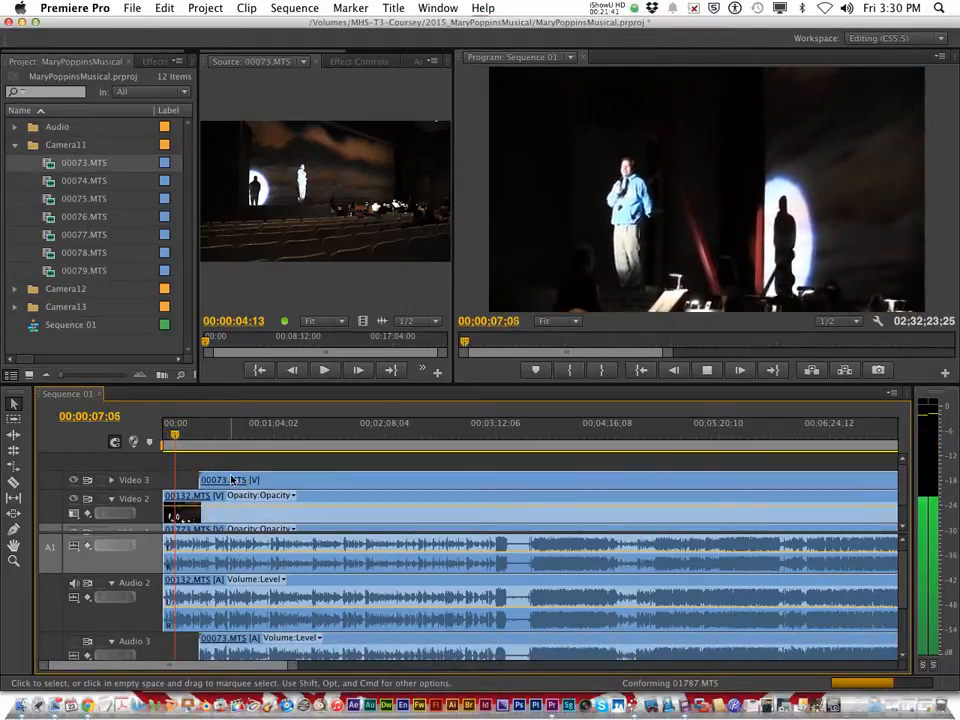
scroll(245, 470, "up", 1)
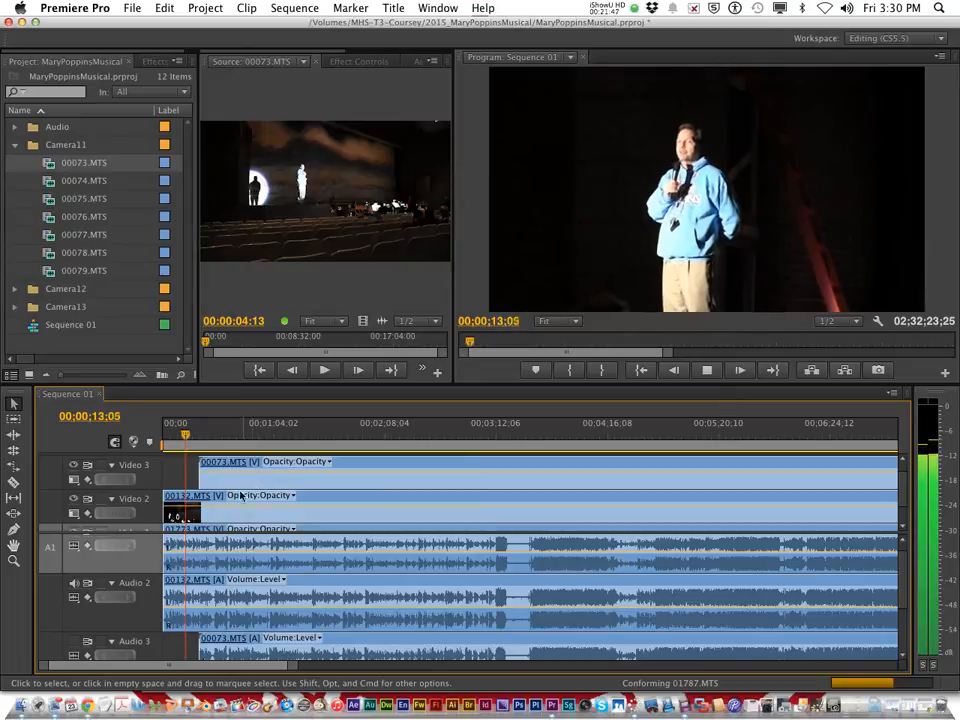
key("space")
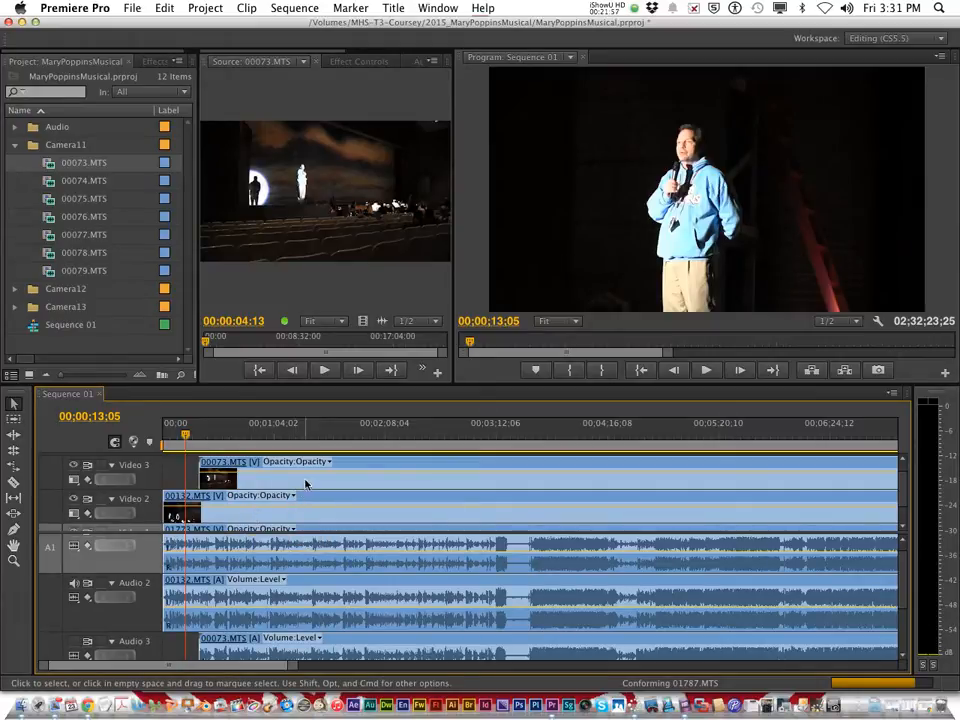
left_click(608, 10)
left_click(615, 56)
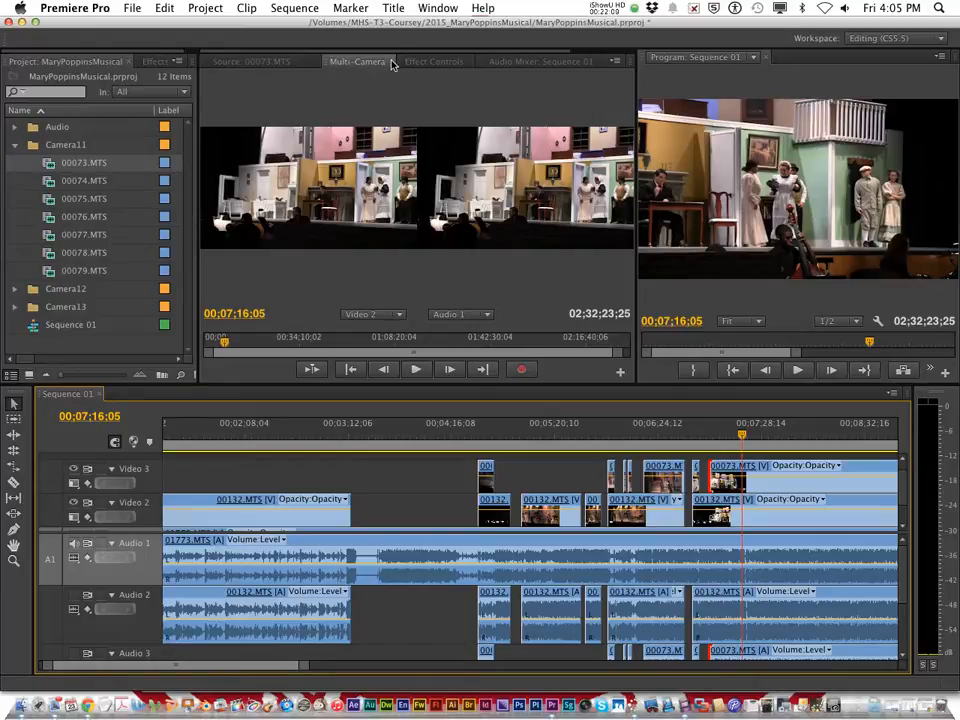
Close and reopen the Multi-Camera Monitor, and place it between Effect Controls and the Audio Mixer
left_click(392, 62)
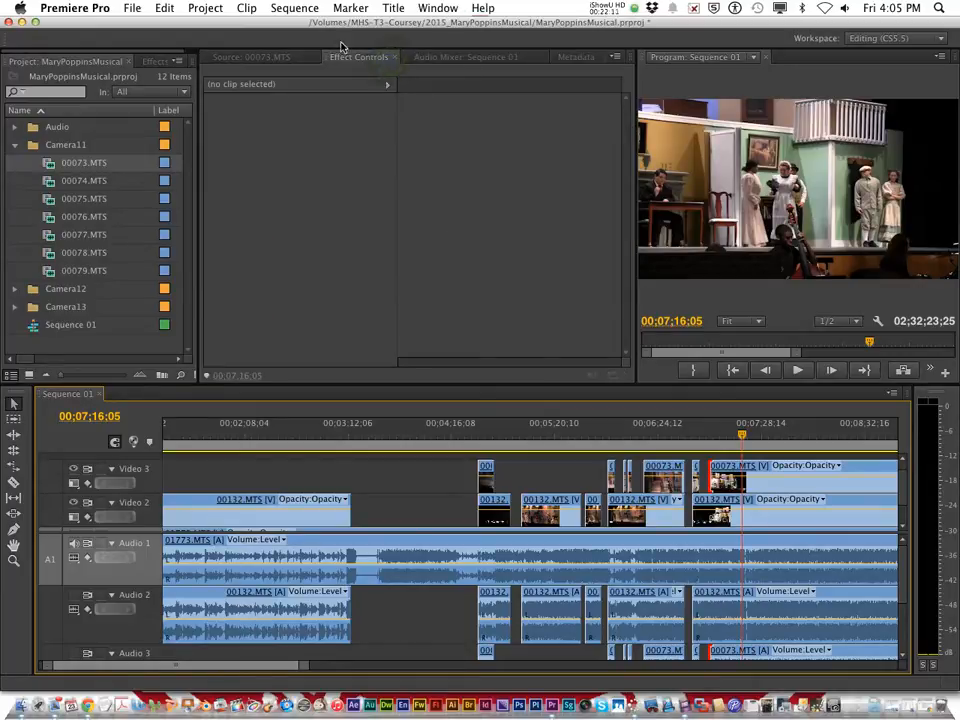
left_click(252, 57)
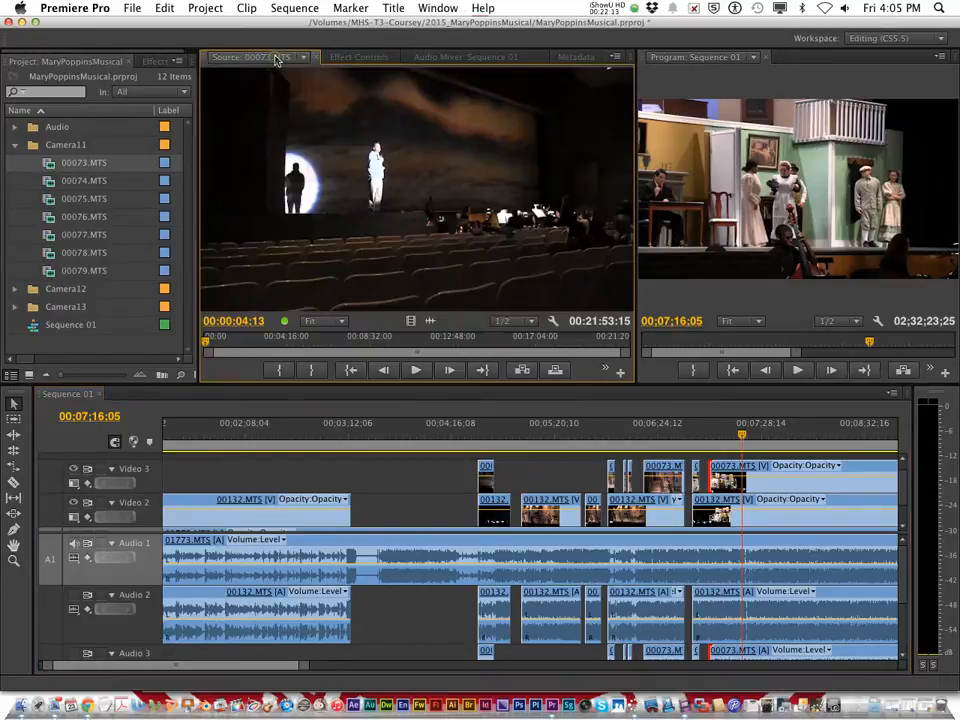
left_click(437, 9)
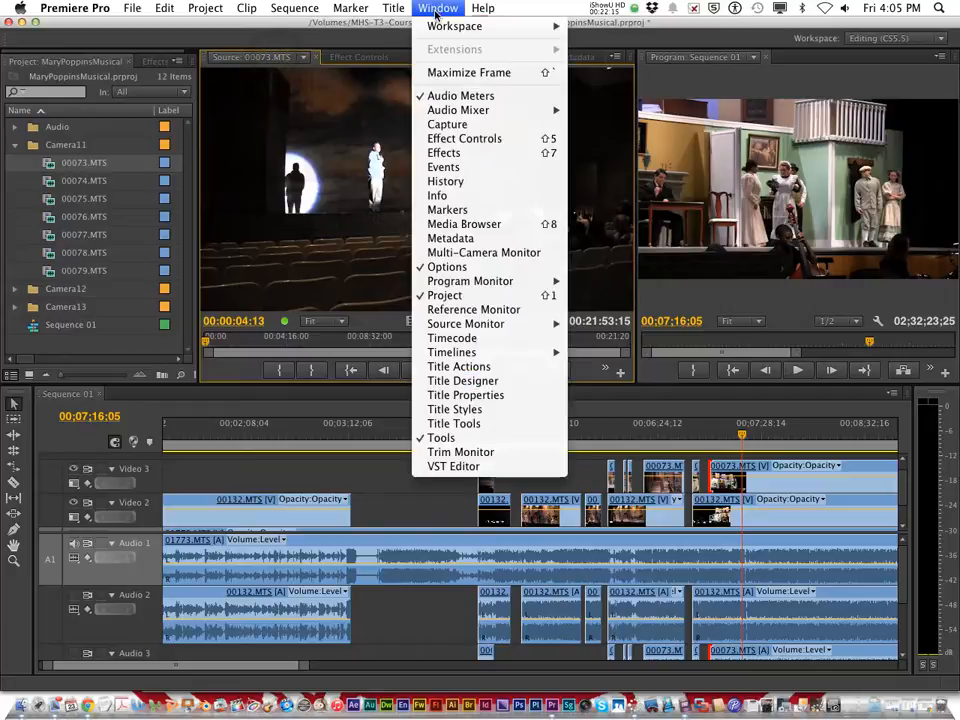
left_click(452, 254)
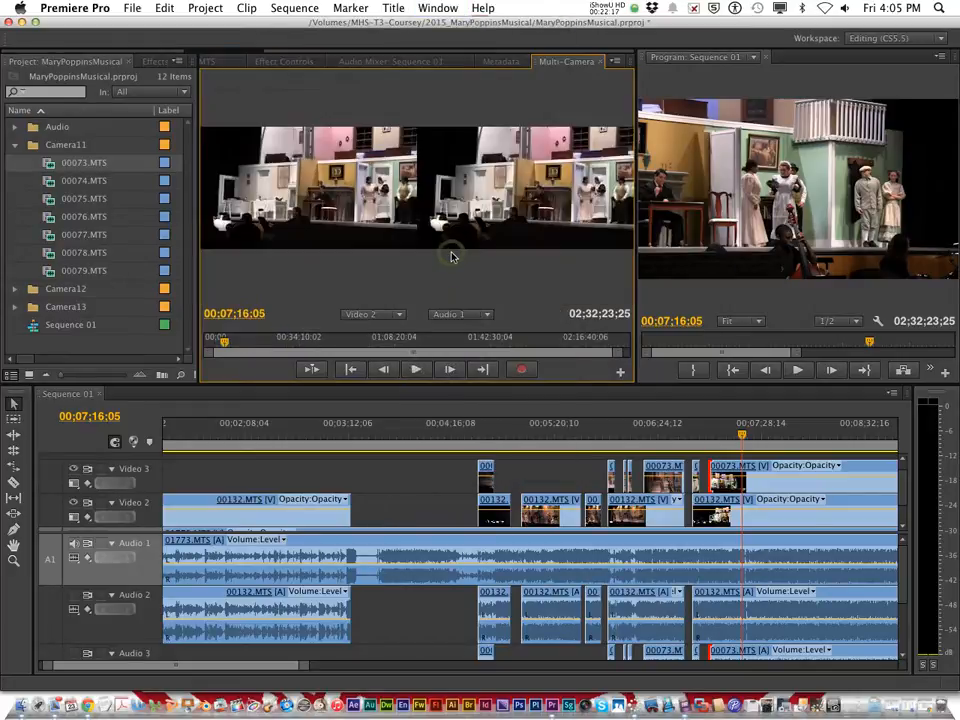
left_click_drag(555, 67, 391, 65)
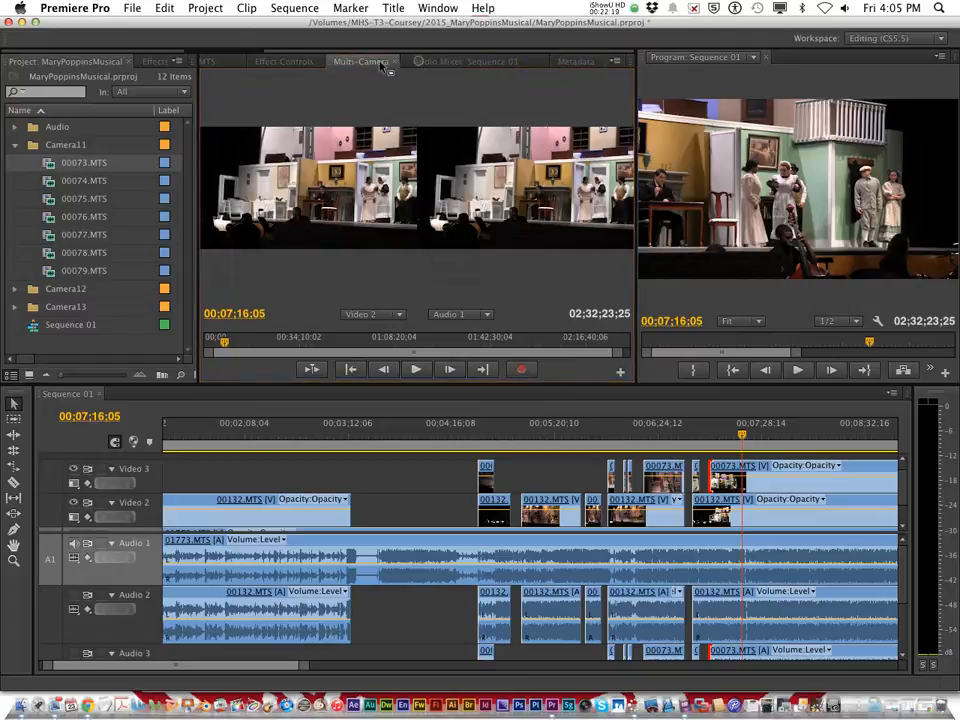
left_click(340, 65)
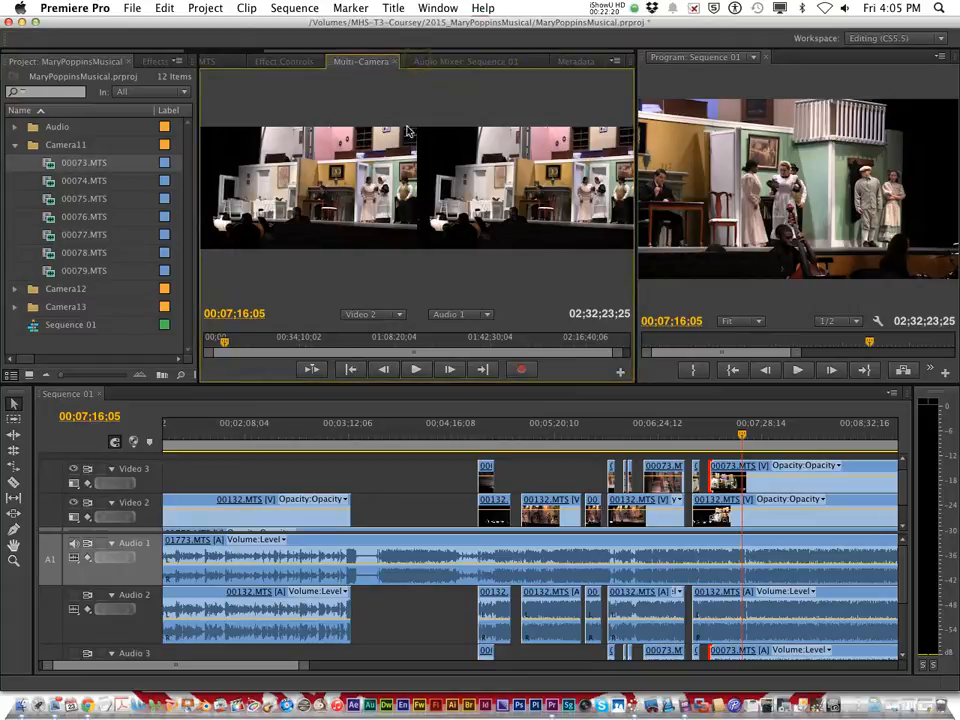
Switch the Multi-Camera Monitor through the Video 1 and Video 2 tracks, and leave it showing Video 3
left_click(401, 315)
left_click(393, 331)
left_click(398, 316)
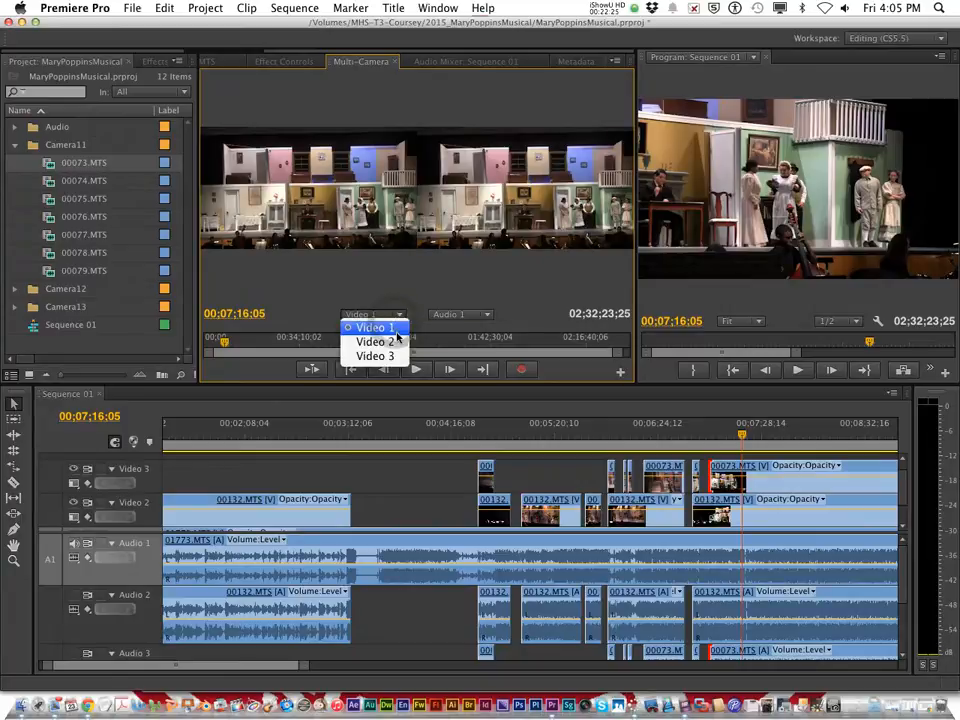
left_click(375, 341)
left_click(398, 316)
left_click(387, 356)
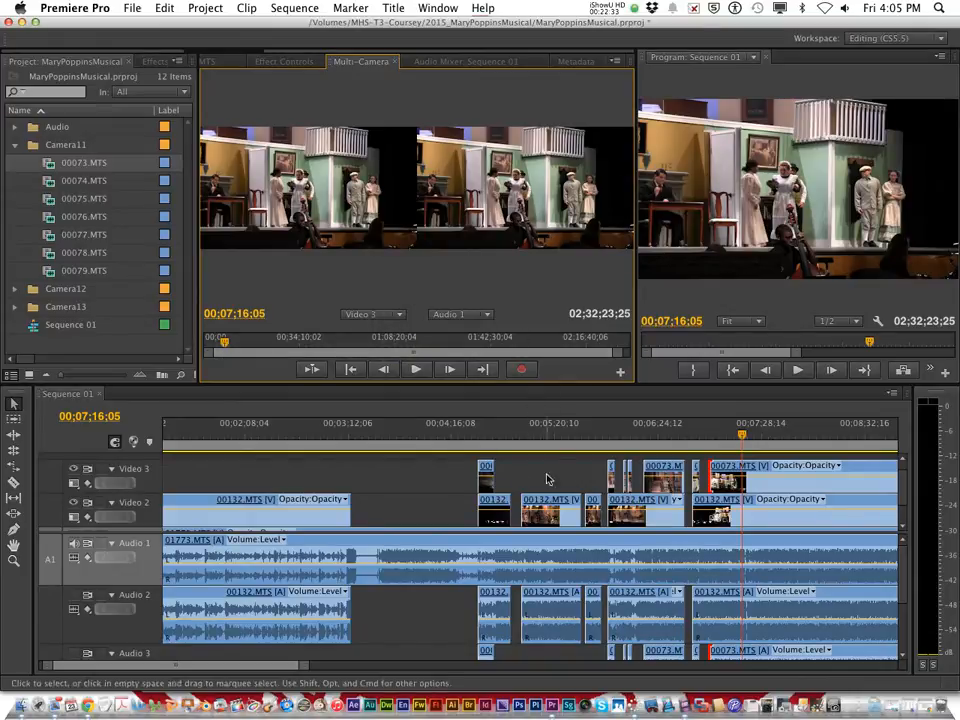
Play the start of the second 00132.MTS clip from 00;04;36;07 to 00;04;41;02 to compare the camera angles
left_click(418, 440)
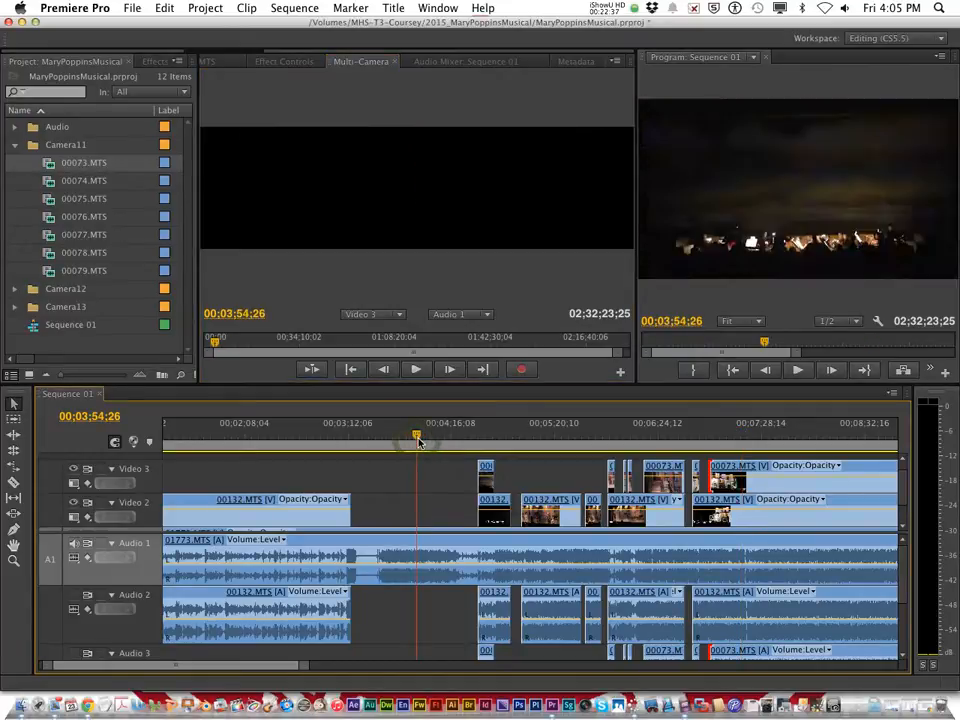
left_click_drag(418, 440, 486, 441)
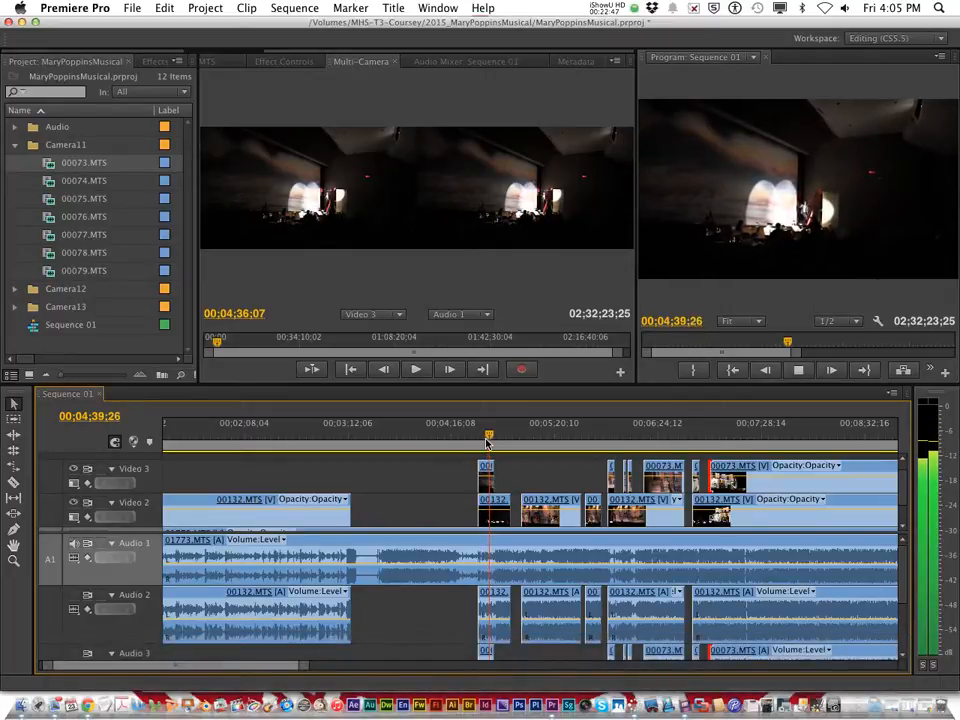
key("space")
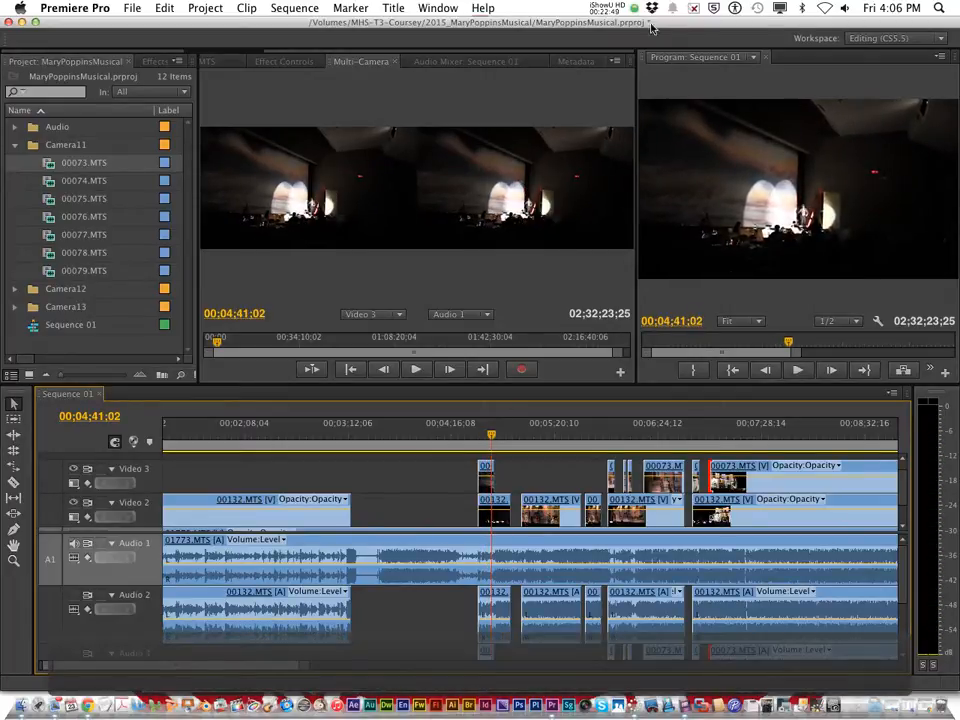
left_click(613, 7)
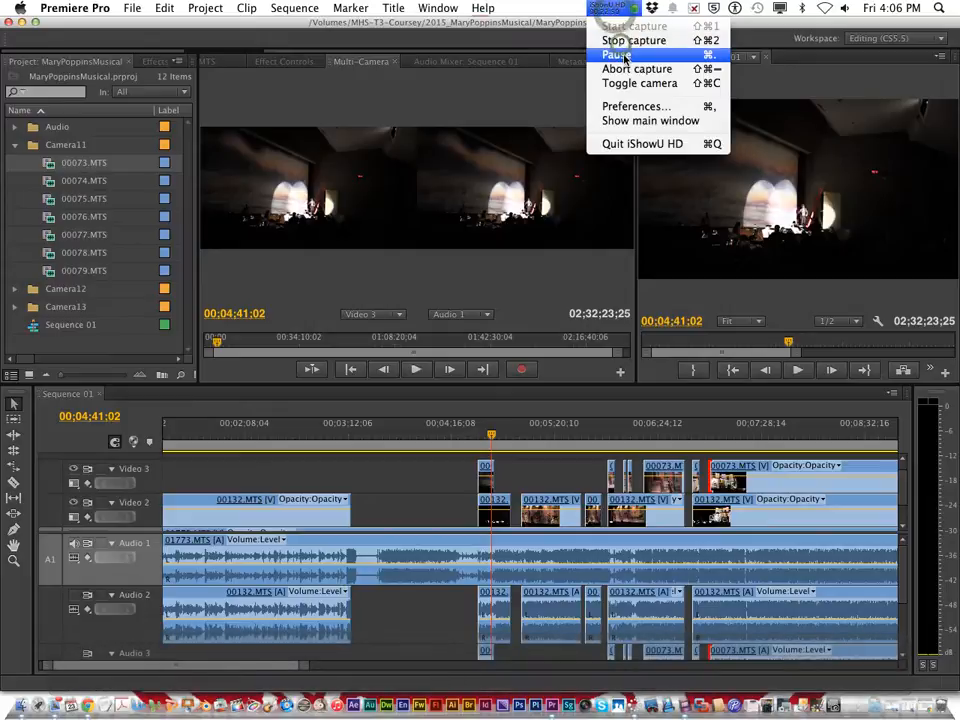
left_click(625, 54)
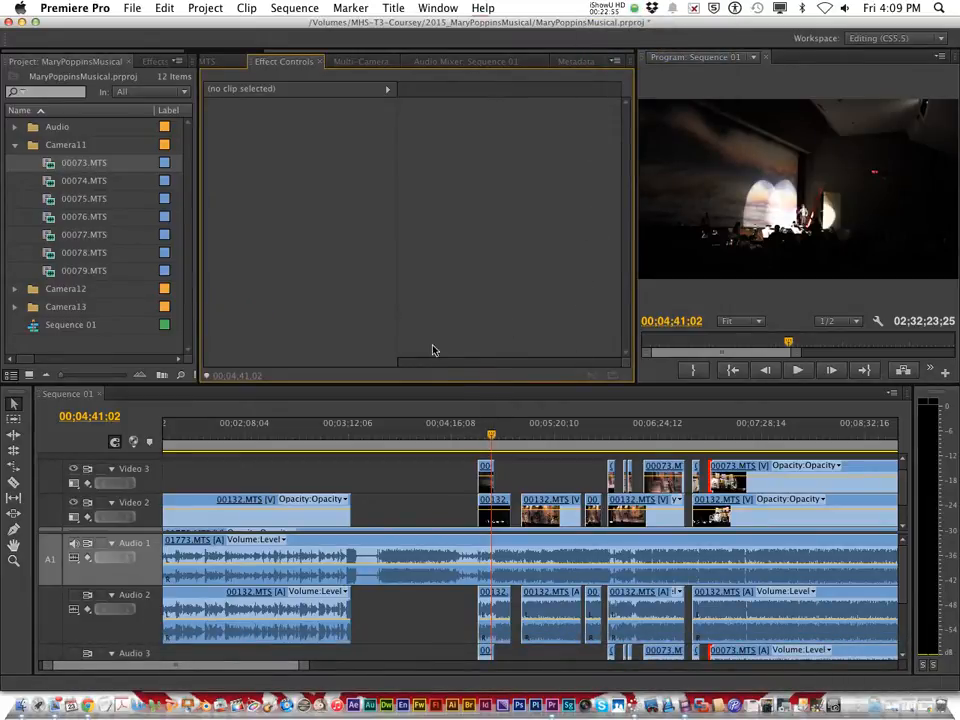
Bring the Multi-Camera Monitor back into view and set it to show the Video 1 track
left_click(345, 62)
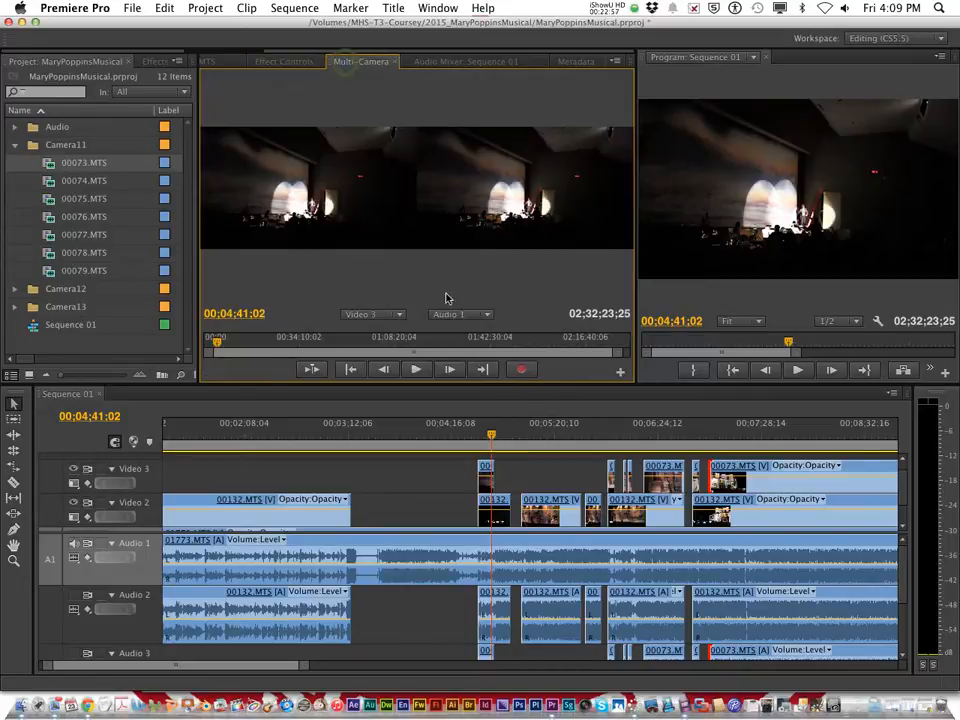
left_click(388, 316)
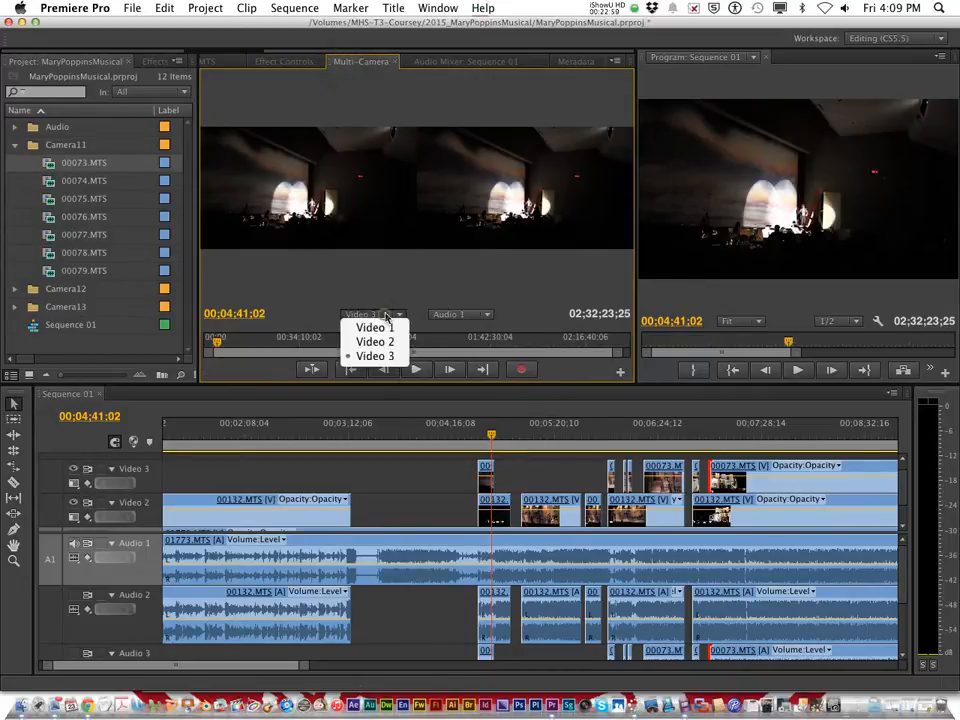
left_click(388, 333)
left_click(388, 318)
left_click(382, 326)
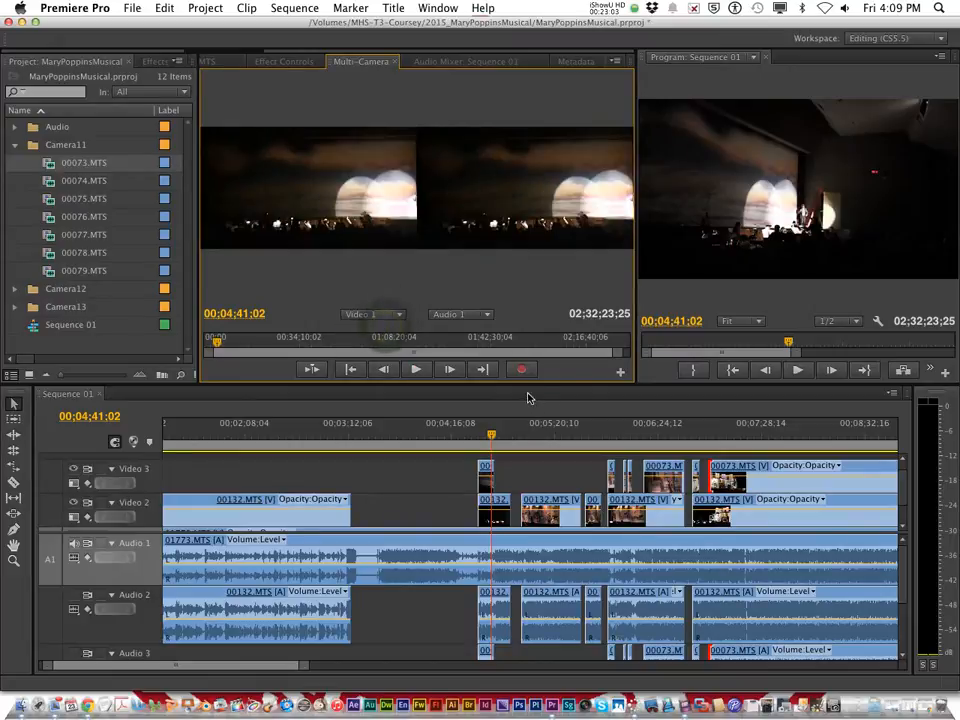
Advance the sequence to 00;04;46;13 and enlarge the video track area to show Video 1, Video 2 and Video 3 together
left_click(491, 438)
key("space")
left_click_drag(491, 438, 500, 439)
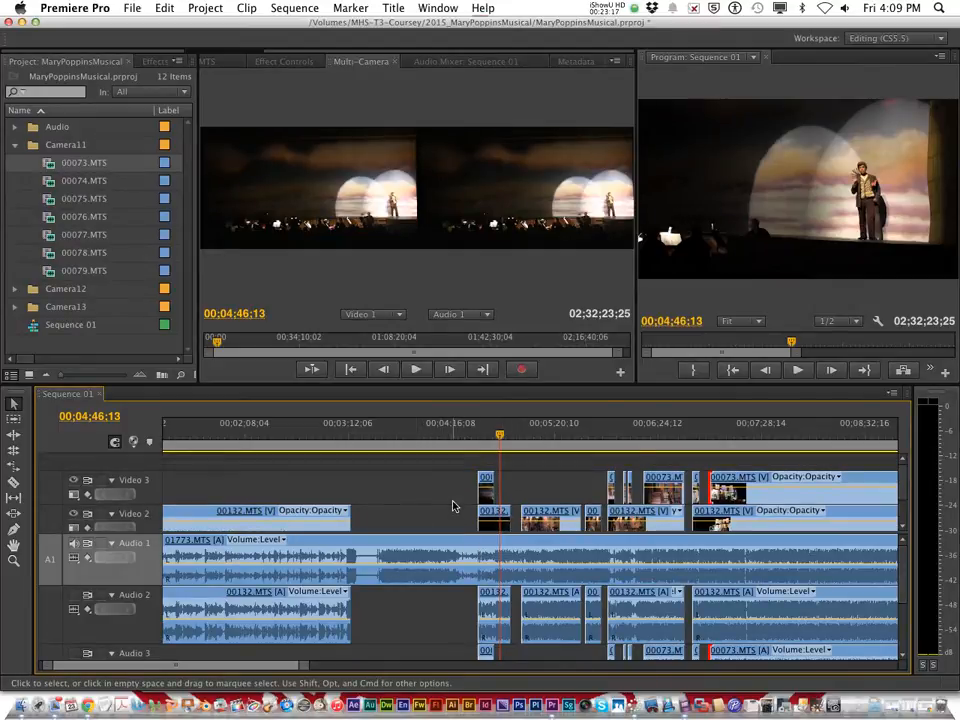
scroll(454, 505, "down", 2)
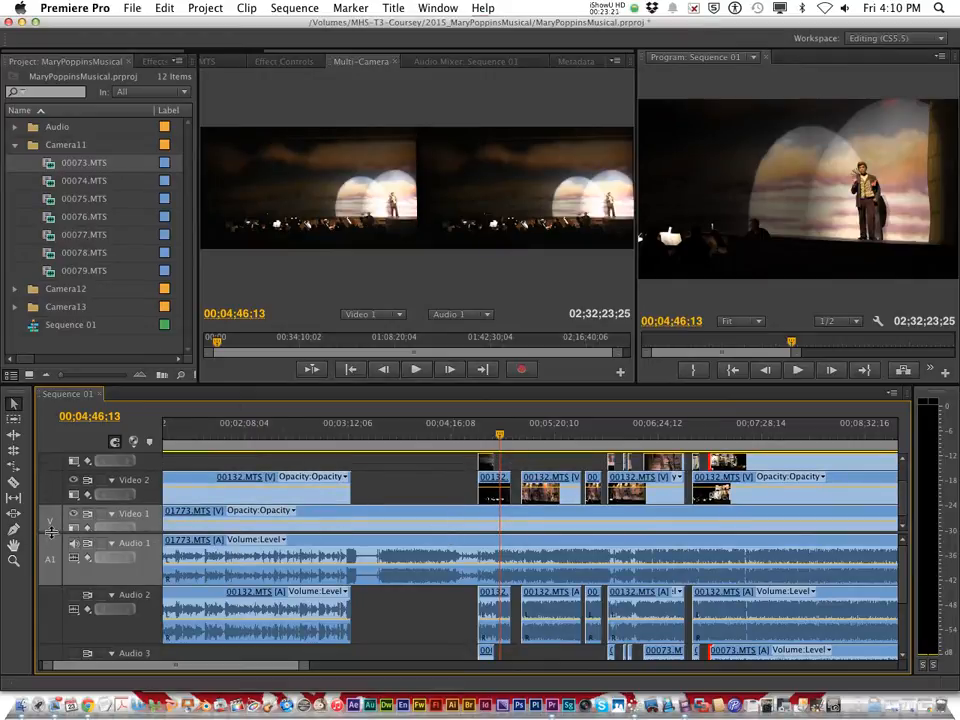
scroll(50, 530, "up", 2)
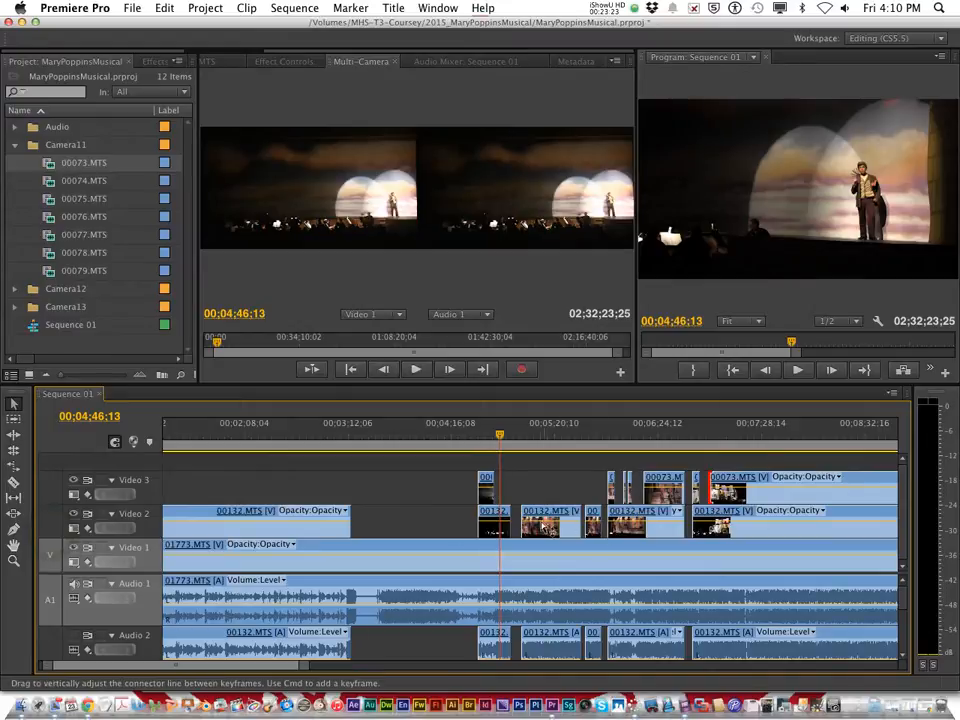
Review the footage from 00;04;46;13 to 00;05;39;10 with the sound lowered, playing across the gaps between the Video 2 clips
key("space")
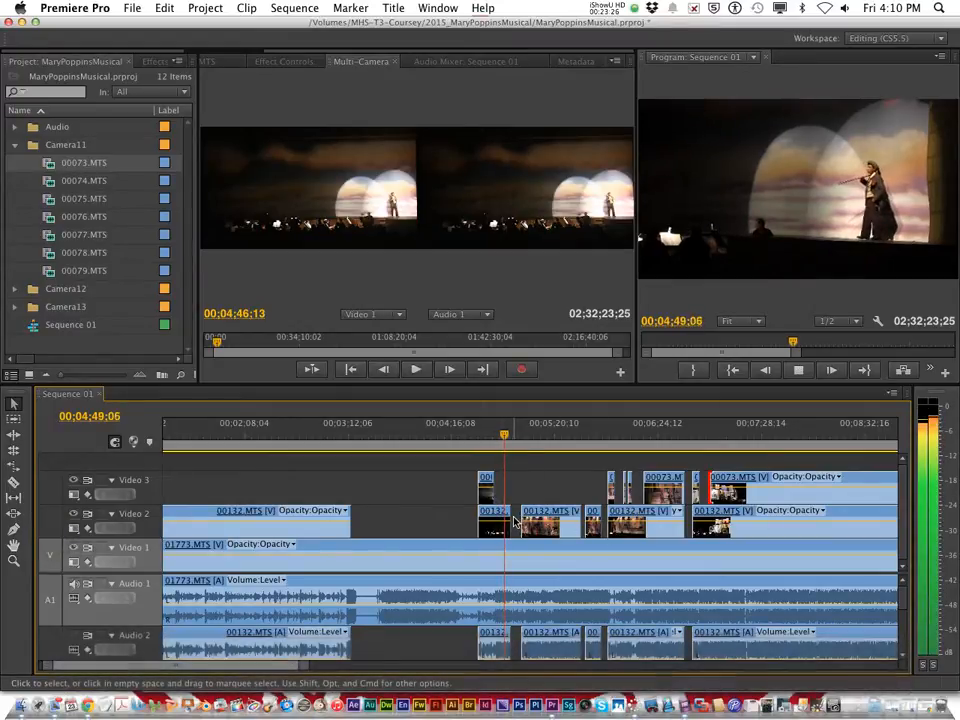
key("XF86AudioLowerVolume")
key("XF86AudioMute")
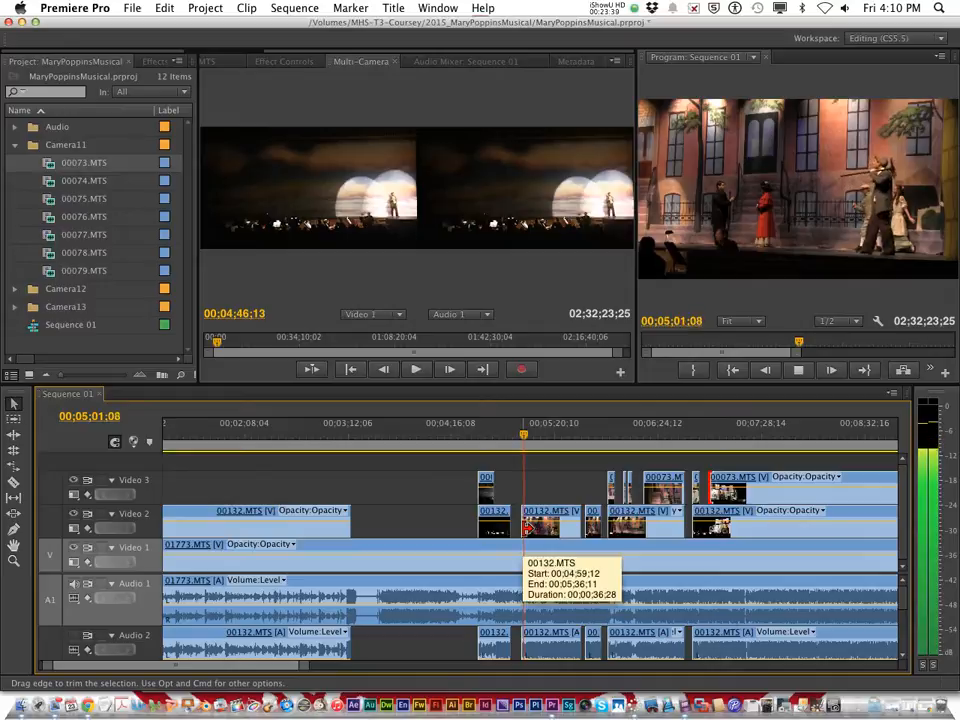
left_click(561, 438)
left_click_drag(561, 438, 579, 440)
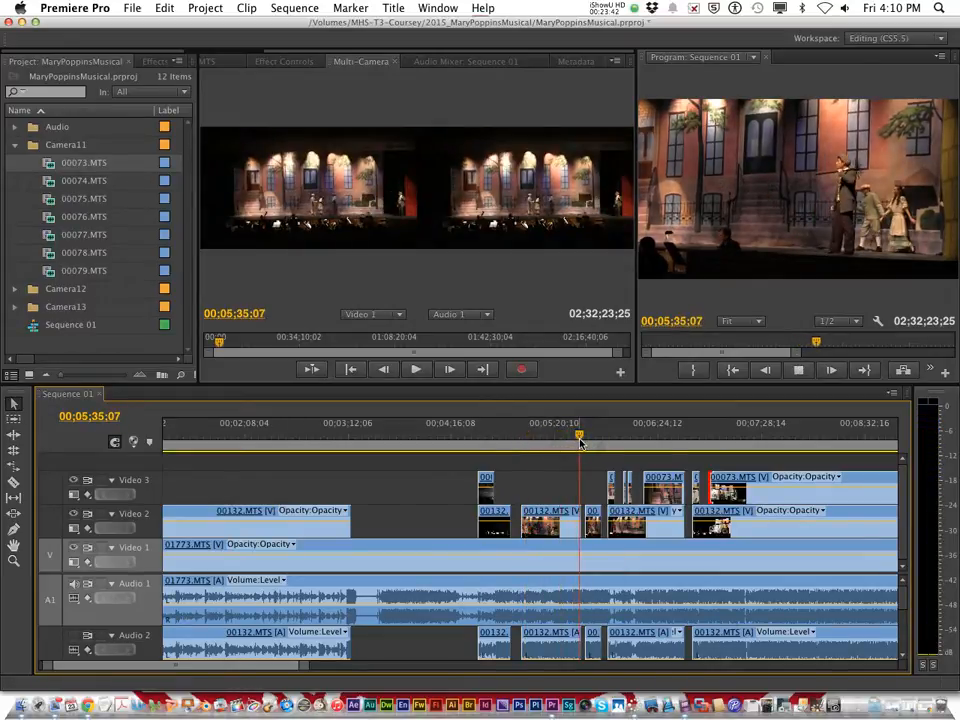
key("space")
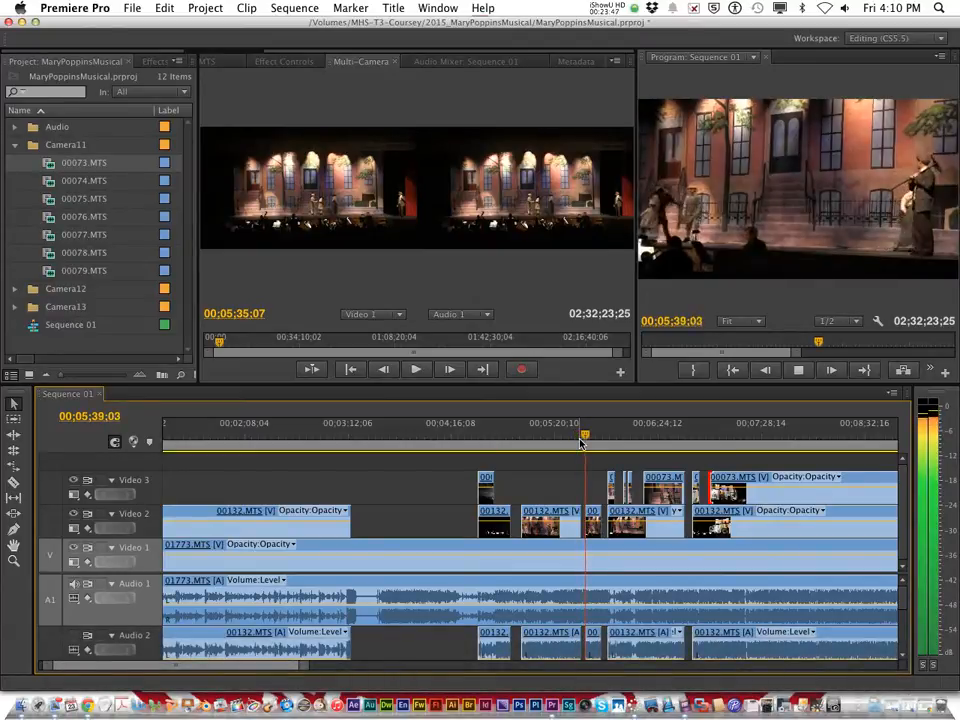
key("space")
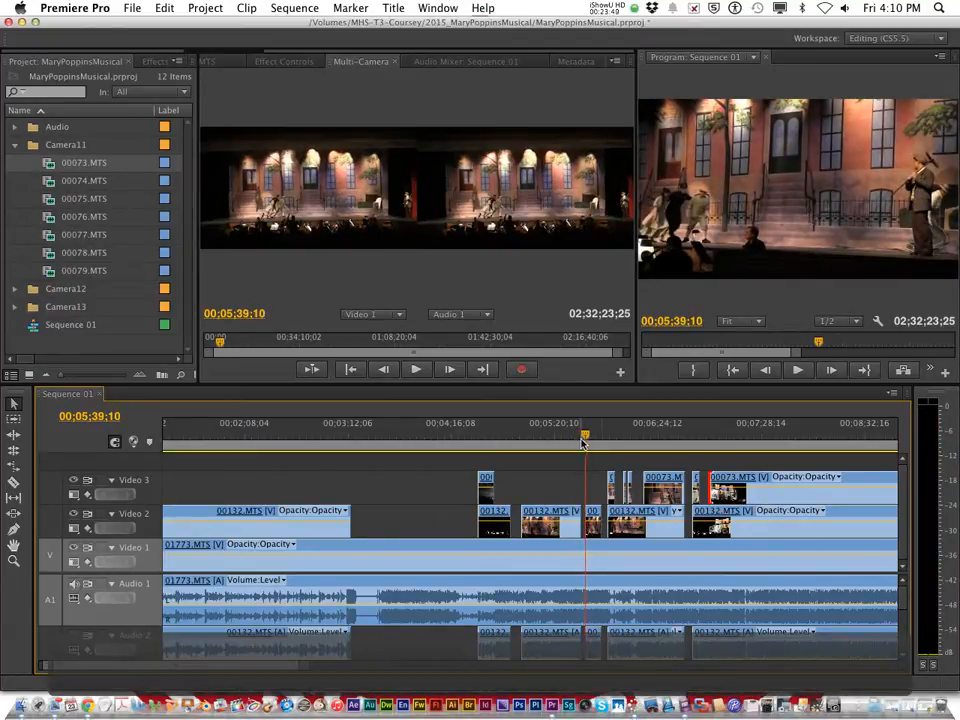
Play the overlapping Video 2 and Video 3 clips from 00;05;56;03, and move the playhead to 00;06;50;00
left_click(605, 437)
left_click_drag(605, 437, 613, 437)
key("space")
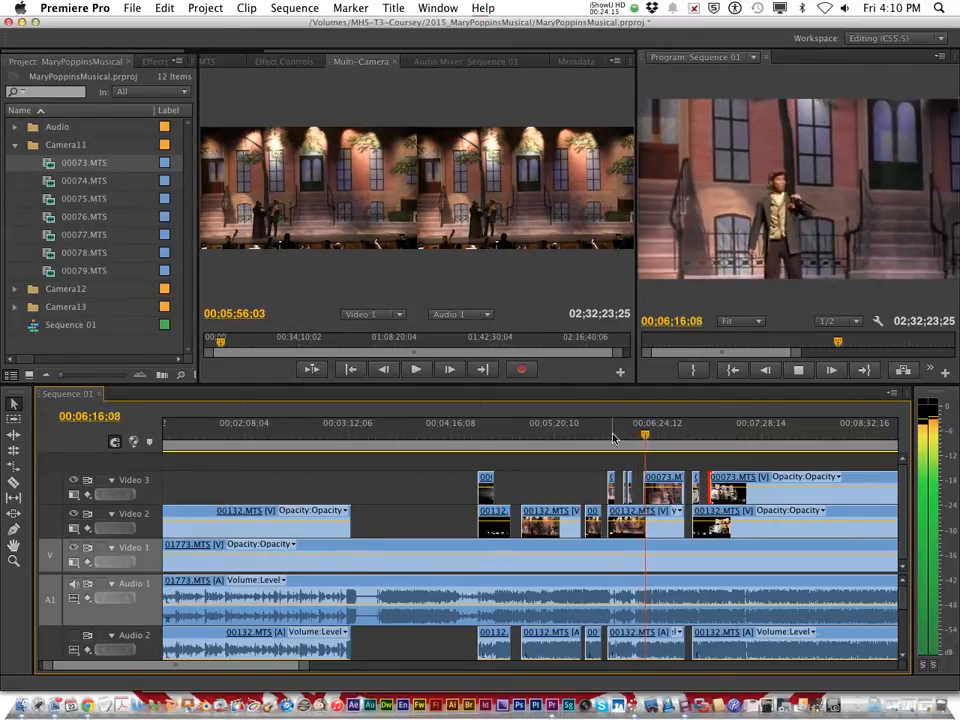
key("space")
left_click_drag(681, 432, 700, 434)
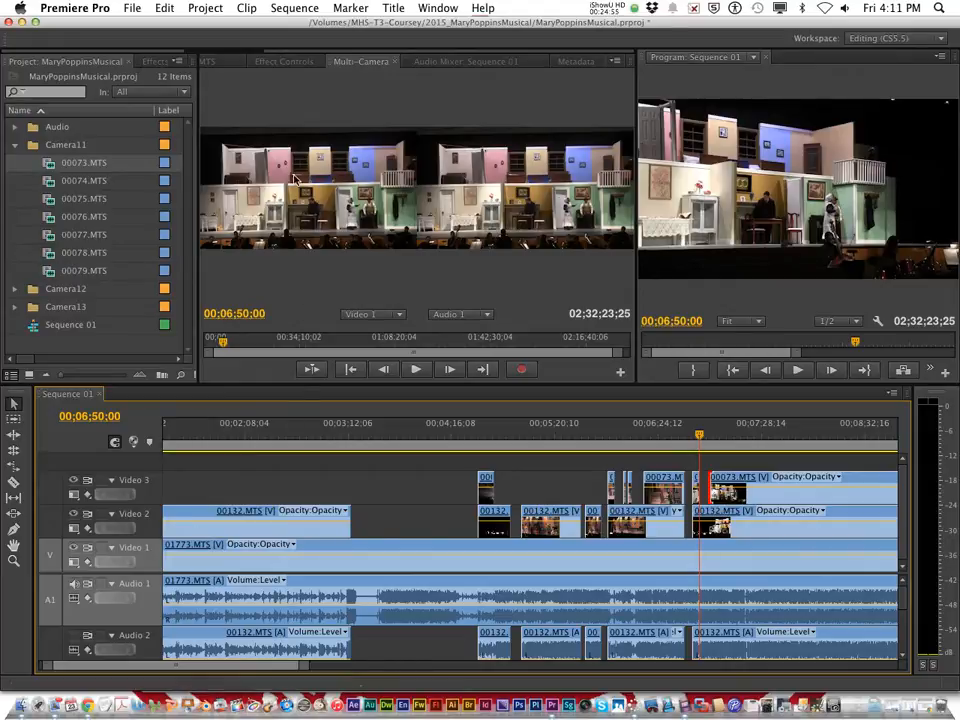
left_click(610, 12)
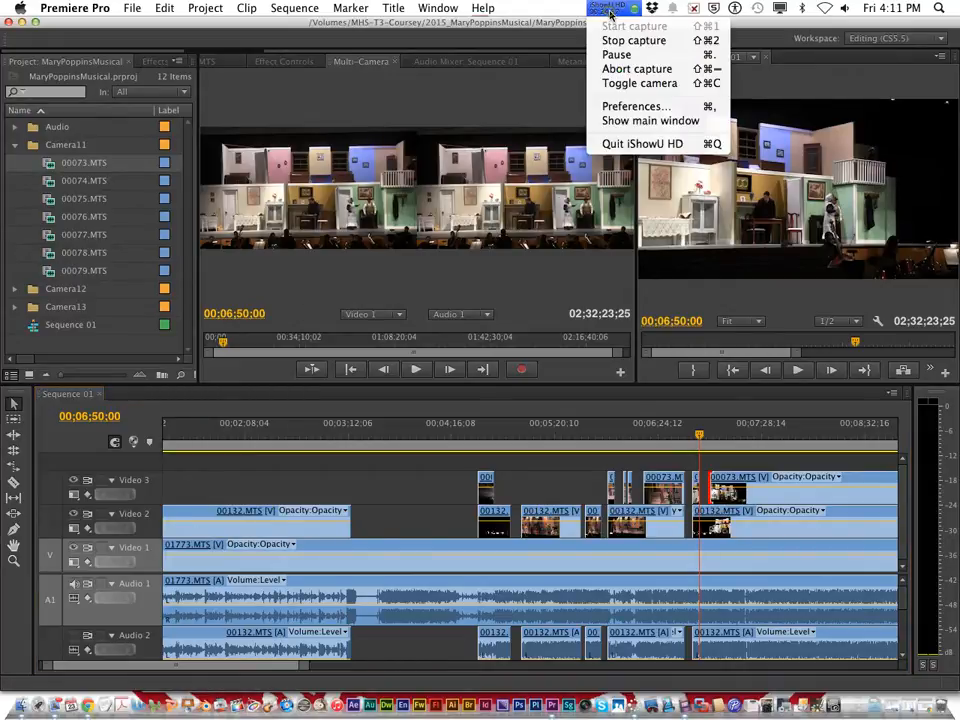